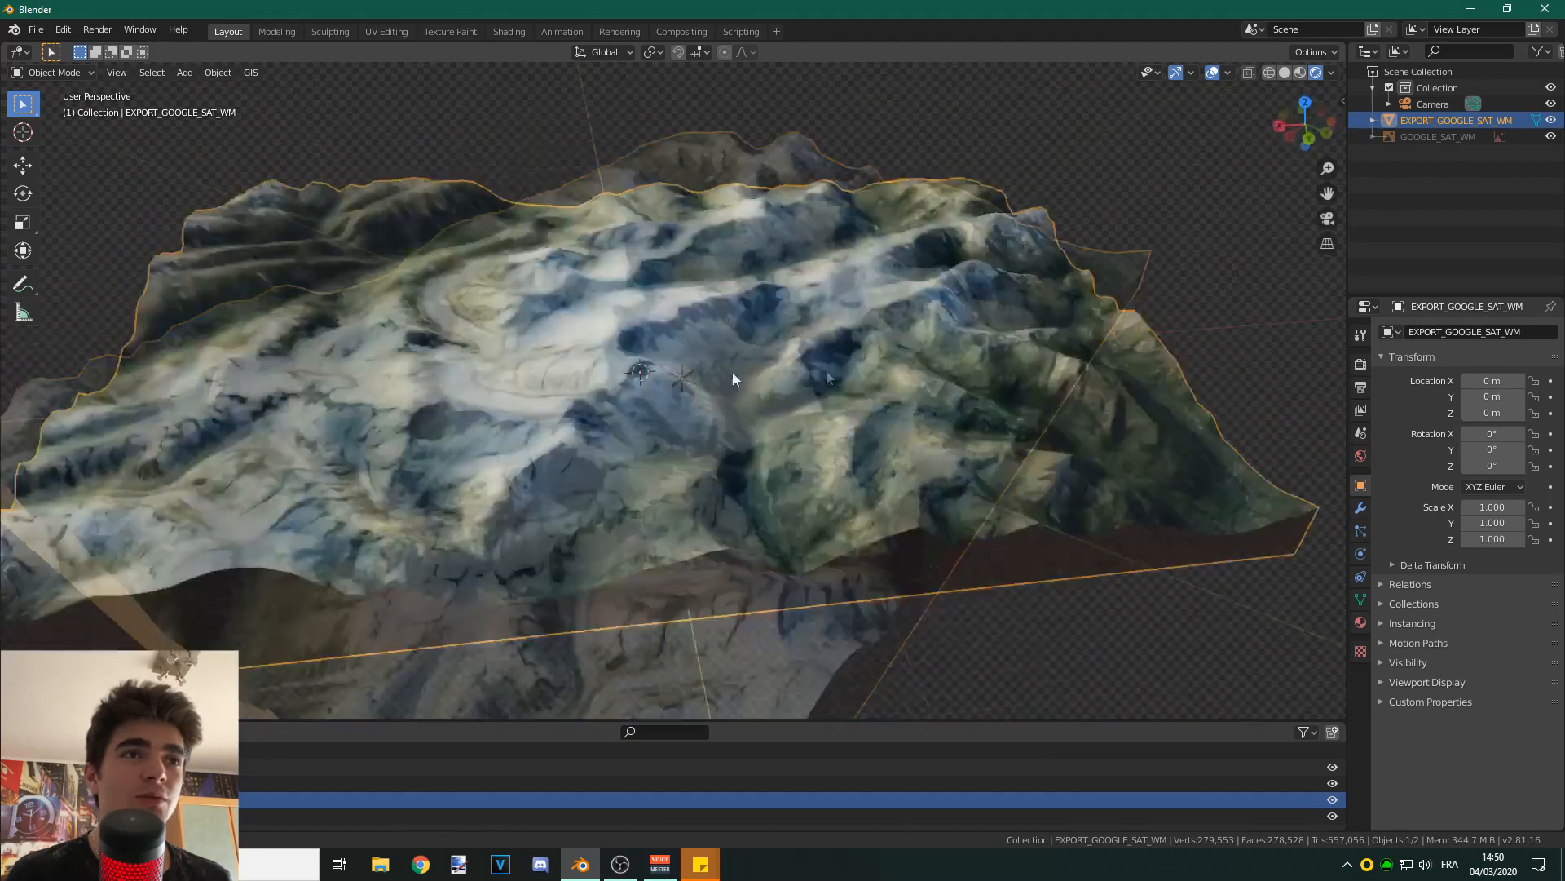
middle_drag(652, 359, 777, 379)
scroll(777, 379, up, 3)
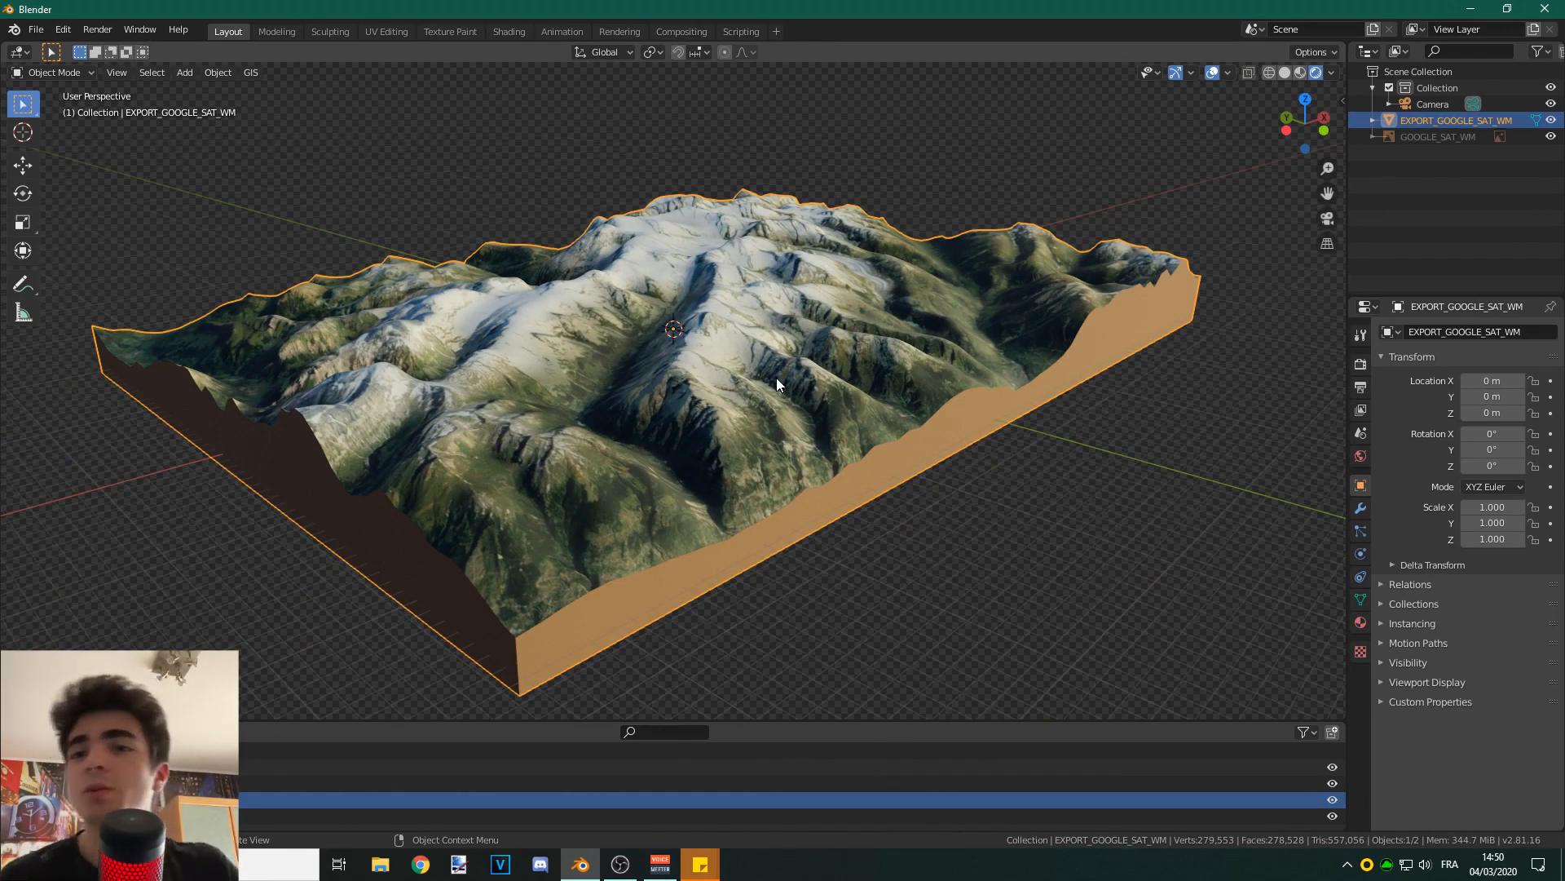
scroll(776, 378, down, 2)
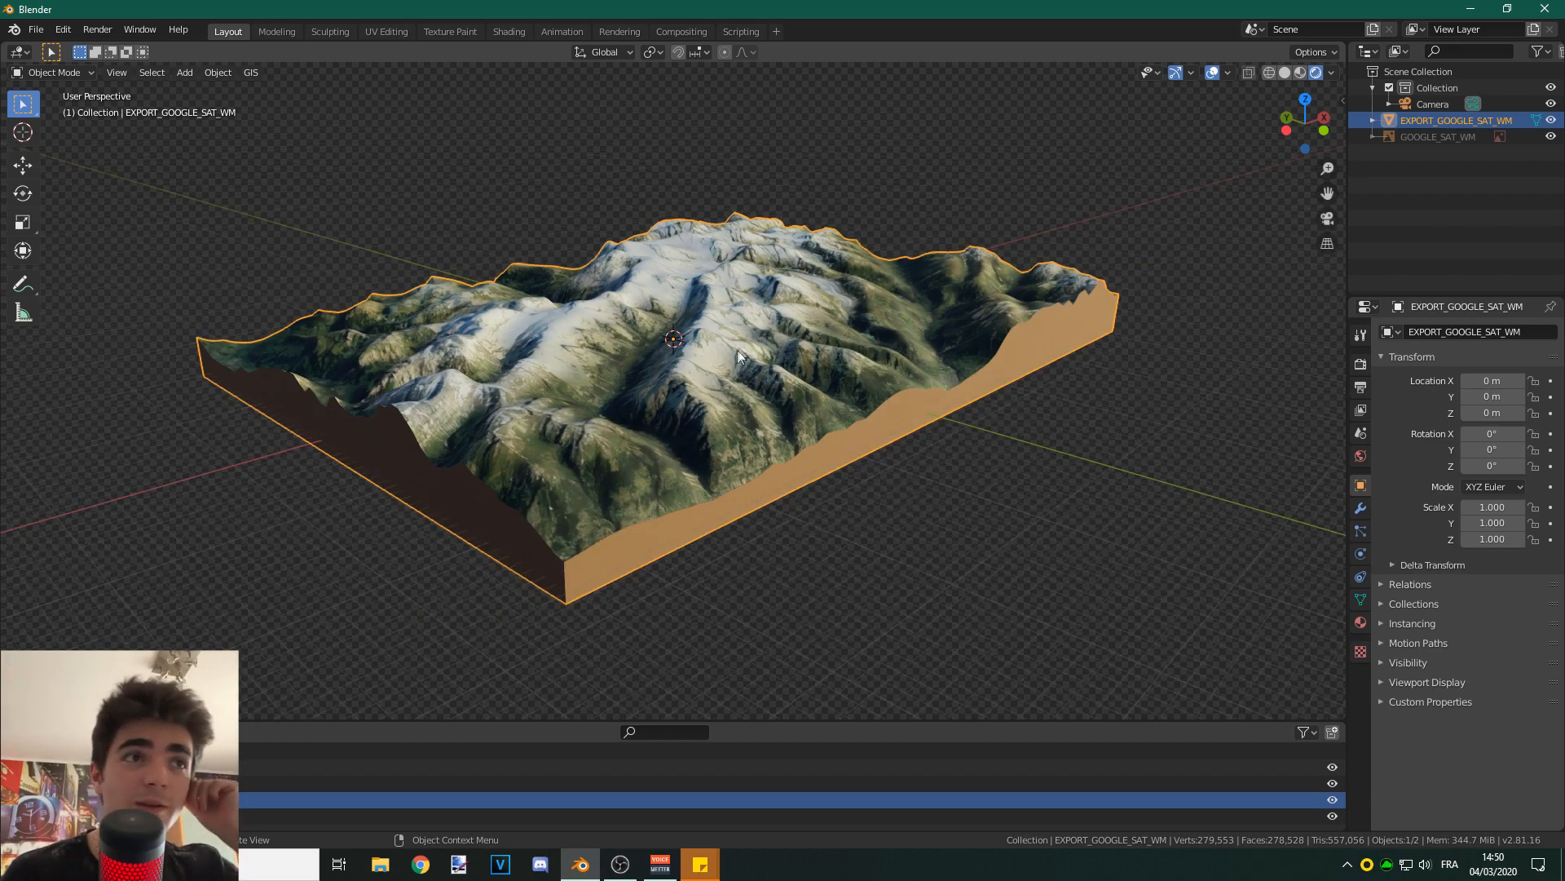
middle_drag(757, 393, 1032, 413)
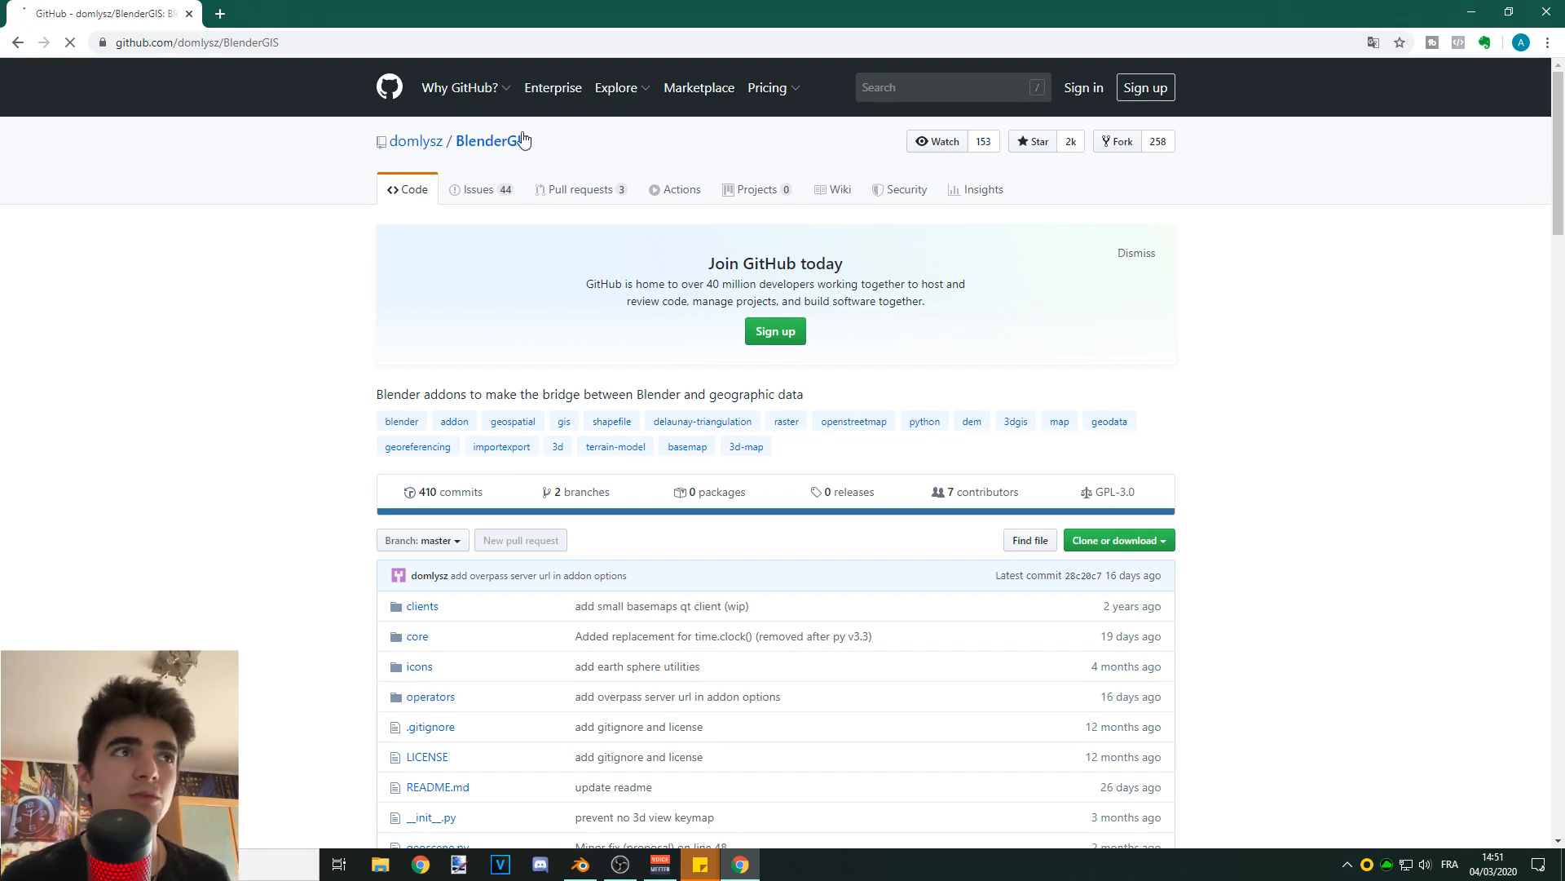
- Download the BlenderGIS add-on as a ZIP from the domlysz/BlenderGIS repository on GitHub
drag(337, 46, 57, 48)
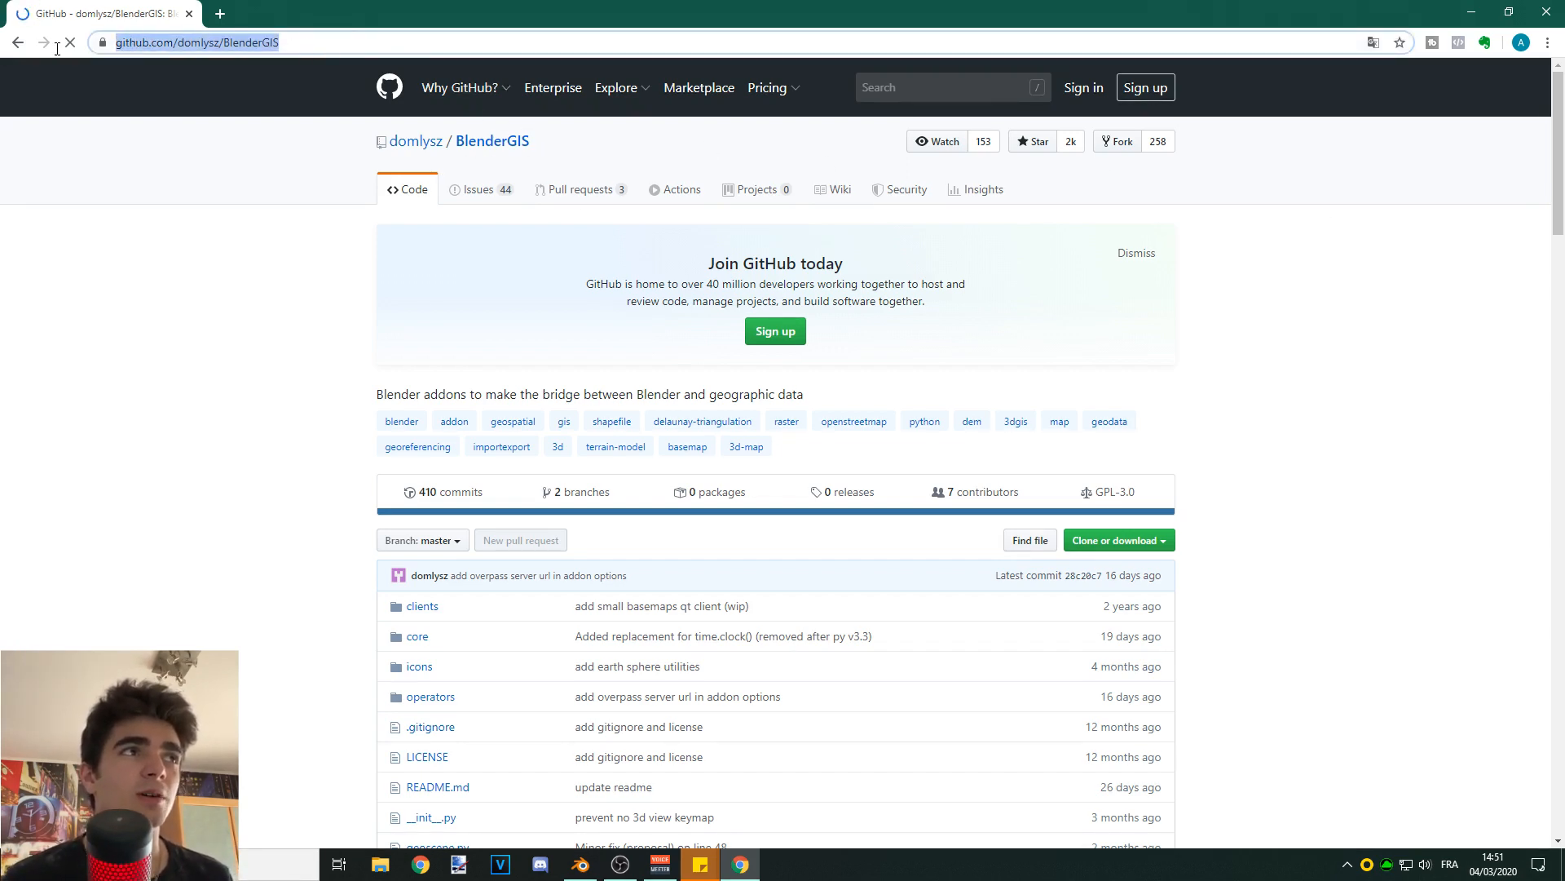
scroll(865, 331, down, 2)
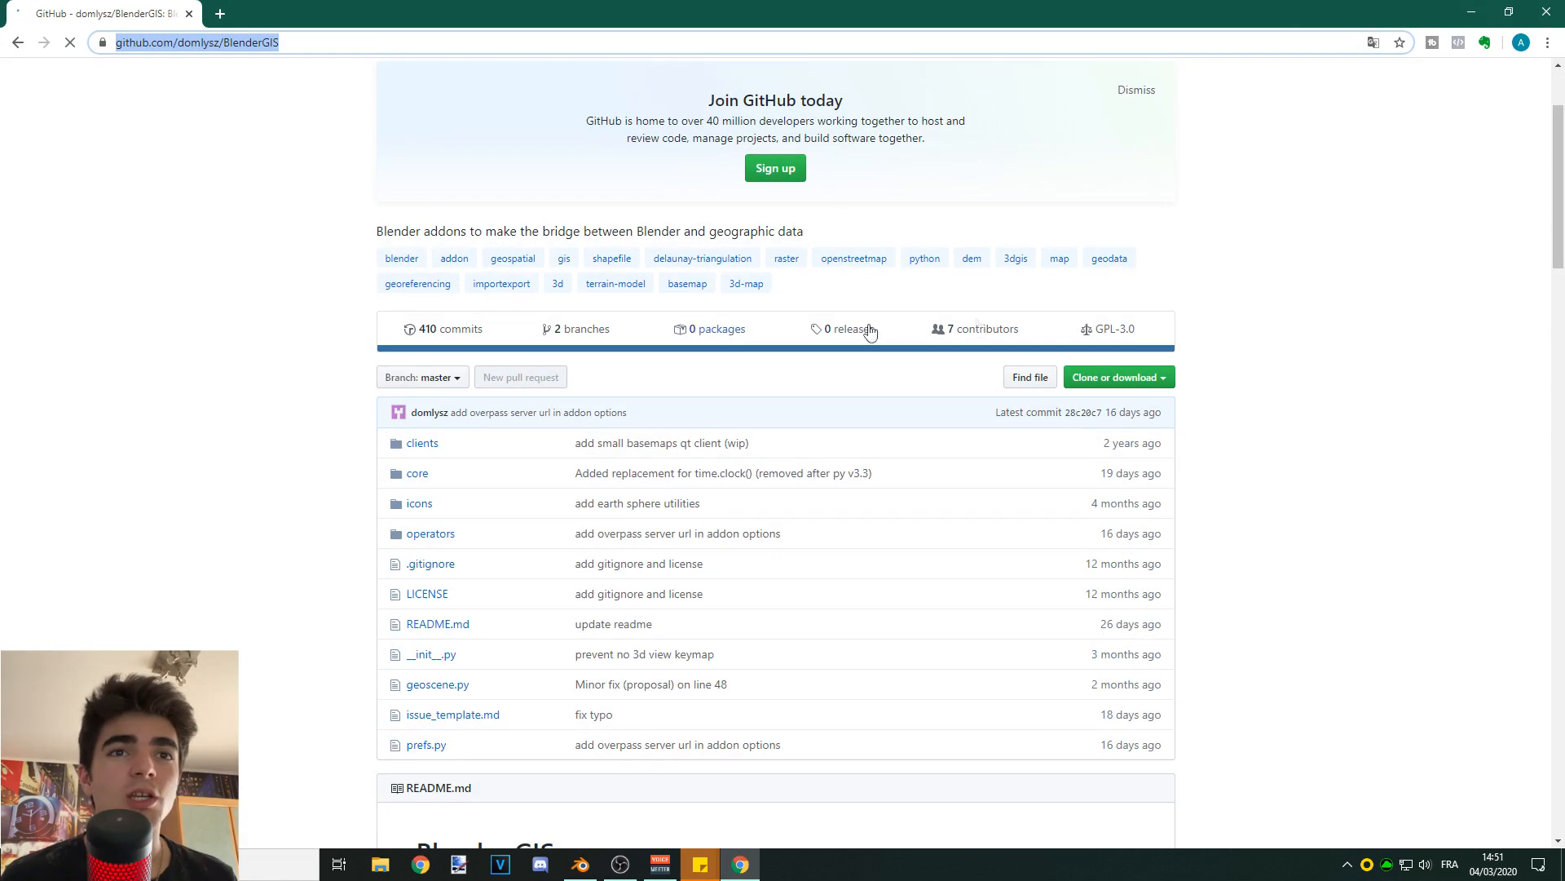
click(1162, 381)
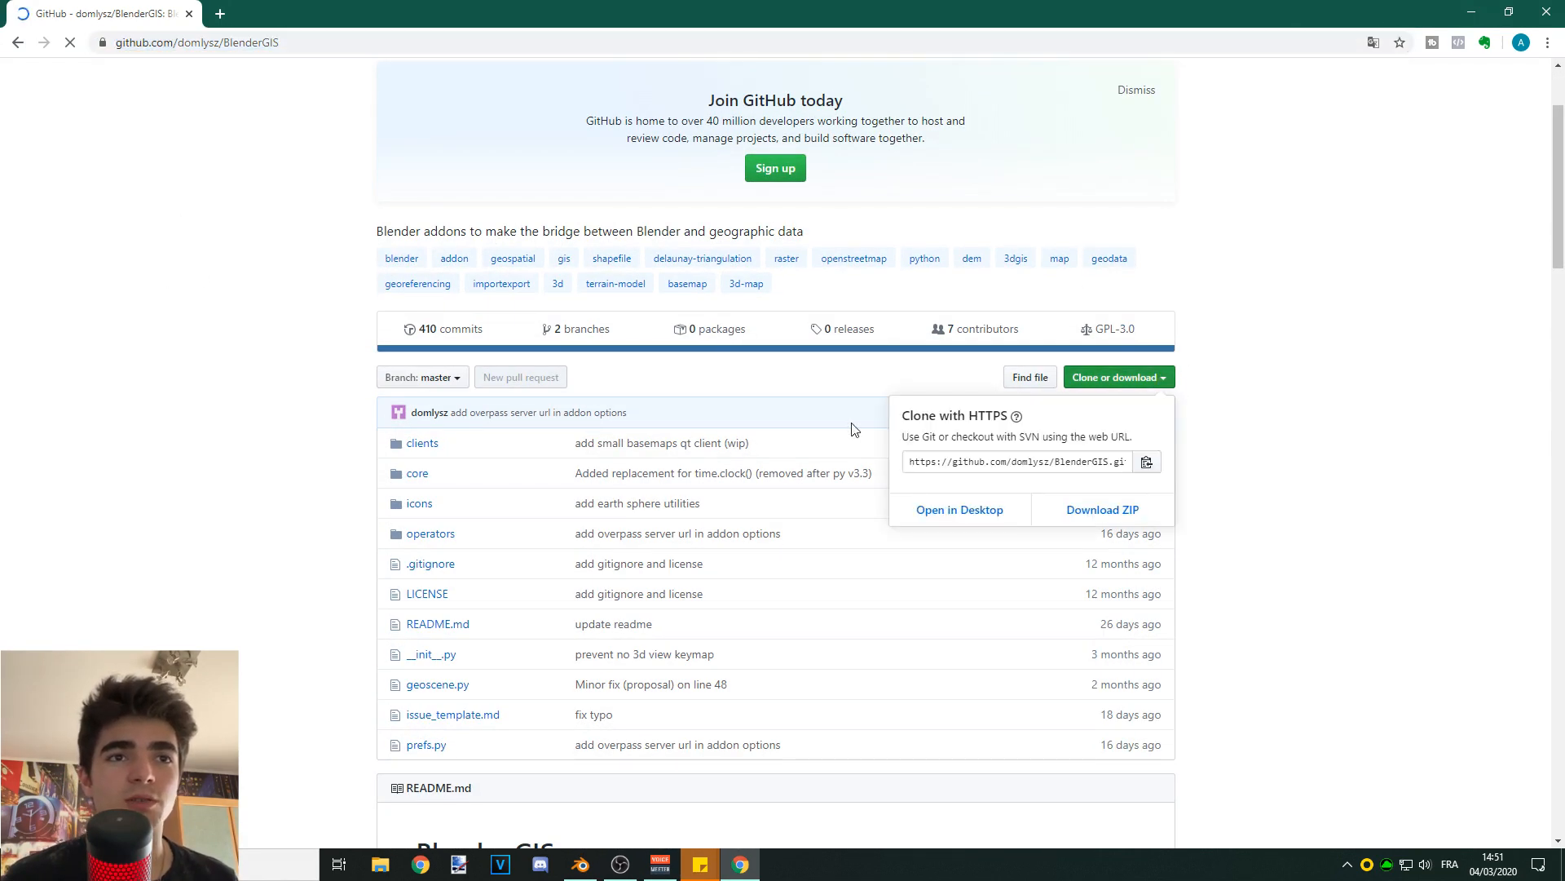
click(1103, 514)
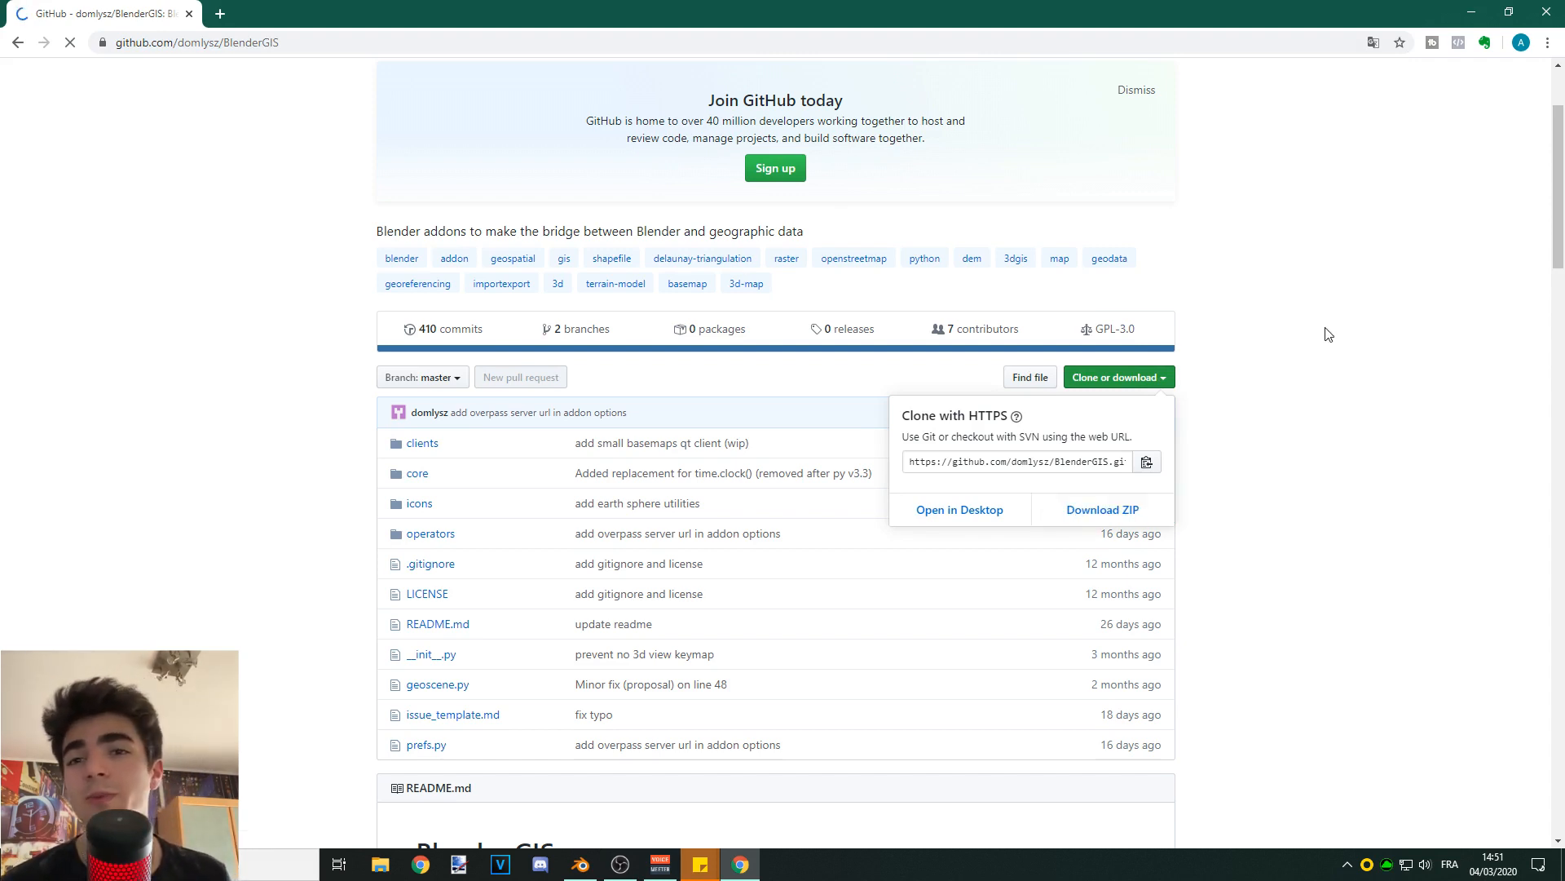
click(1337, 308)
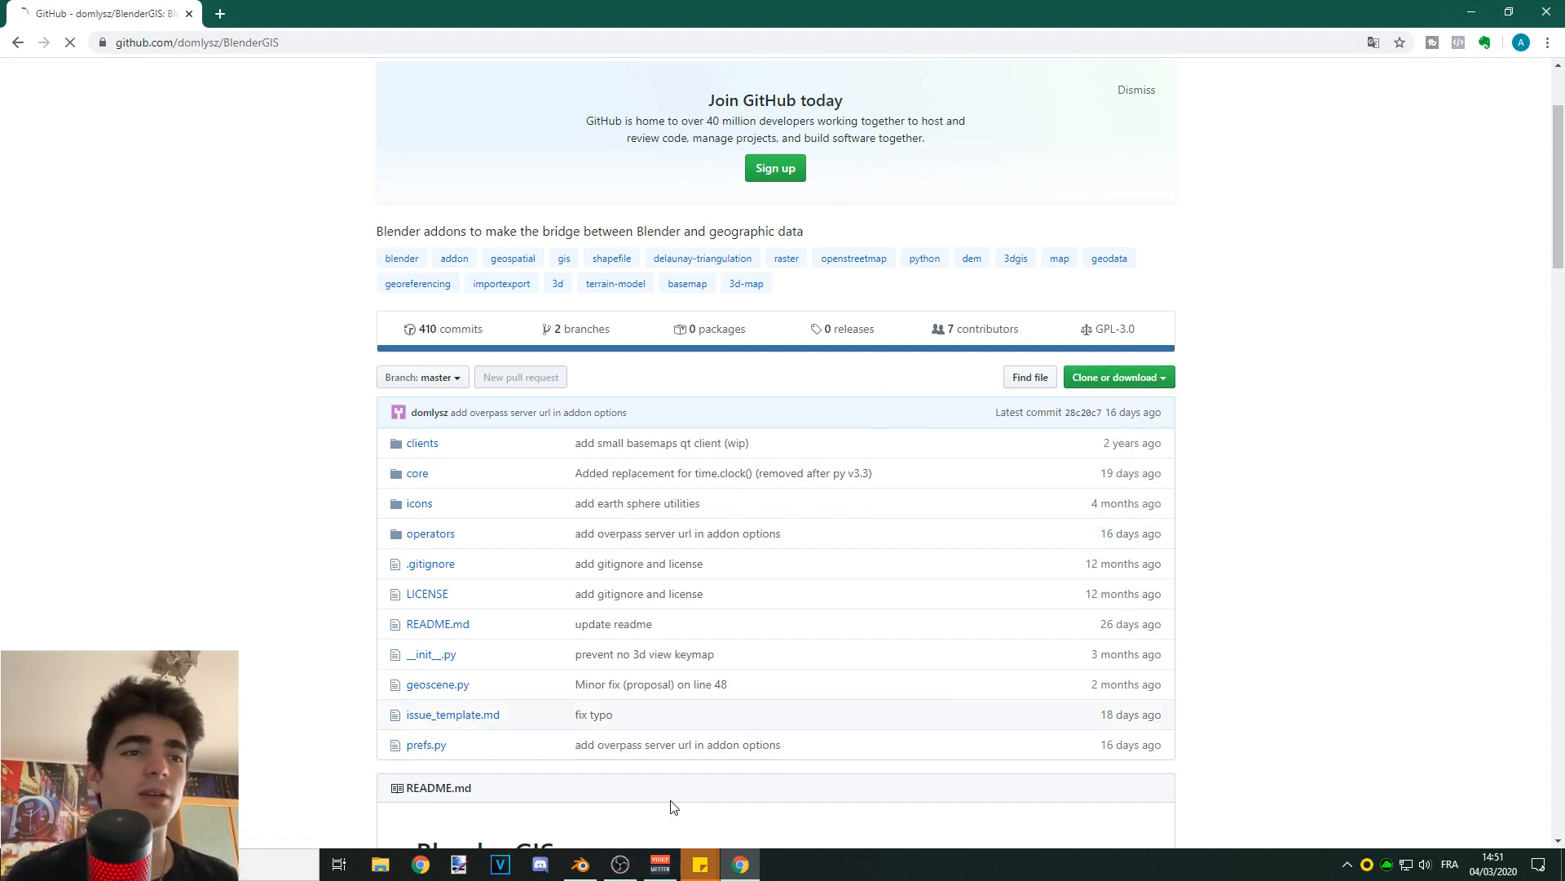
- Switch to Blender and open the add-on preferences
click(580, 864)
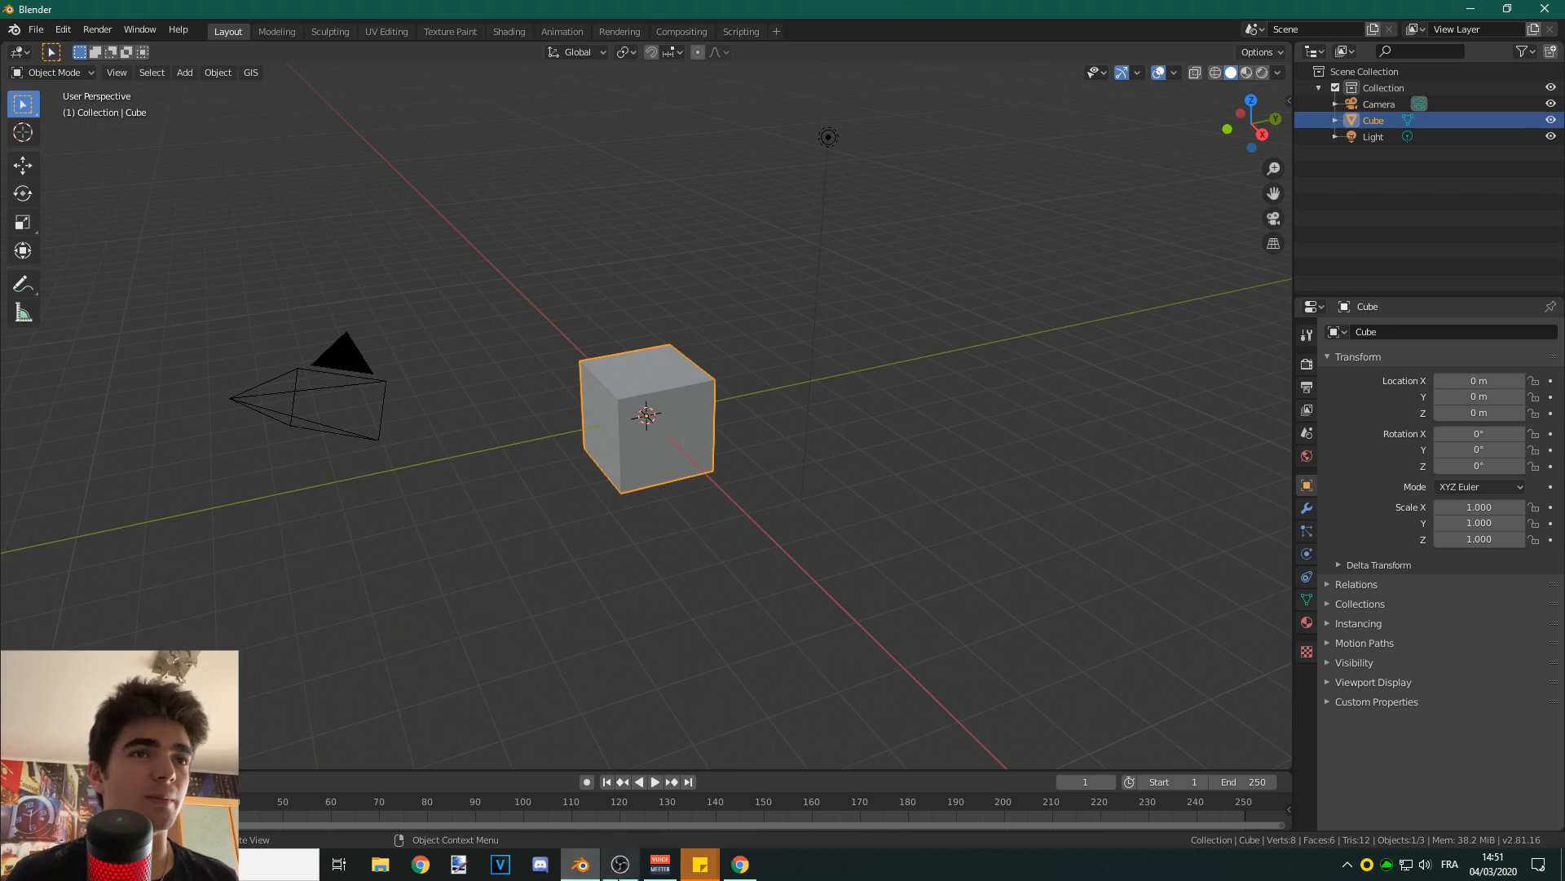
click(63, 29)
click(98, 263)
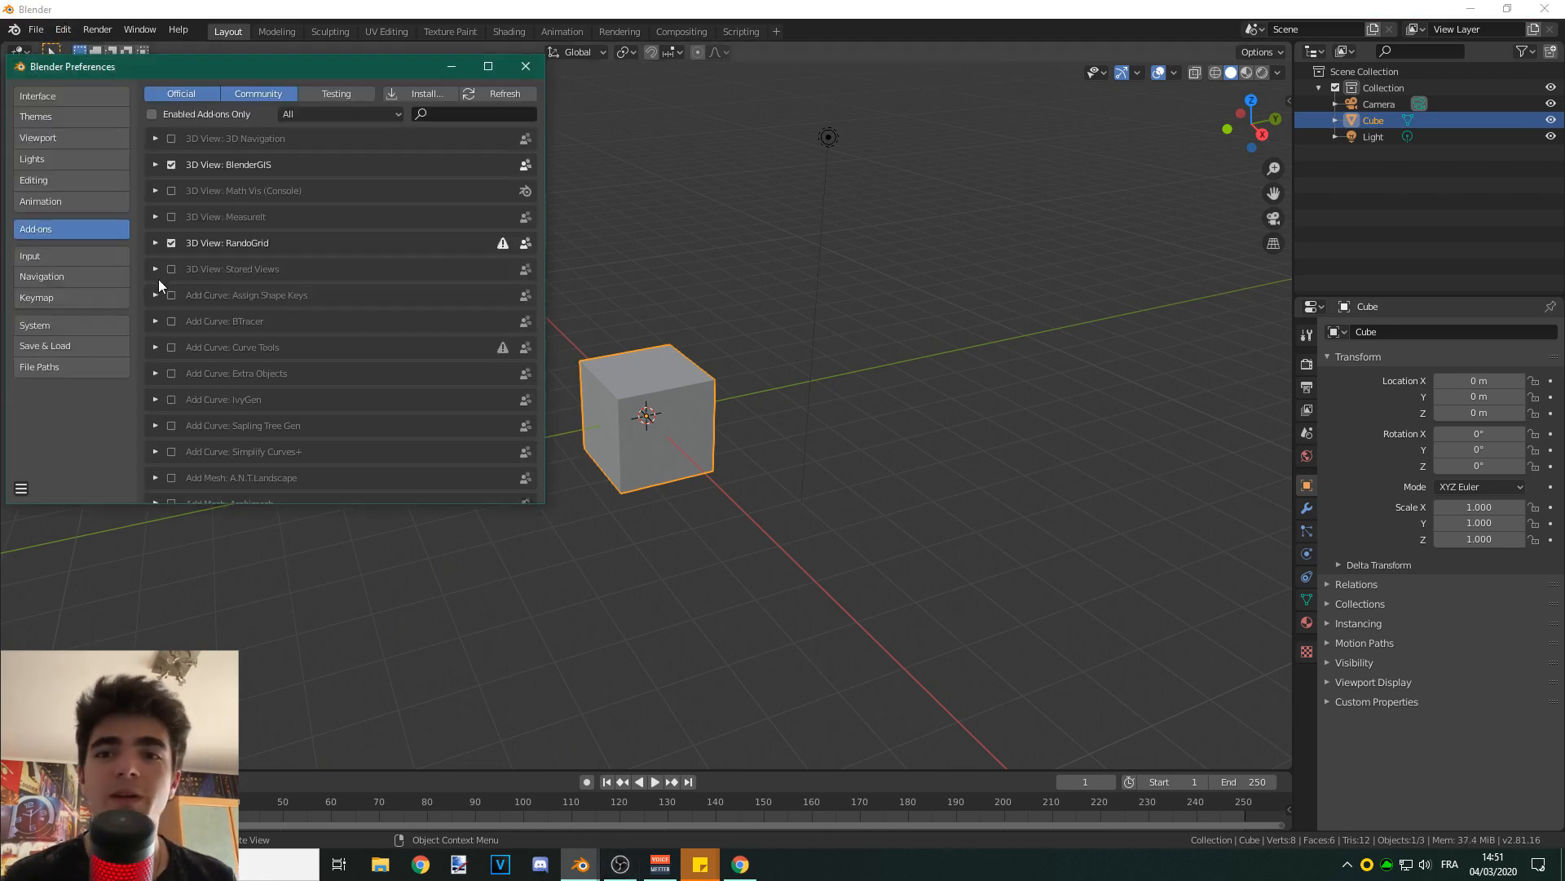
drag(99, 69, 526, 96)
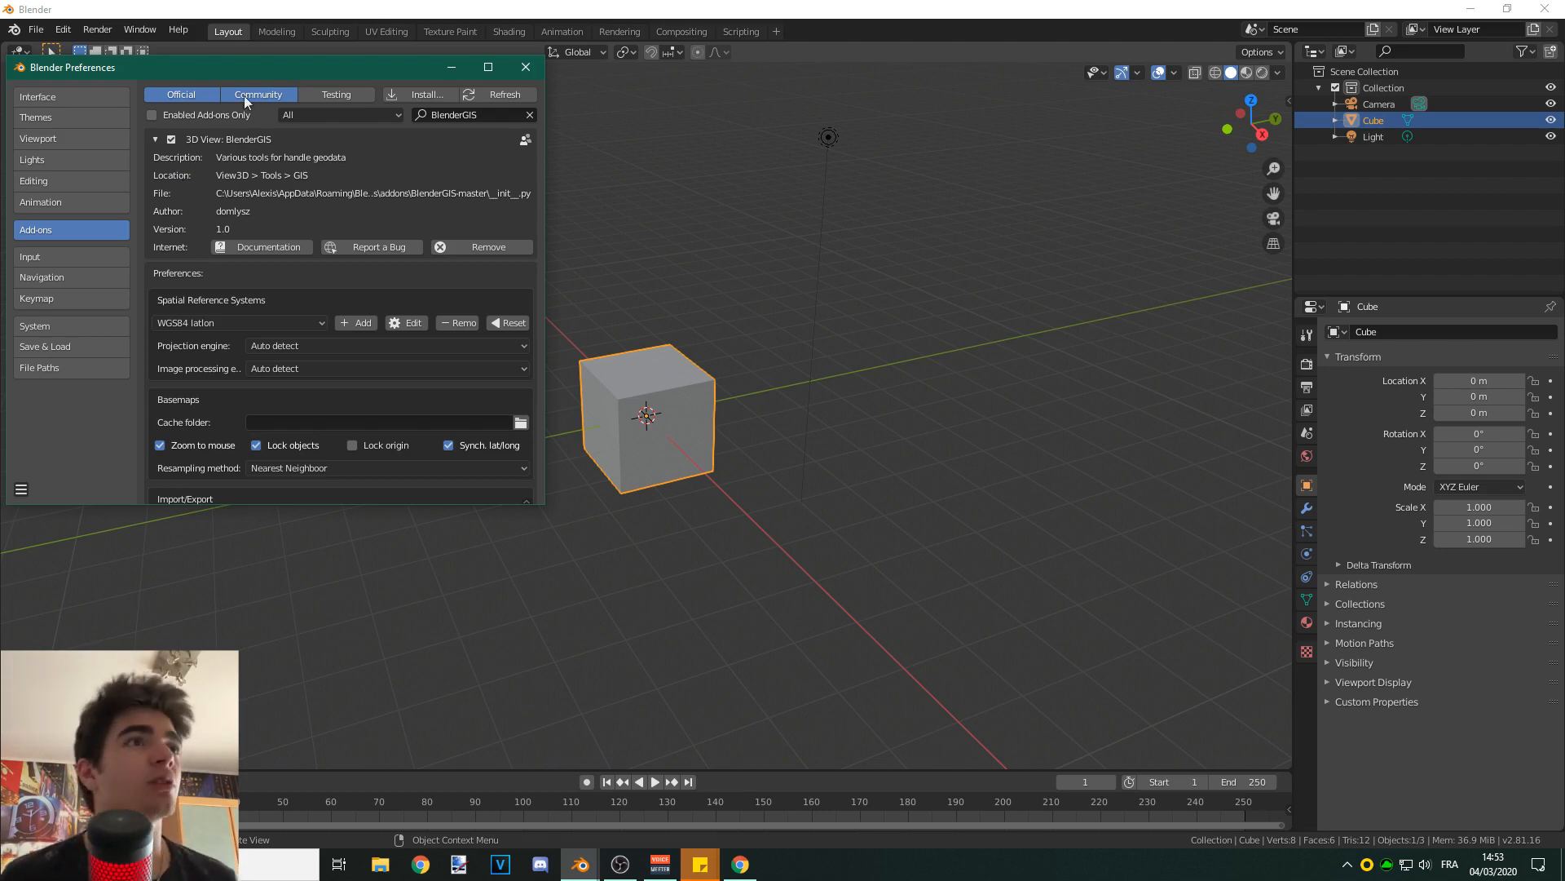
- Review the BlenderGIS add-on's details and settings, including the basemap cache folder, and close the preferences
click(492, 115)
click(438, 115)
click(155, 140)
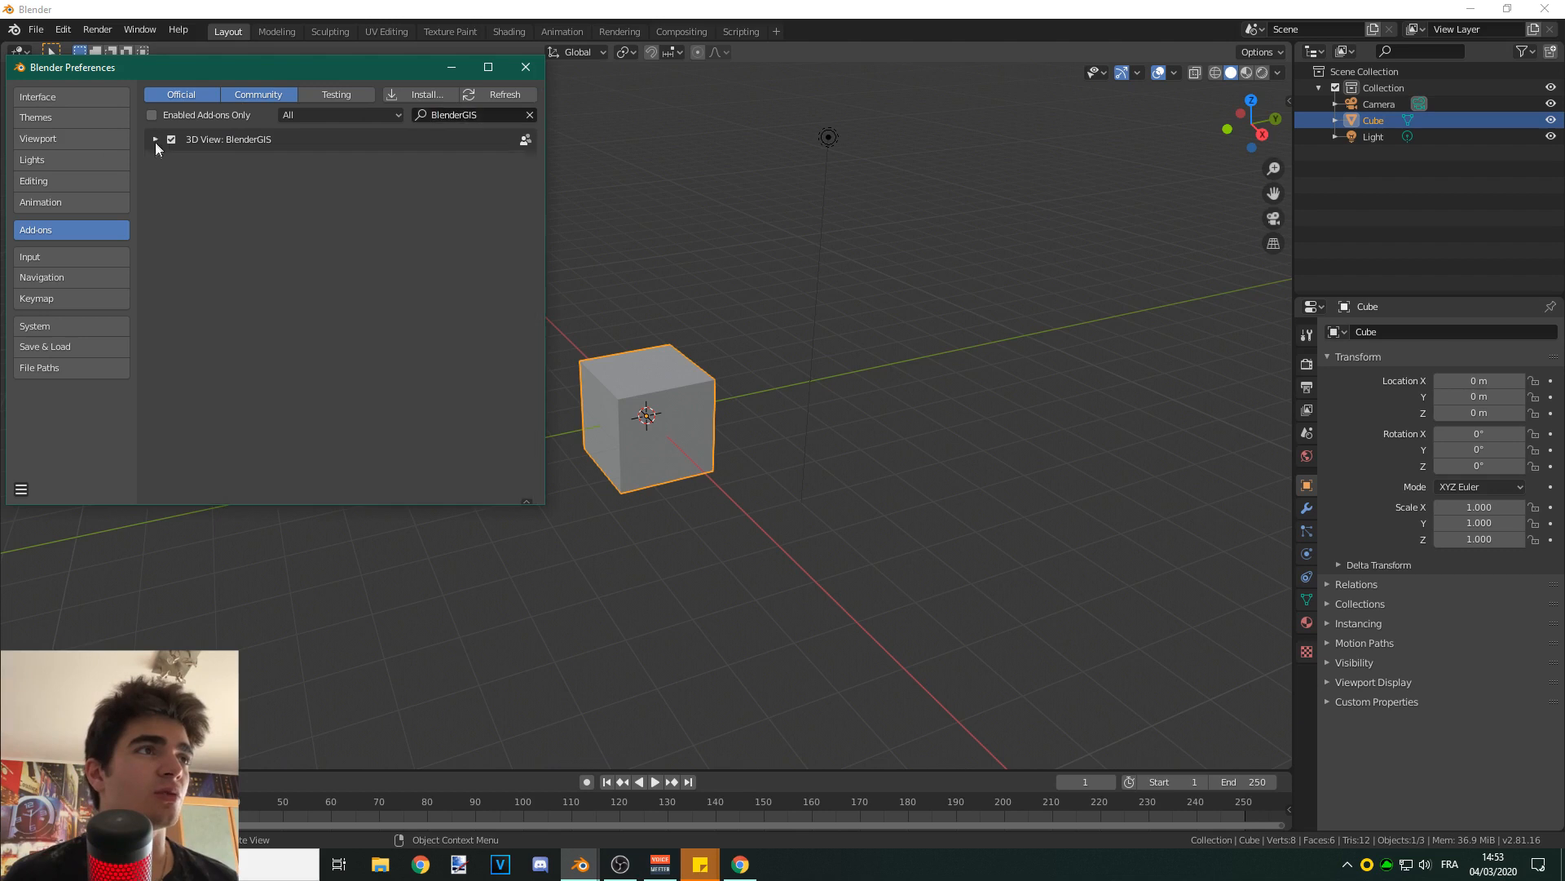
click(154, 139)
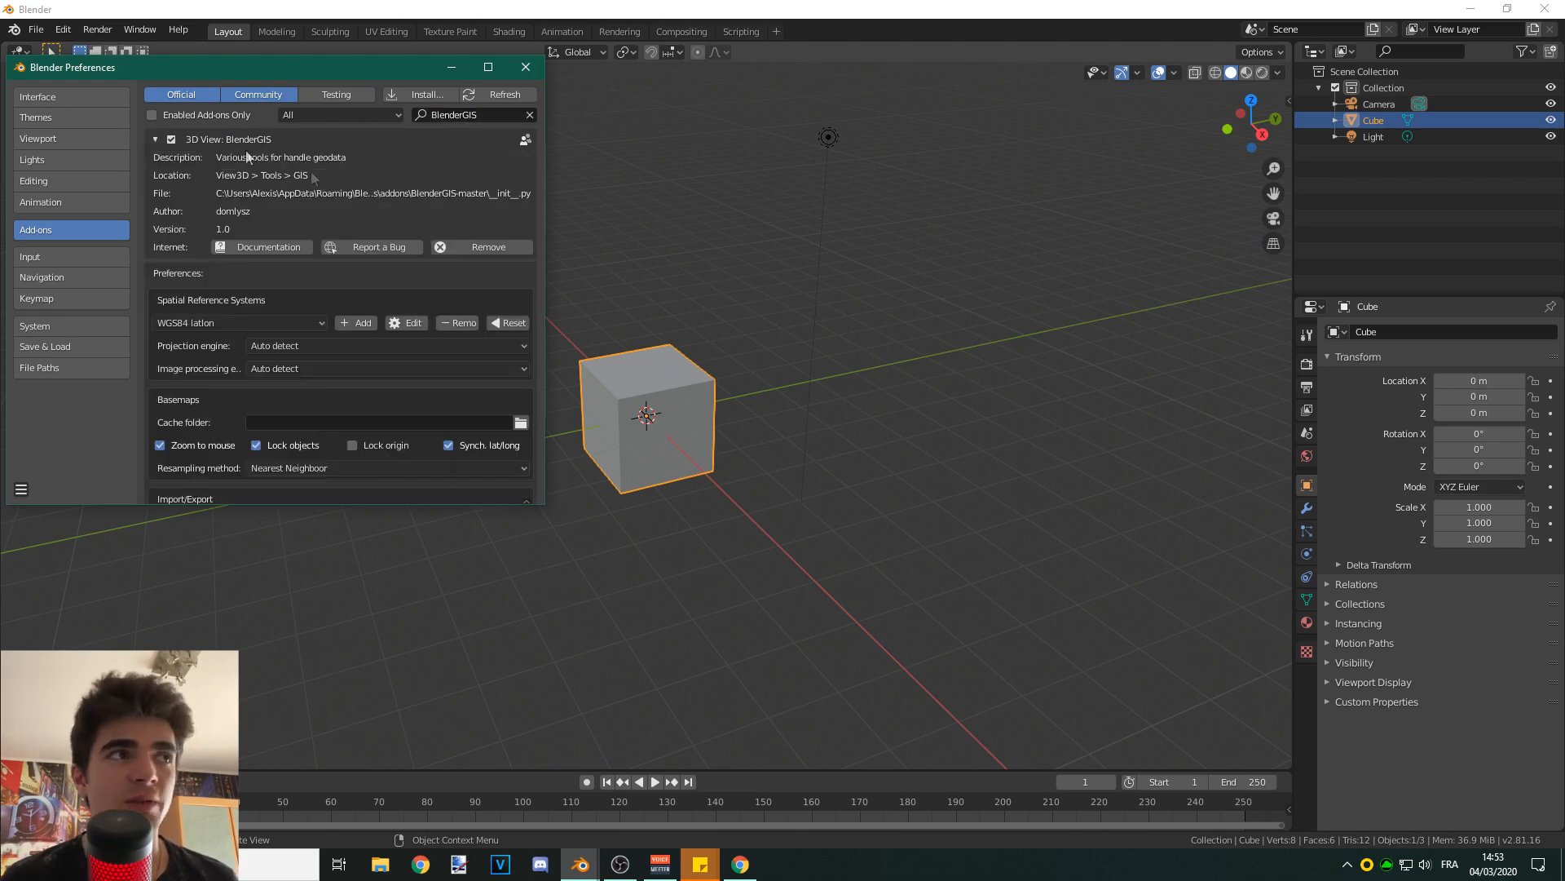
scroll(234, 303, down, 1)
scroll(234, 303, down, 2)
click(272, 305)
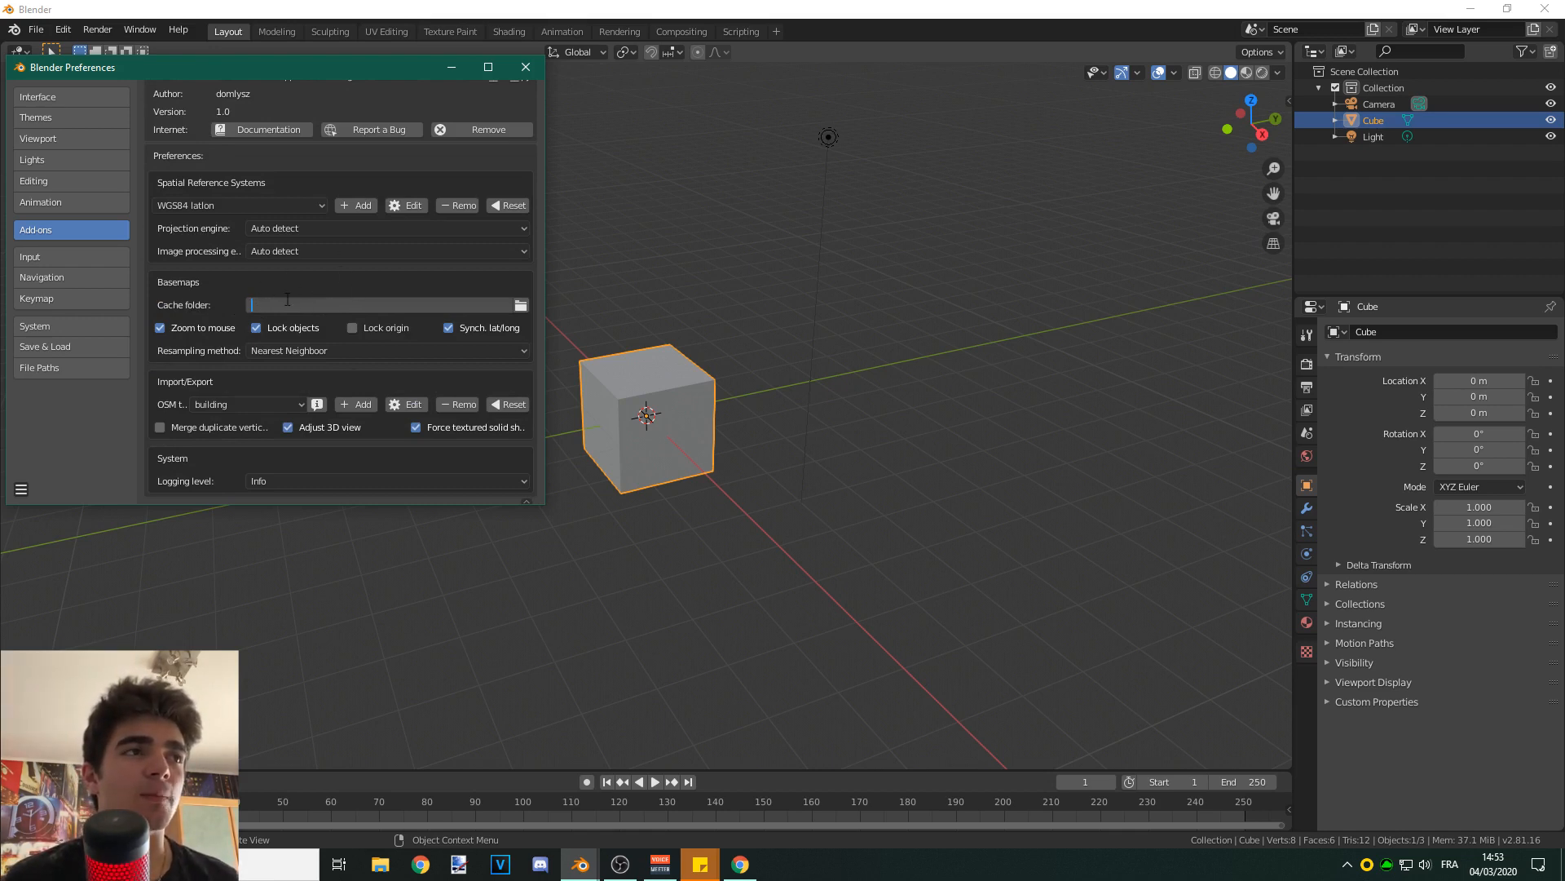
click(359, 283)
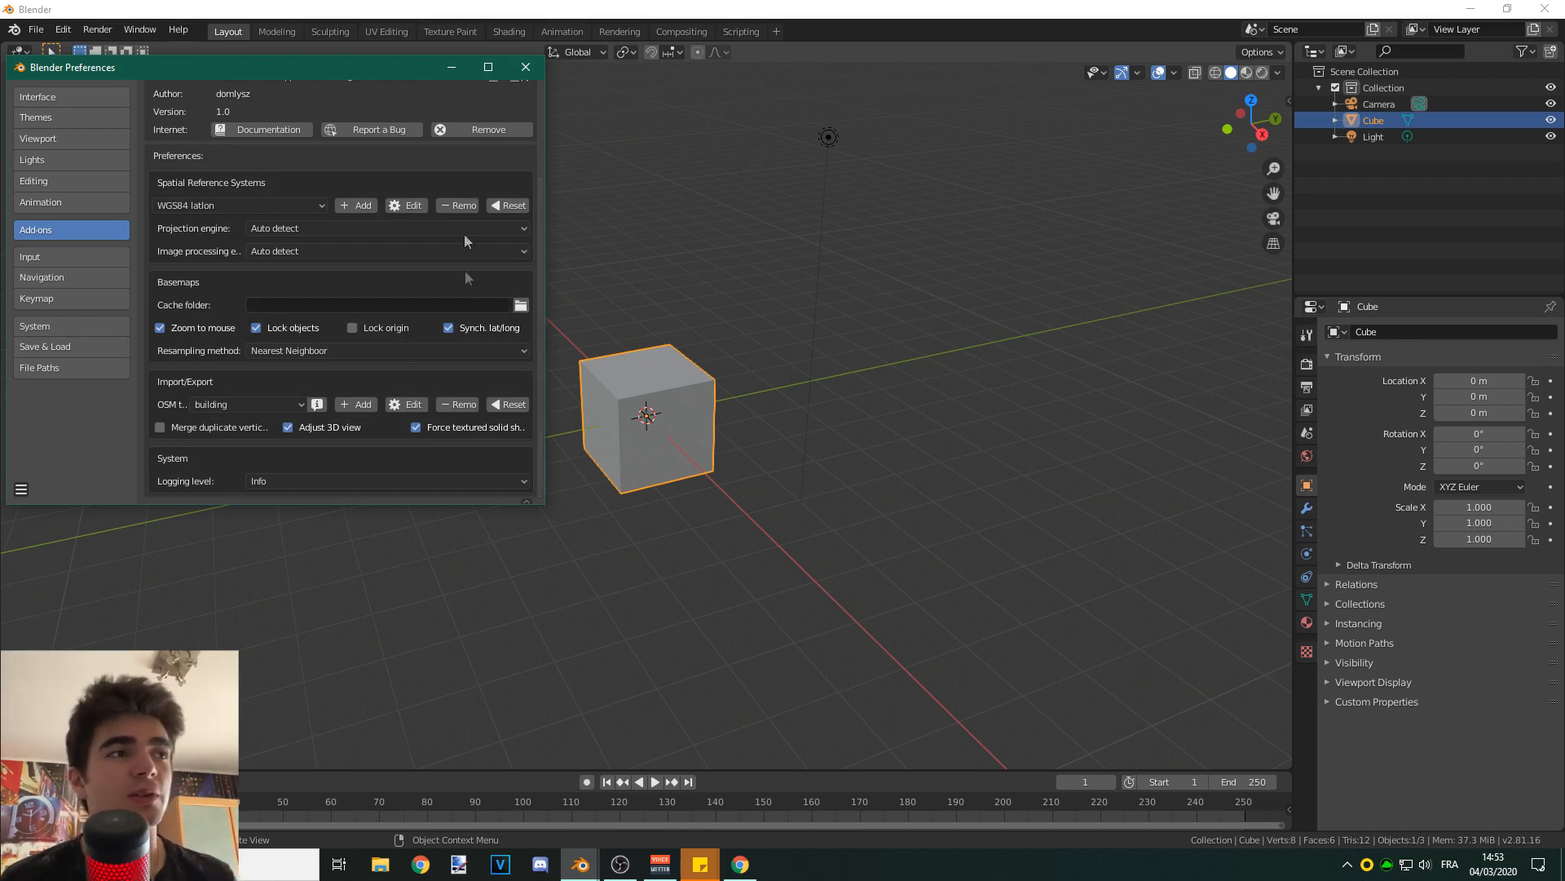
click(526, 66)
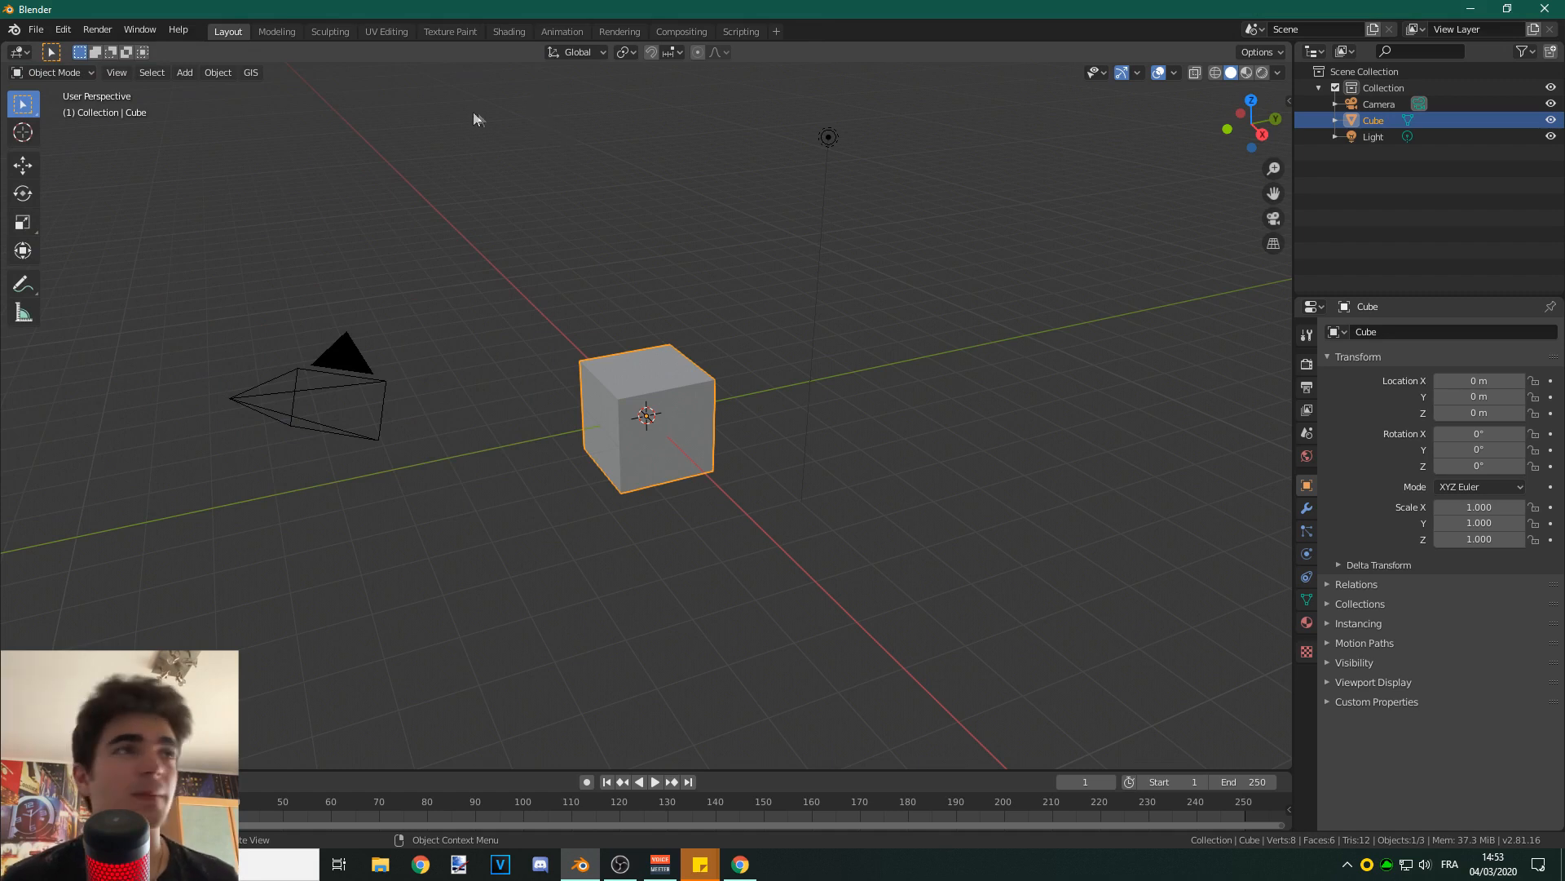
- Create a BlenderGIS web basemap using Google as the source and the Satellite layer
click(252, 77)
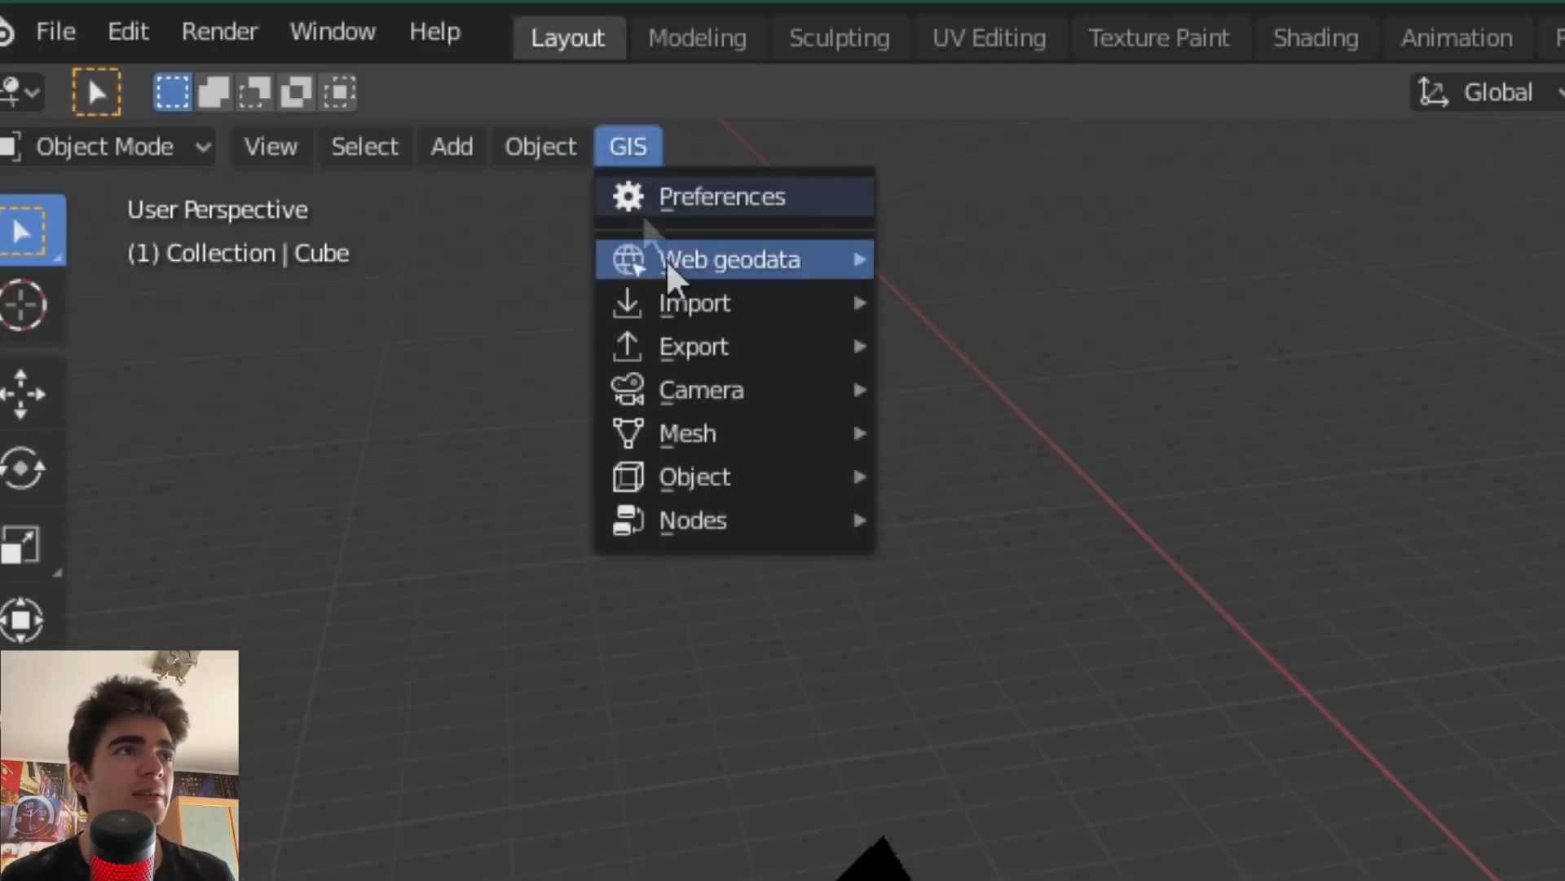
mouse_move(684, 268)
click(1031, 258)
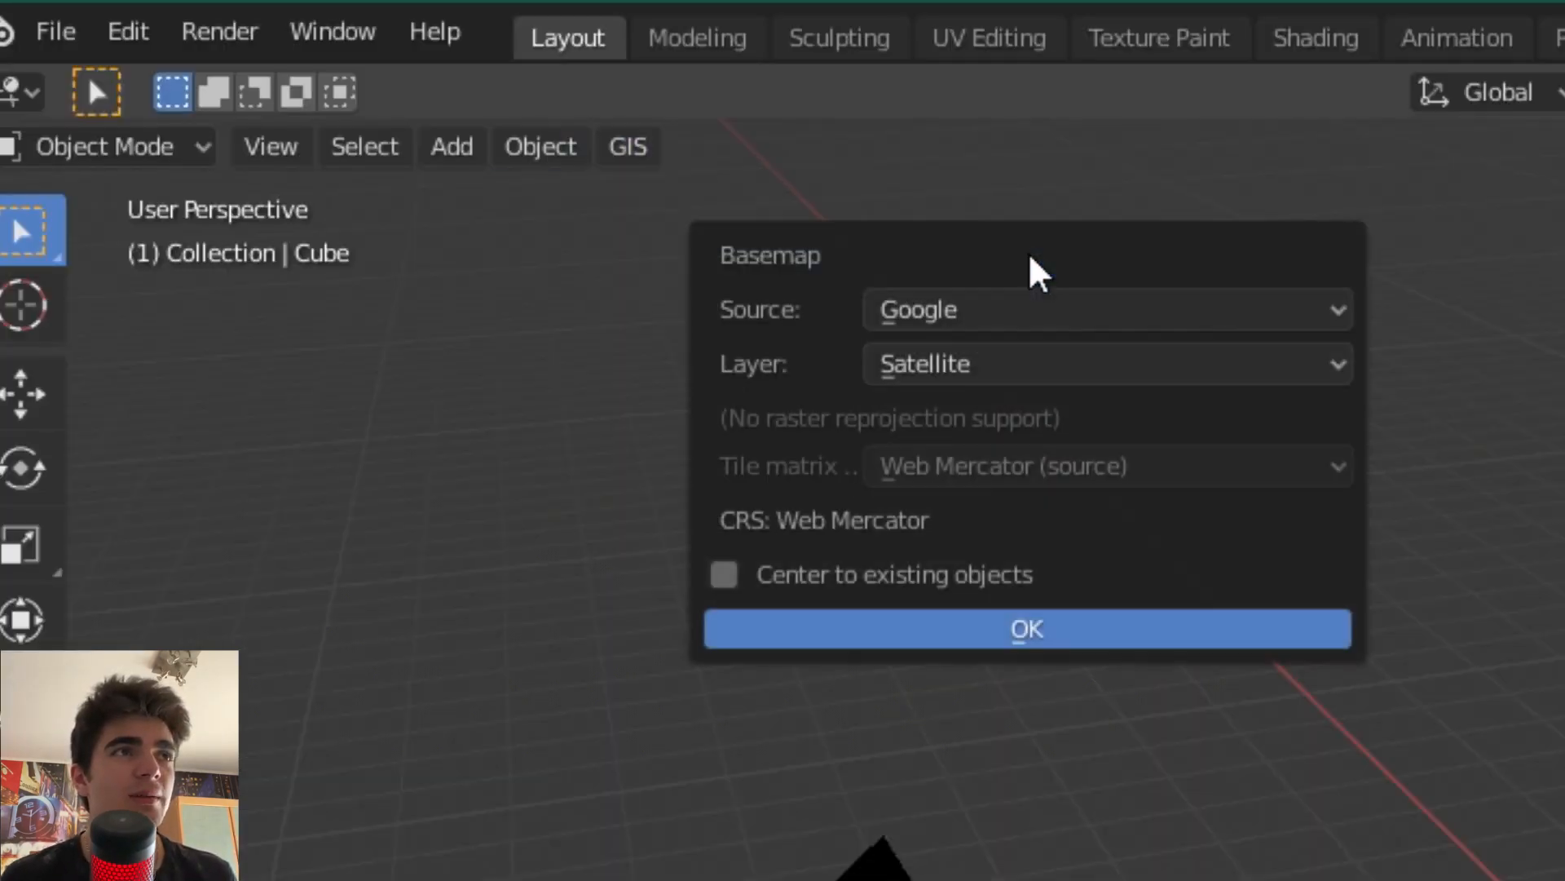
click(974, 640)
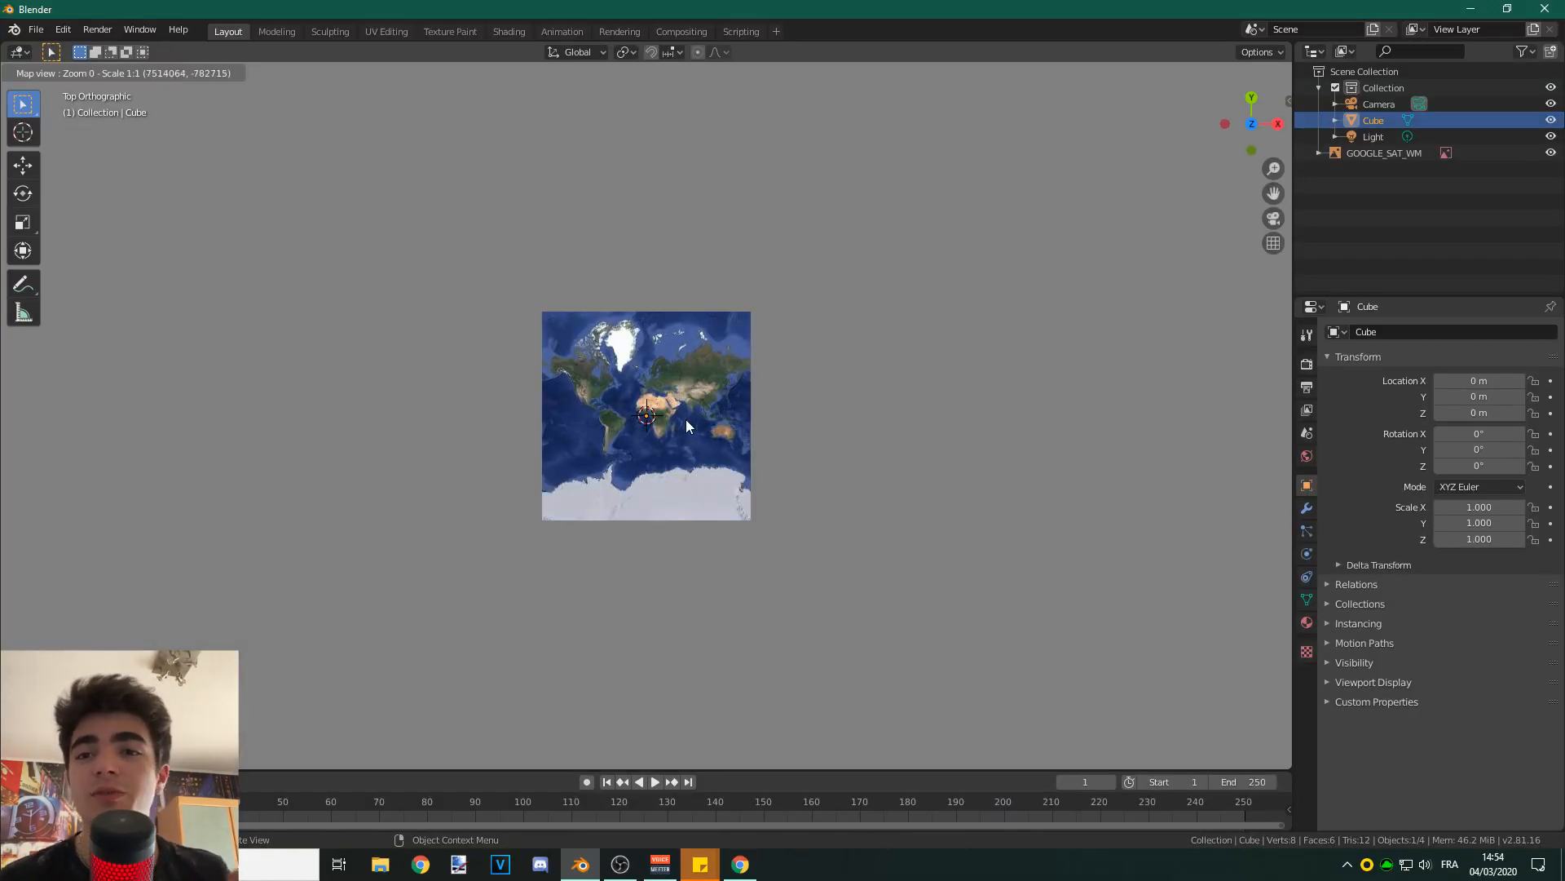
- Bring the satellite basemap from the world map to the snowy Alps at map zoom level 10
scroll(641, 395, up, 2)
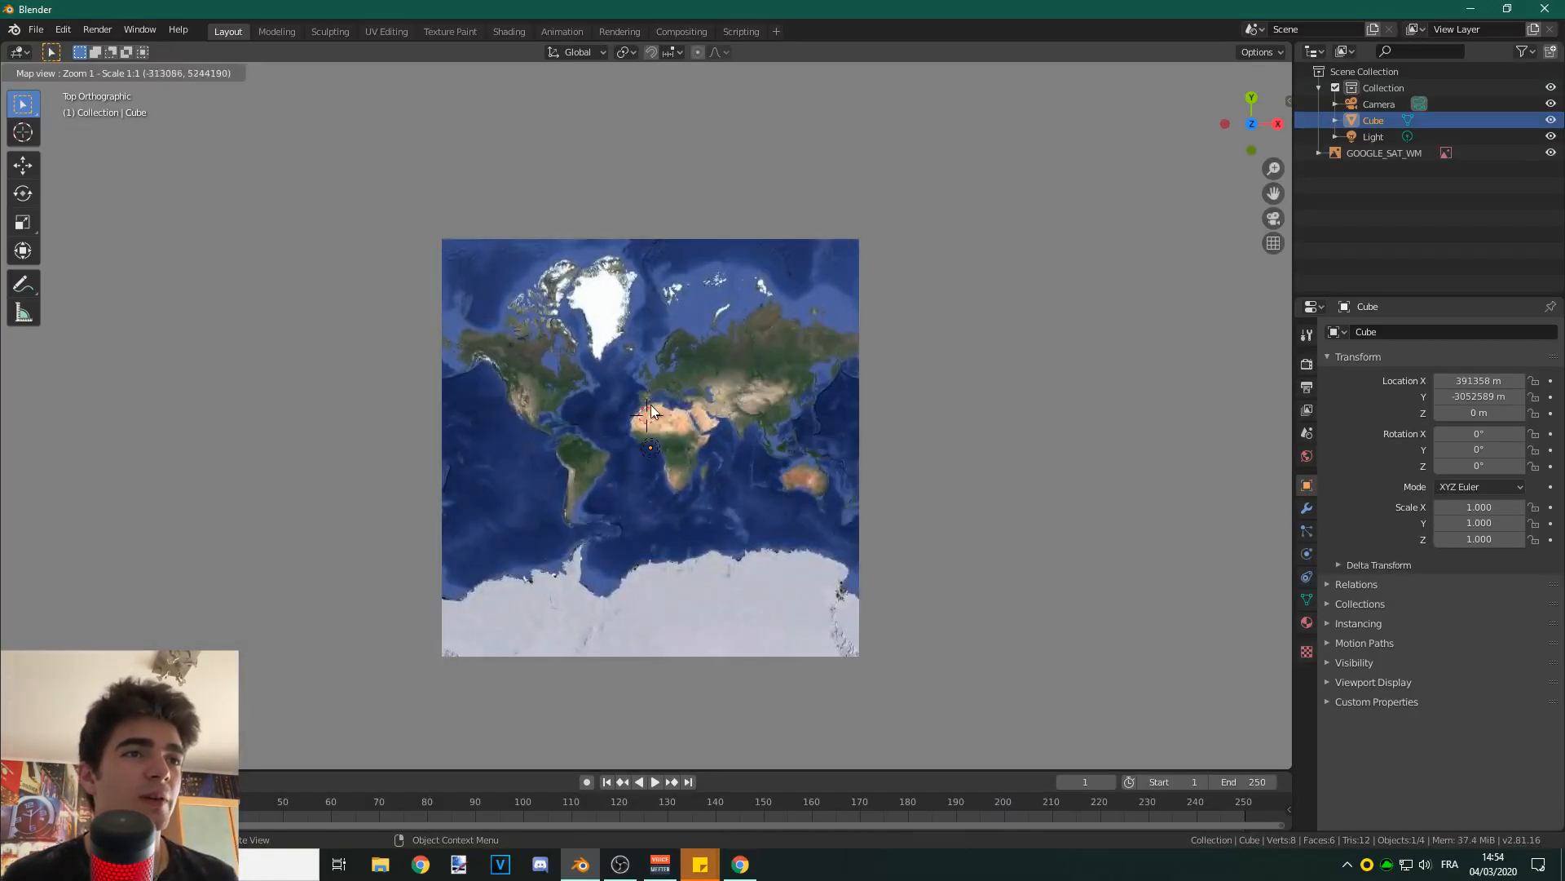
scroll(631, 346, up, 1)
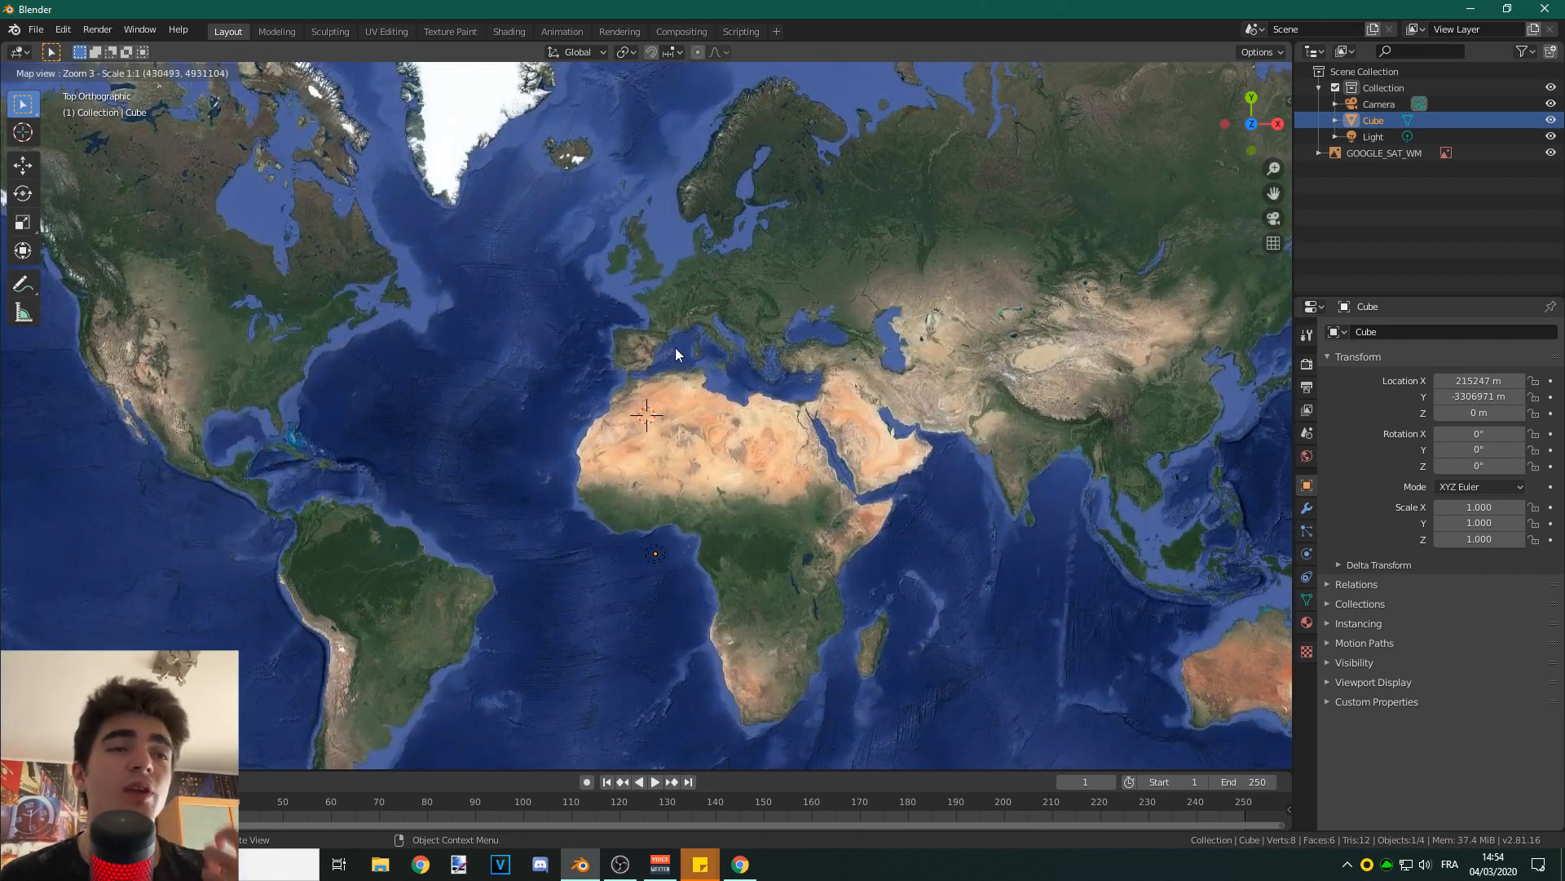
scroll(652, 326, up, 1)
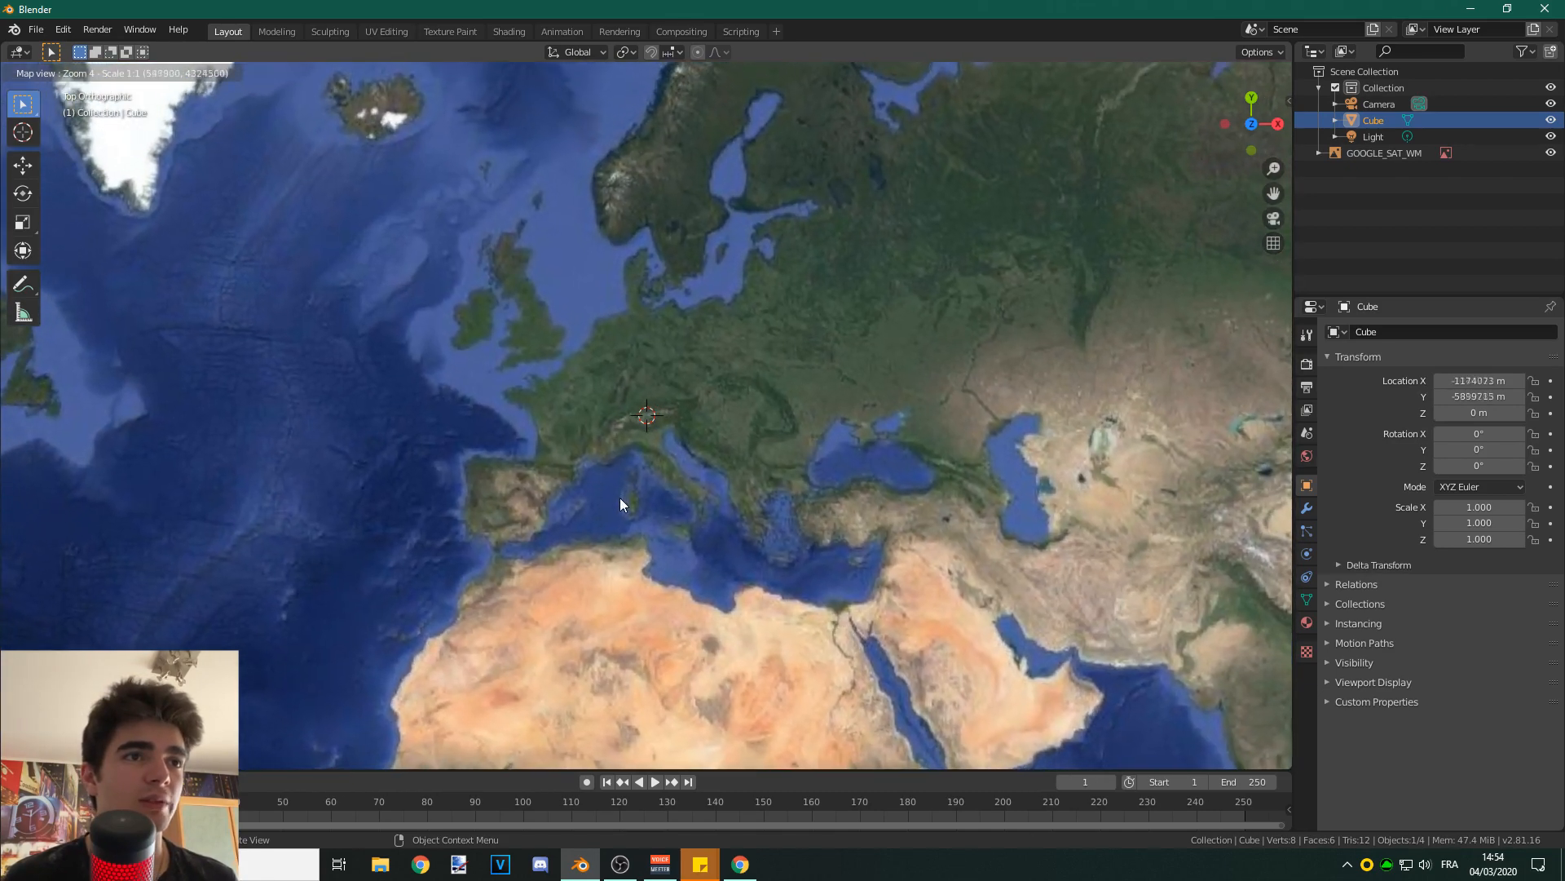
scroll(644, 439, up, 1)
scroll(595, 400, up, 1)
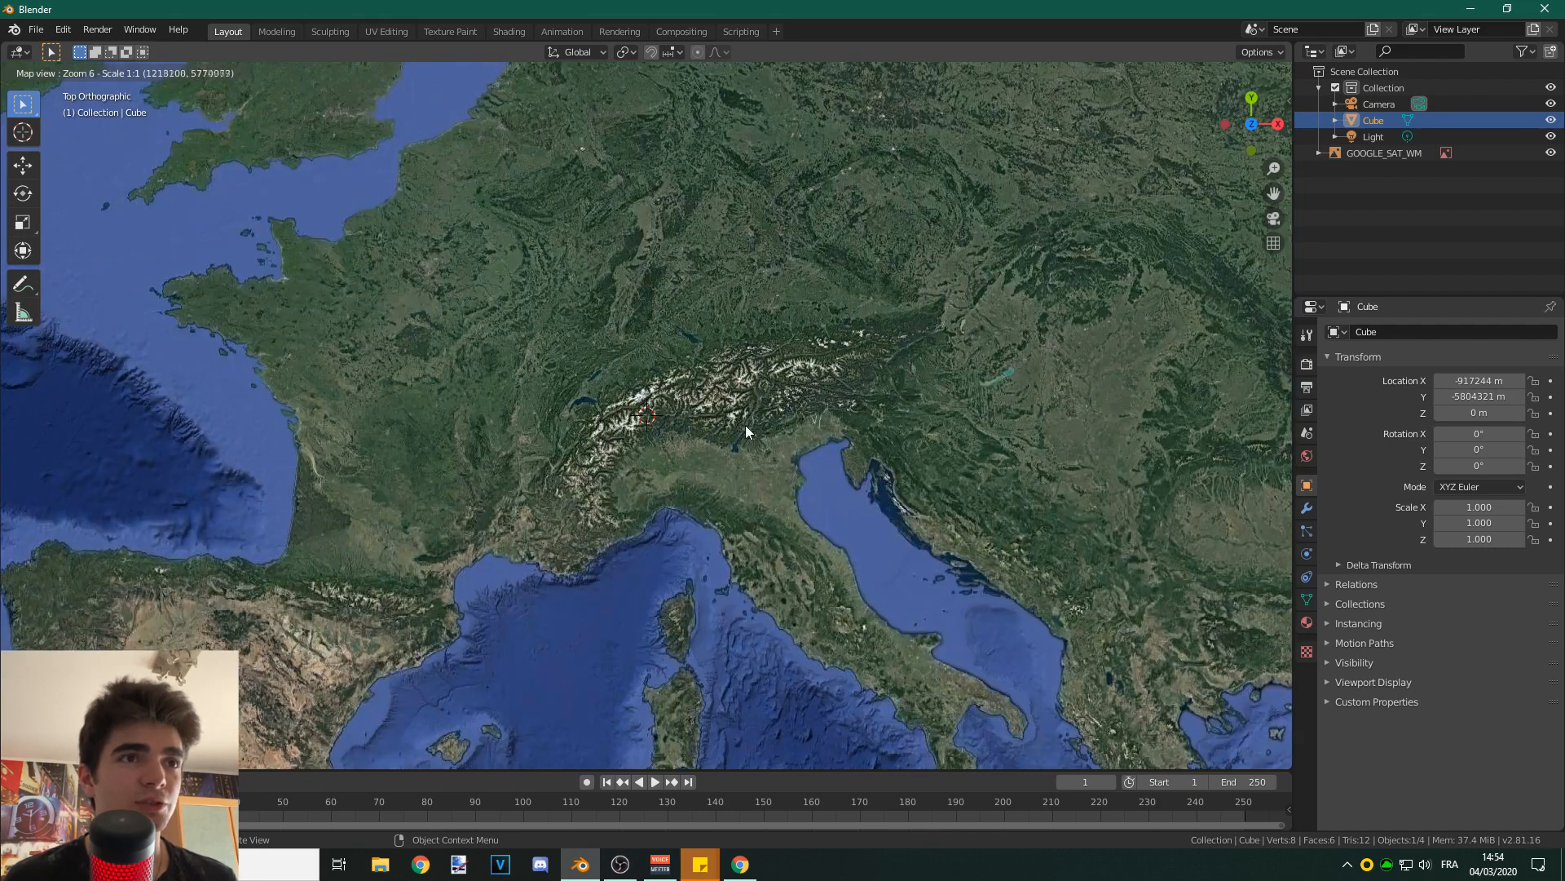
scroll(742, 424, up, 1)
scroll(737, 331, up, 3)
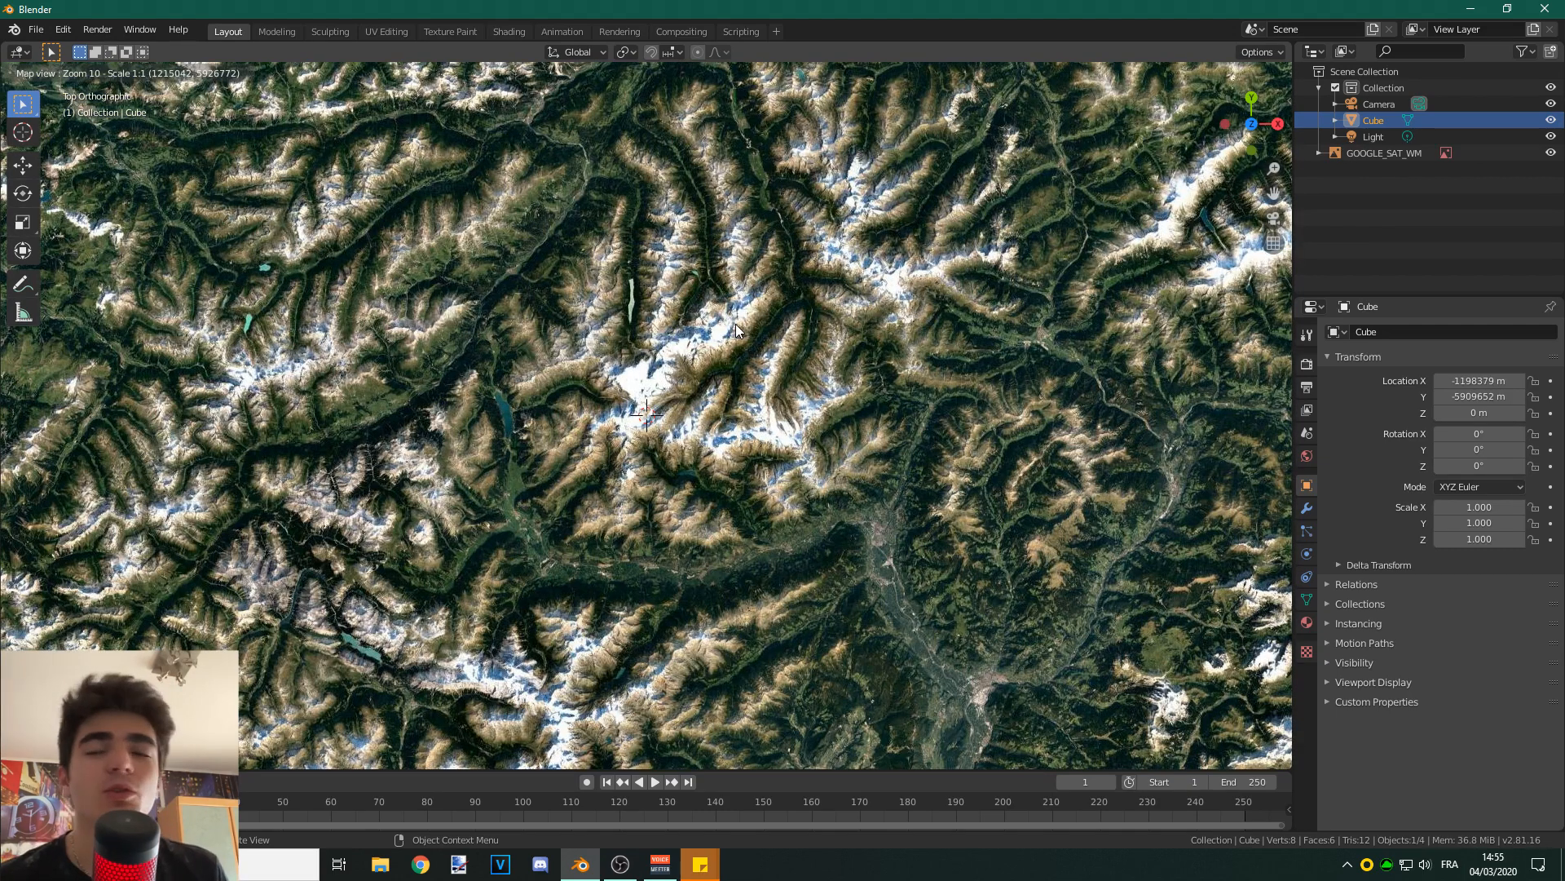
- Frame the snow-covered massif at map zoom level 12 and export that map area as a textured plane
middle_drag(487, 377, 588, 412)
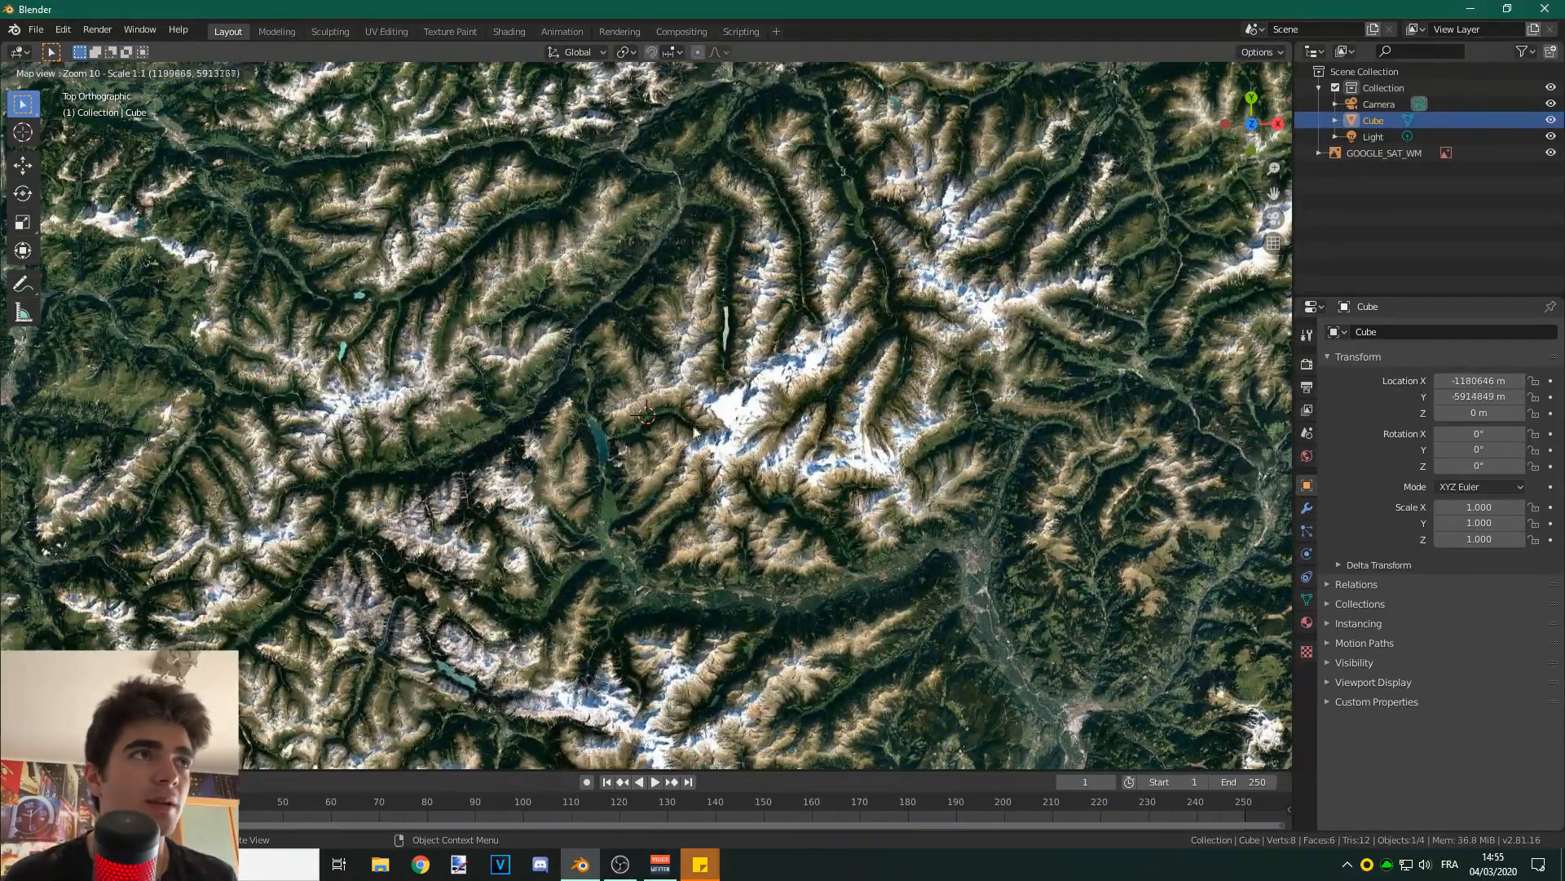
scroll(692, 430, up, 1)
scroll(692, 430, up, 1)
scroll(691, 428, down, 1)
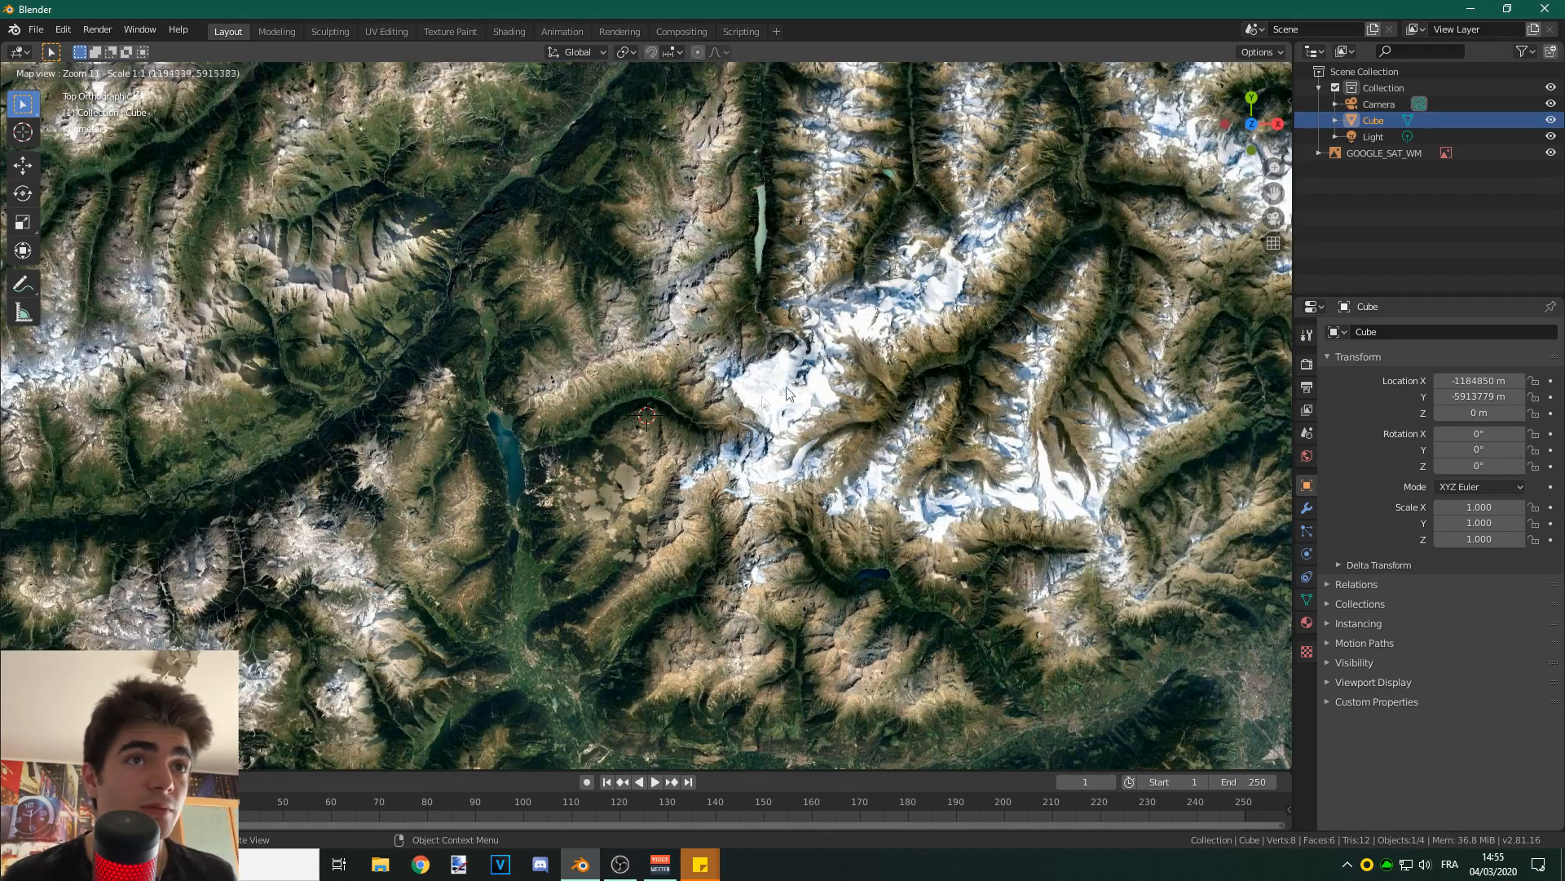
scroll(778, 364, up, 1)
middle_drag(539, 252, 535, 260)
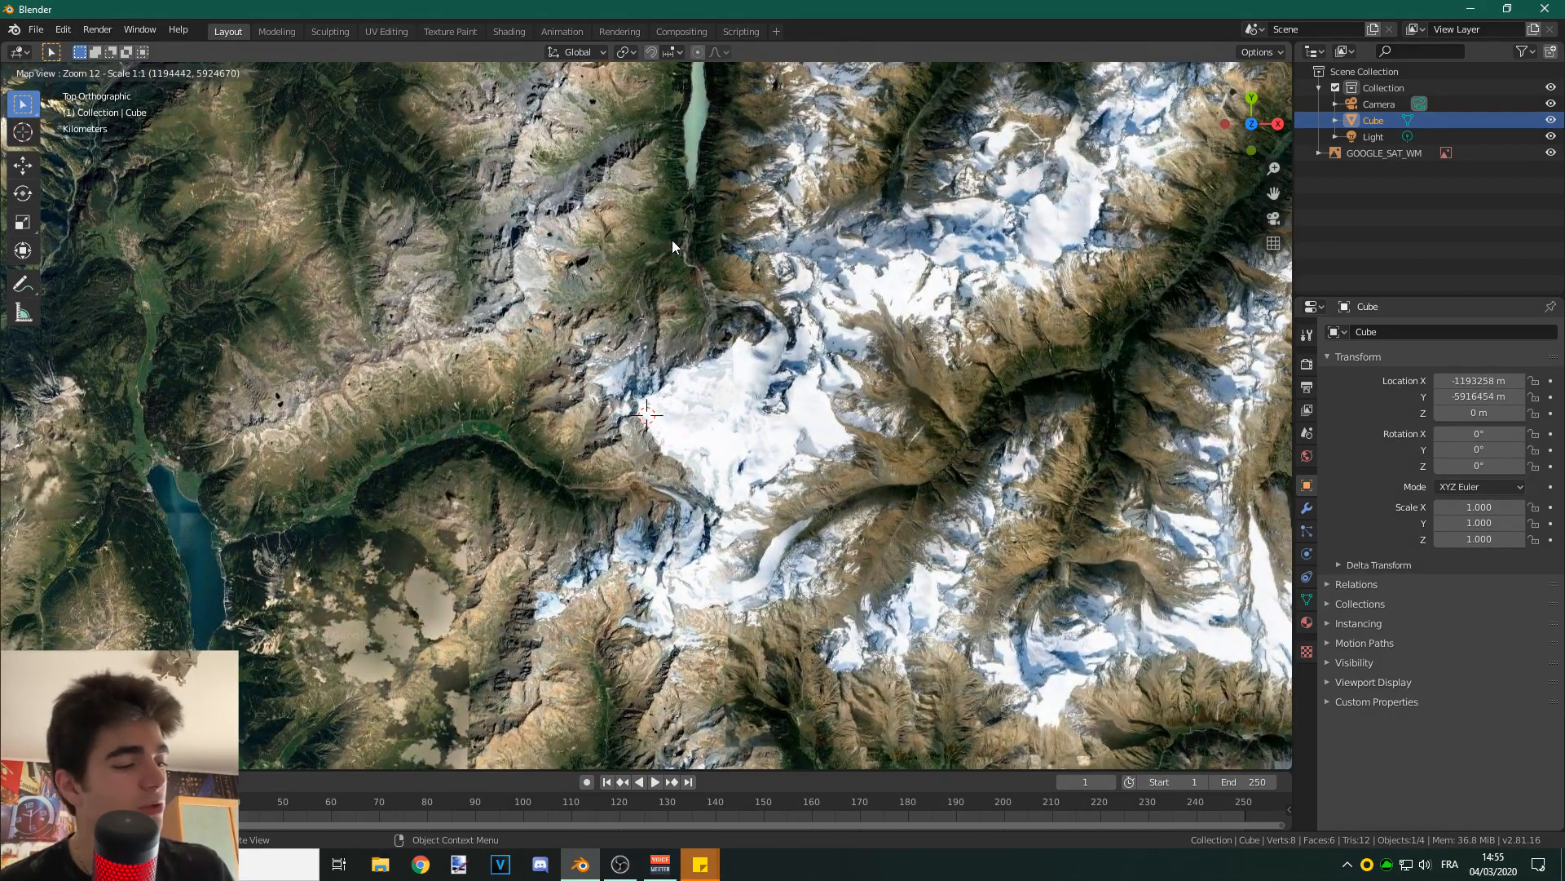
key(e)
- Get SRTM elevation data for the exported satellite plane to turn it into 3D terrain
scroll(667, 472, up, 5)
scroll(654, 467, down, 3)
middle_drag(654, 467, 639, 352)
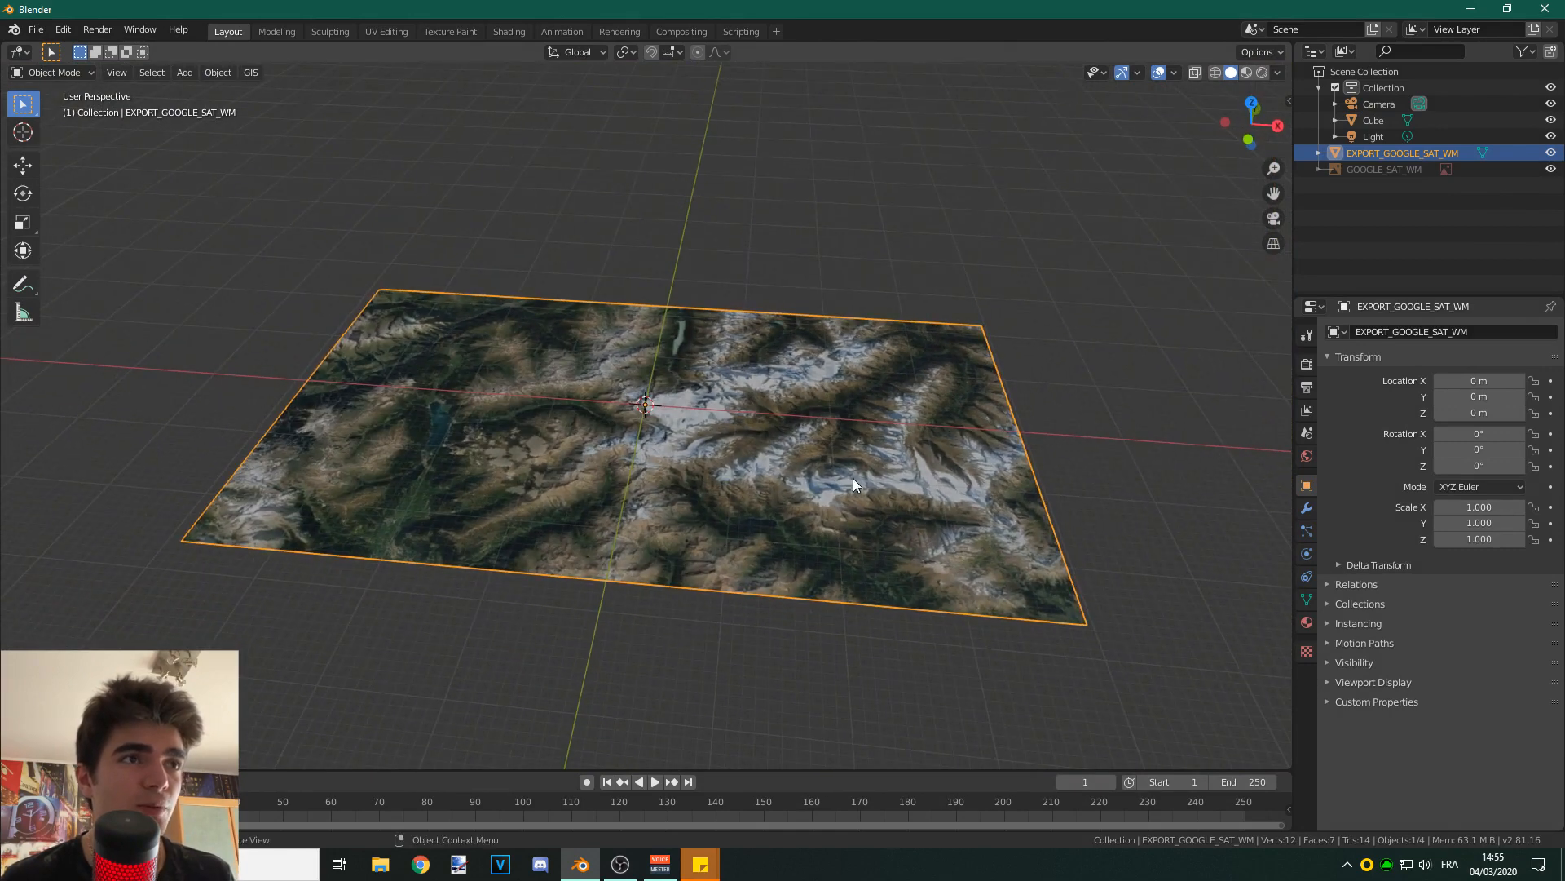
scroll(844, 398, down, 2)
scroll(818, 400, up, 4)
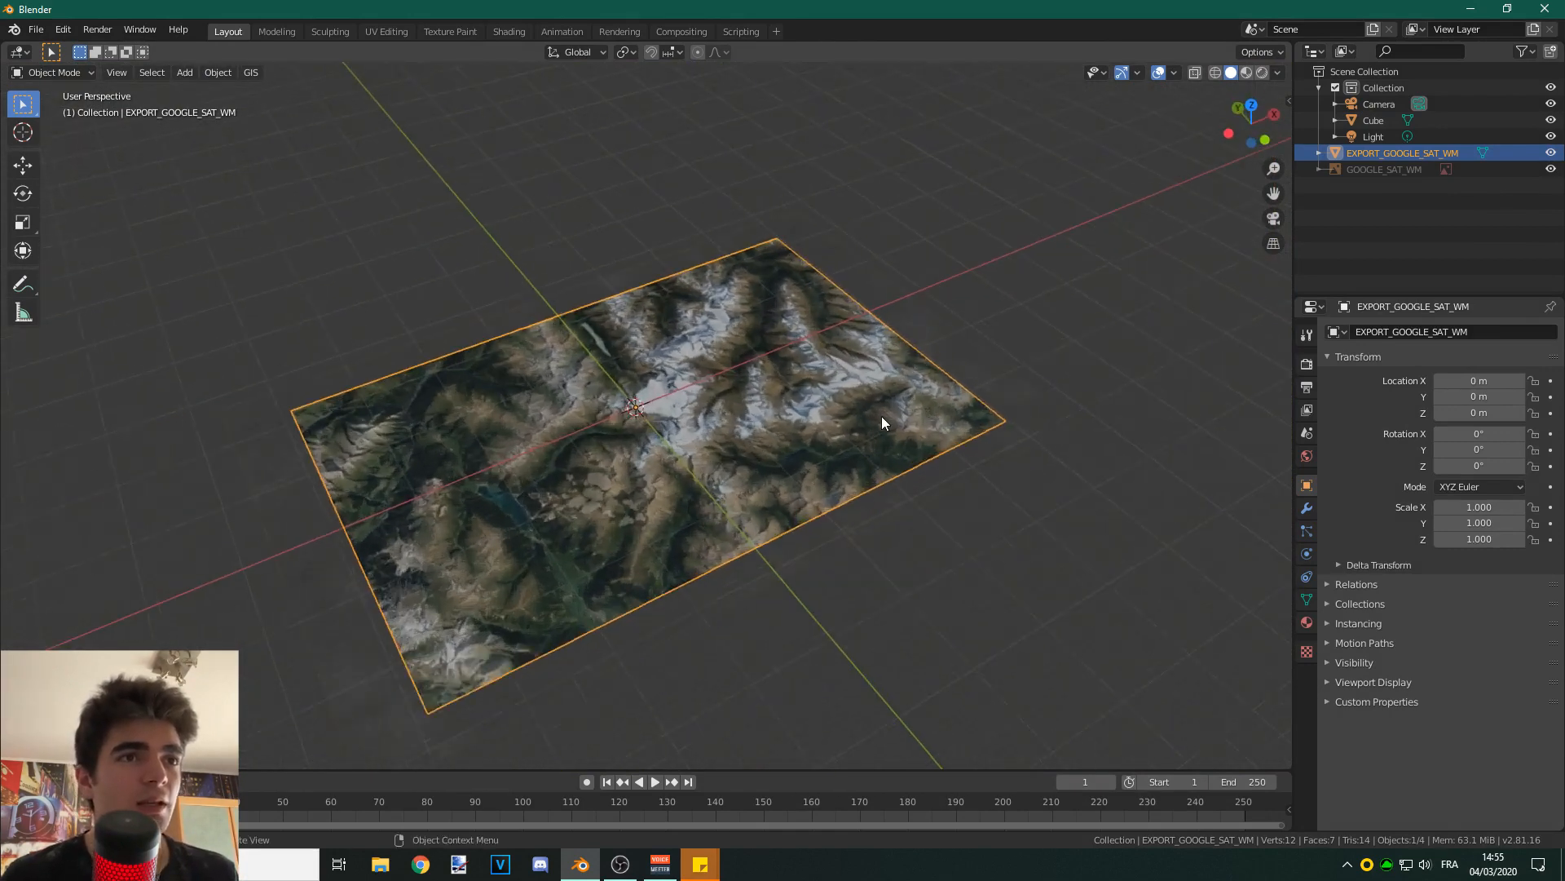
click(250, 73)
mouse_move(318, 119)
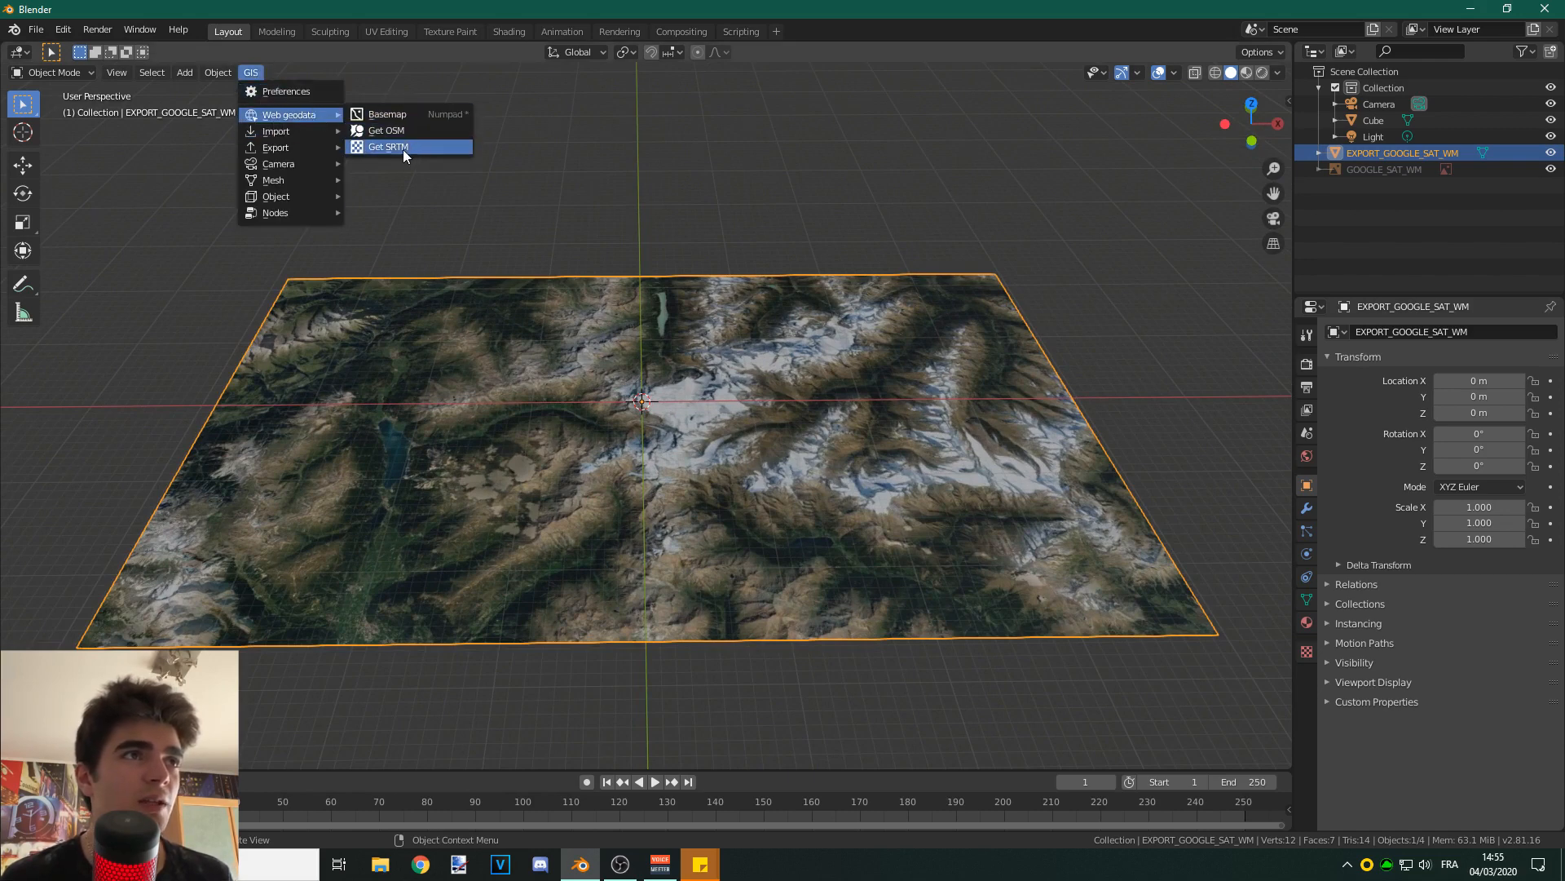
click(402, 148)
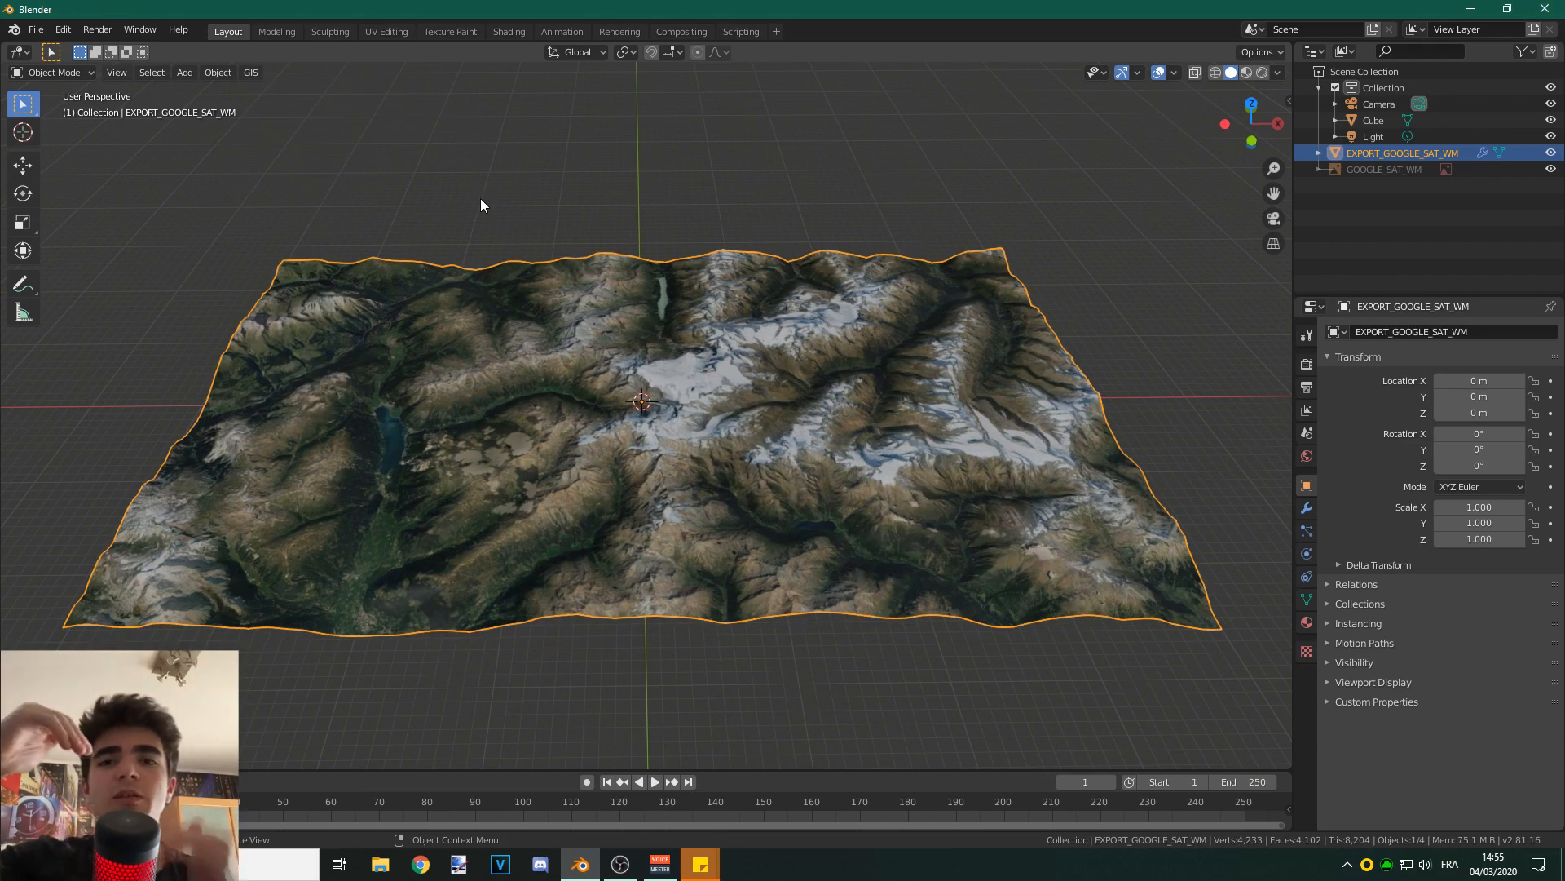
- Open the modifier settings of the terrain mesh
scroll(683, 483, up, 3)
middle_drag(658, 487, 734, 433)
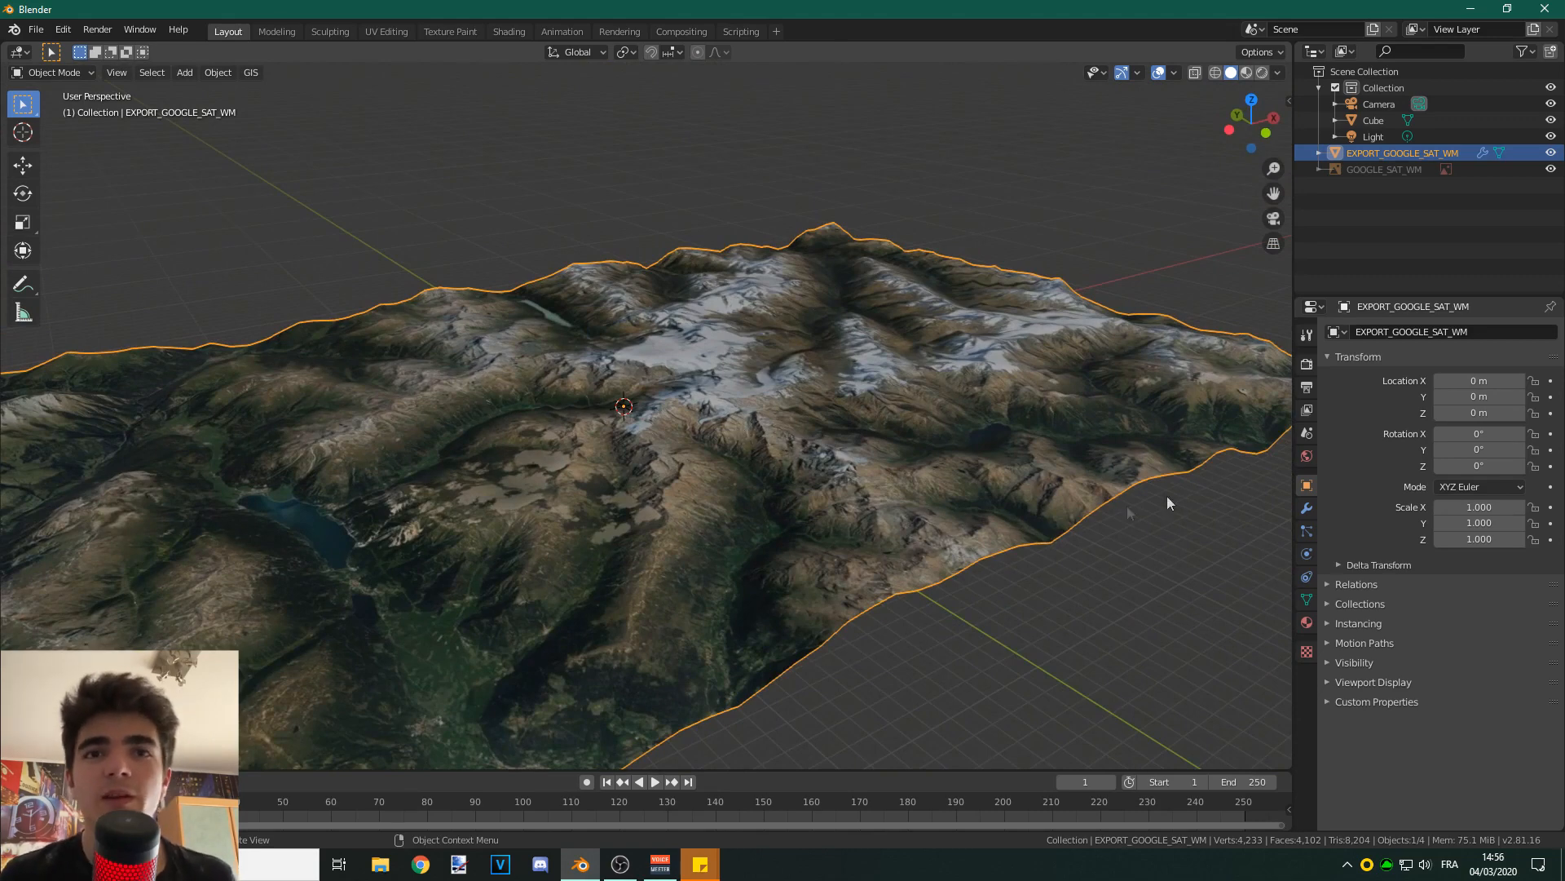
click(1306, 508)
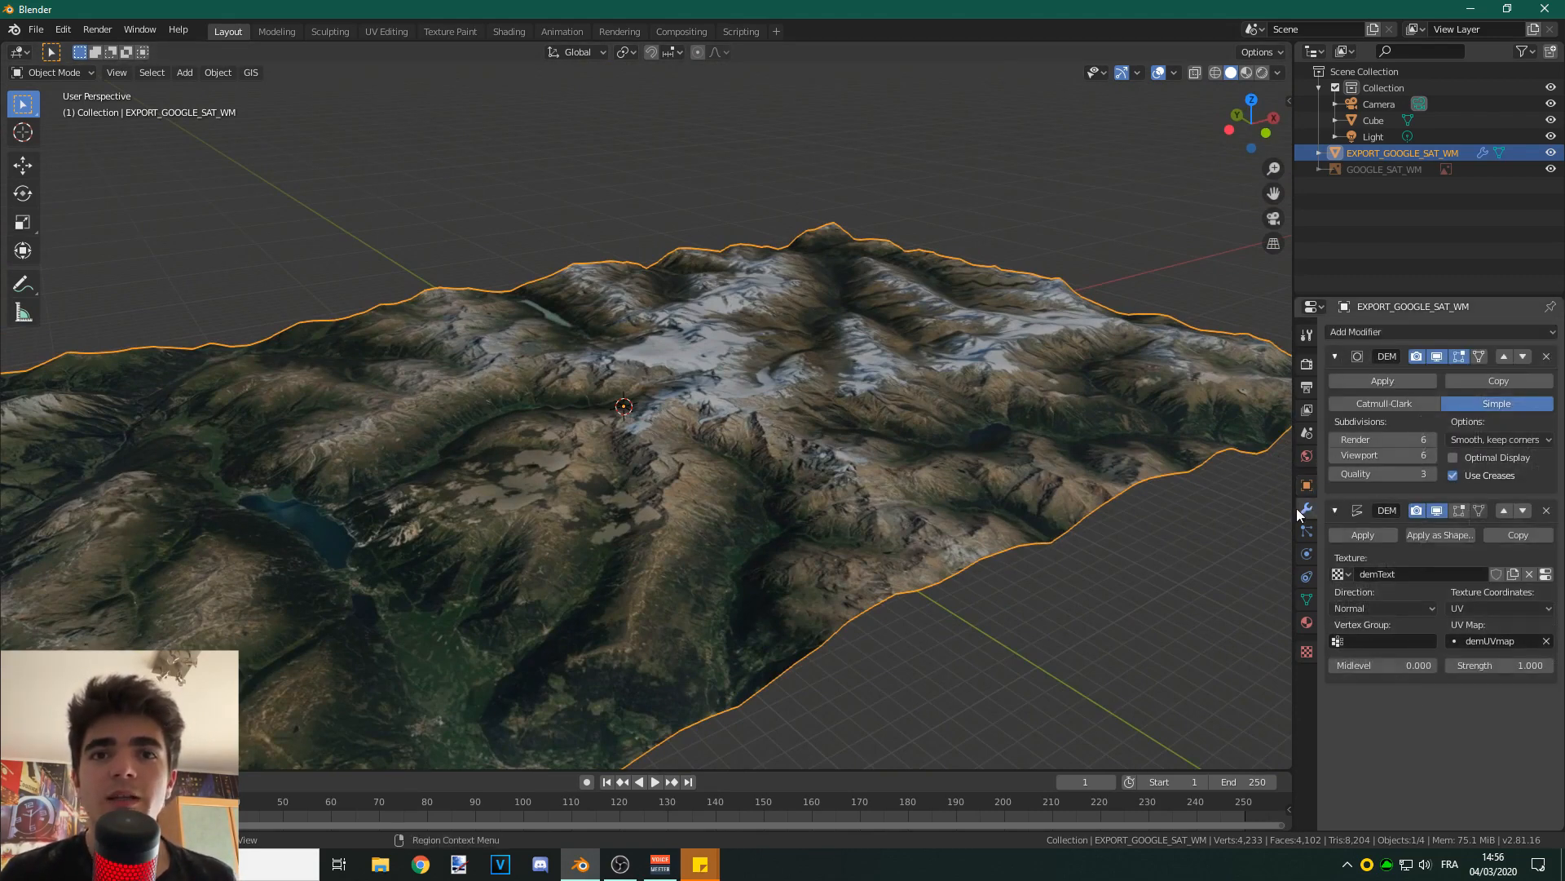
- Try a stronger relief with the DEM displacement modifier, inspect the terrain, and reset the strength to 1
mouse_move(1507, 668)
mouse_down()
mouse_move(1553, 668)
mouse_move(1513, 668)
mouse_move(1528, 668)
mouse_up()
middle_drag(912, 521, 1155, 551)
scroll(843, 500, down, 4)
middle_drag(843, 500, 988, 483)
scroll(837, 471, up, 4)
middle_drag(836, 471, 938, 481)
drag(1479, 671, 1470, 671)
click(1479, 671)
text(1)
key(Return)
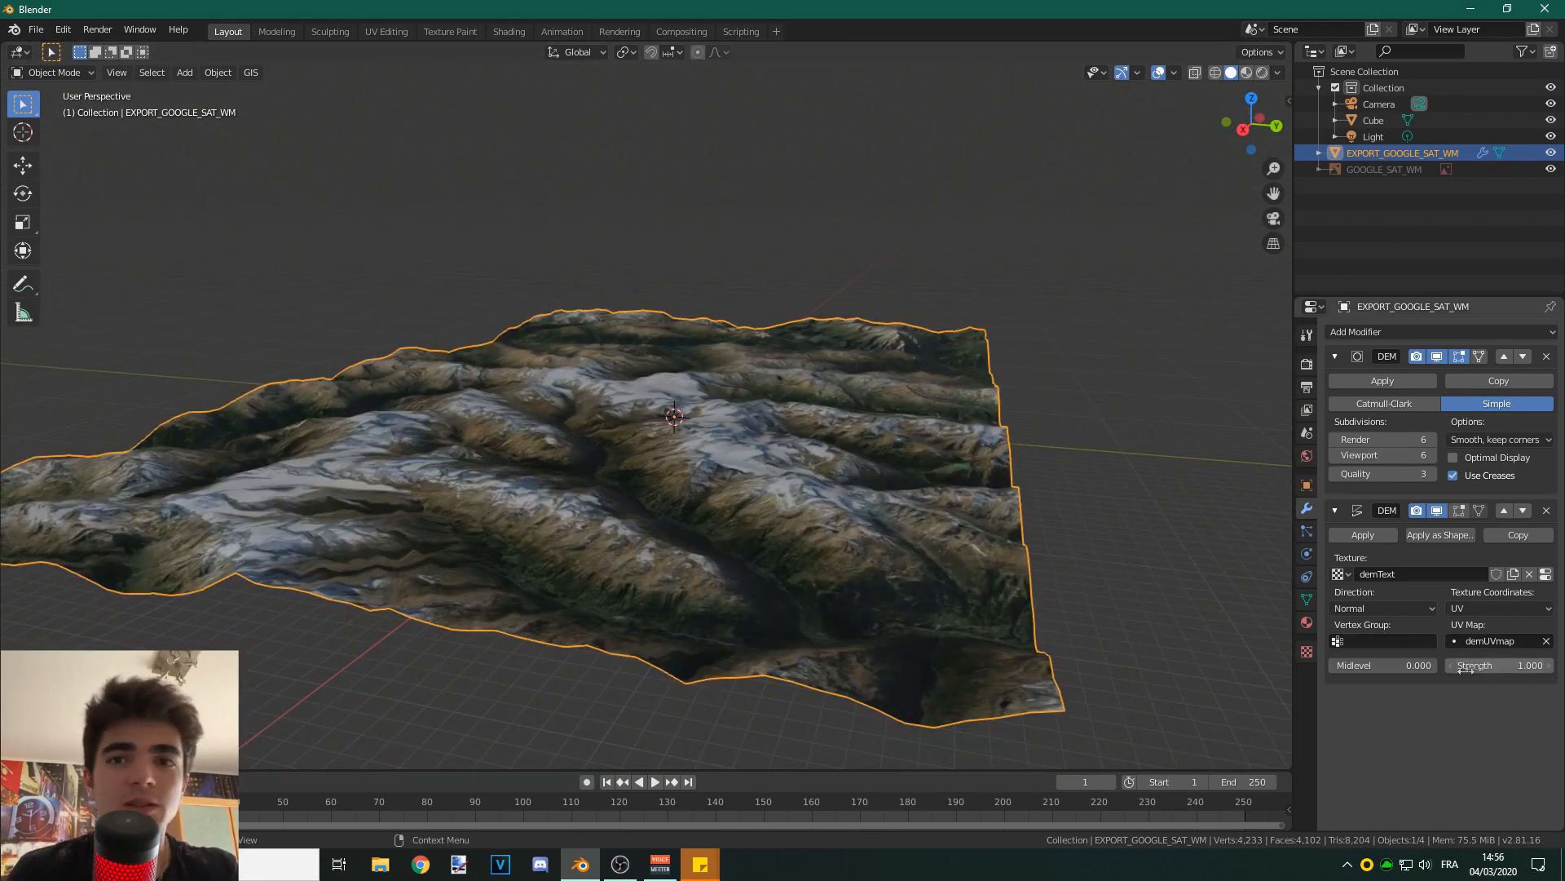
- Set the DEM displacement modifier's strength to 2.3 to exaggerate the terrain relief
drag(1498, 665, 1538, 666)
middle_drag(827, 401, 562, 418)
scroll(561, 419, up, 4)
scroll(722, 438, down, 6)
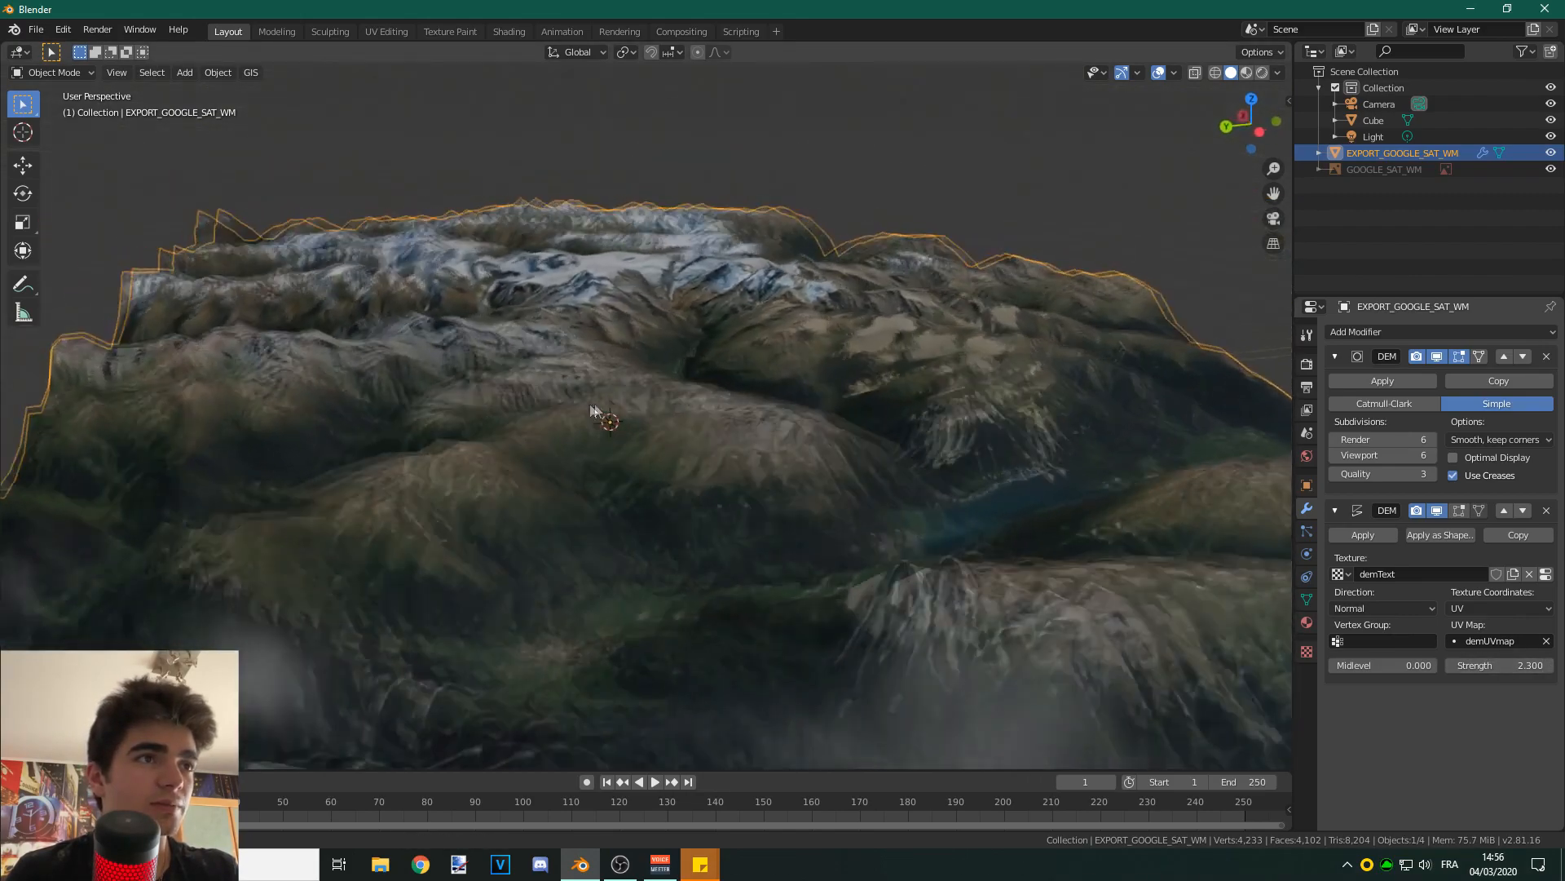
- Apply both DEM modifiers, subdivision and displacement, to the terrain mesh
middle_drag(729, 389, 563, 448)
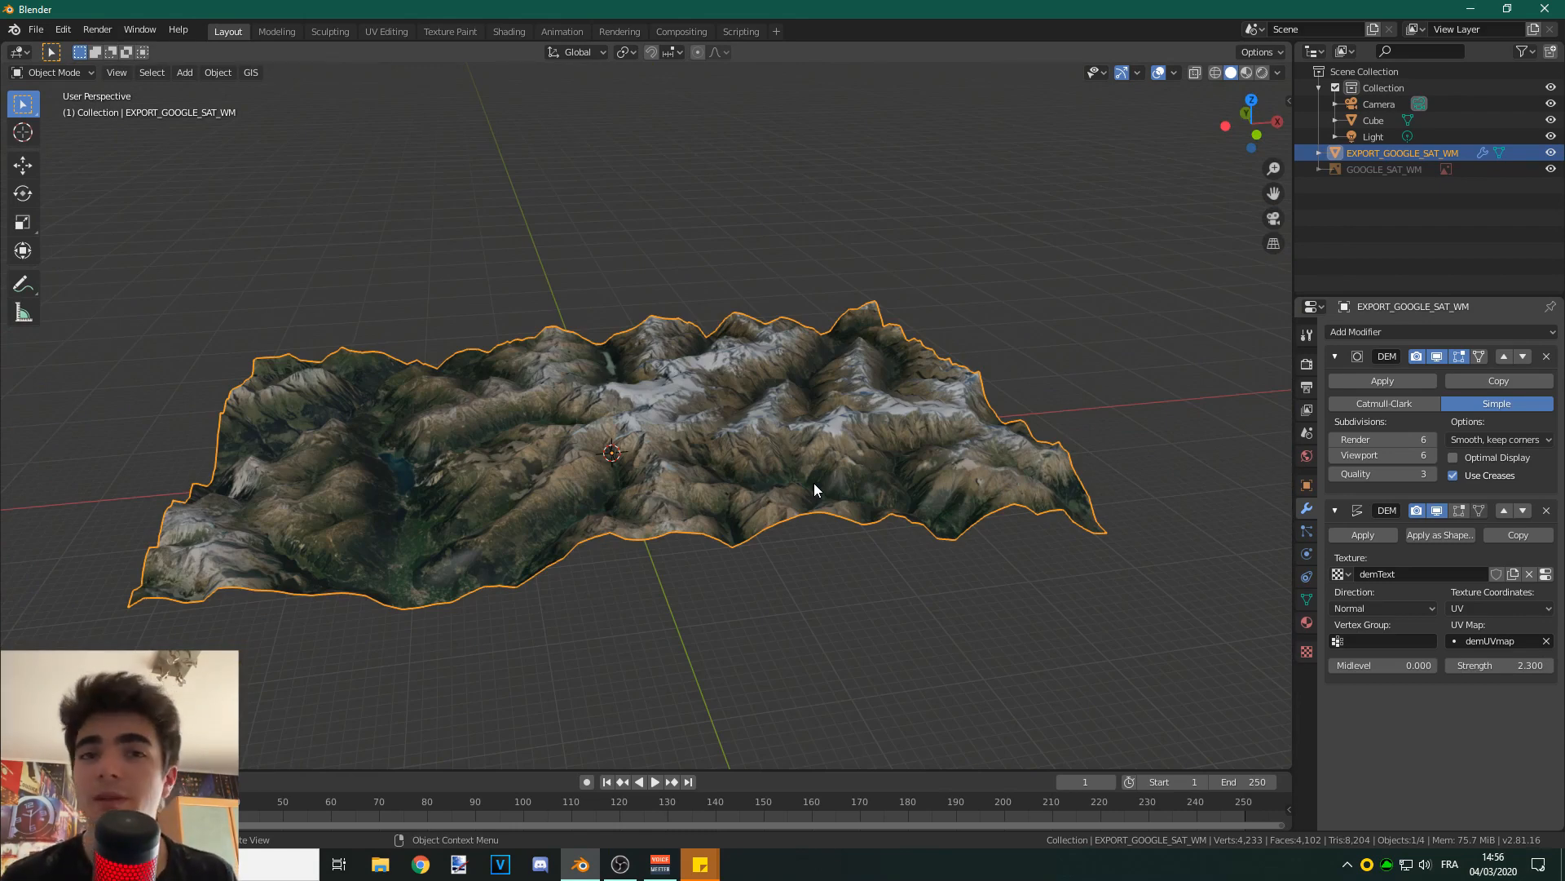
scroll(815, 514, down, 3)
middle_drag(814, 542, 682, 500)
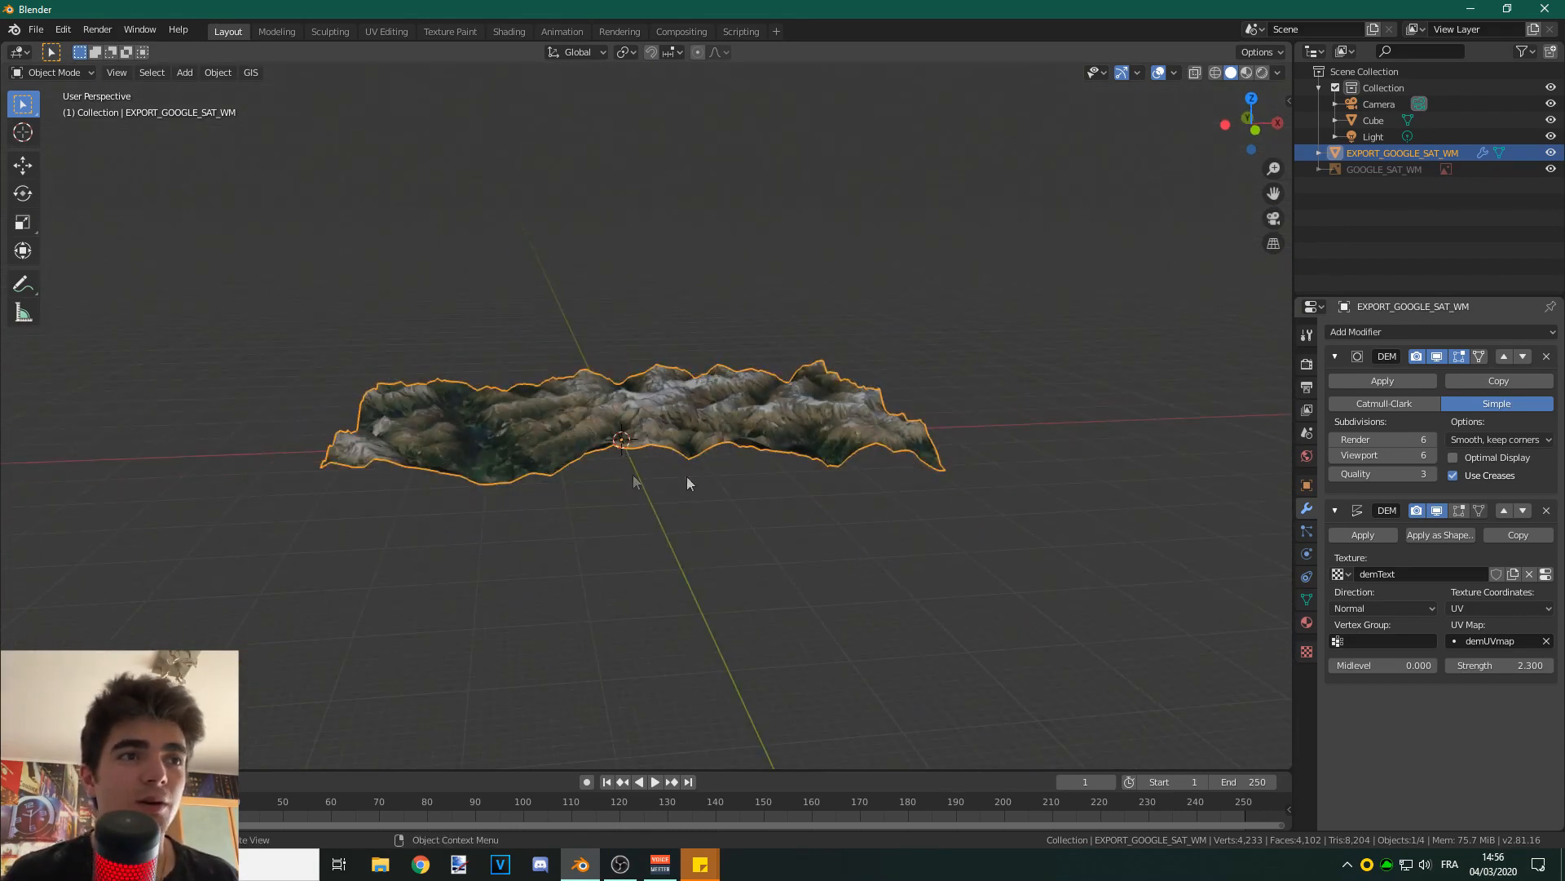
middle_drag(880, 309, 643, 362)
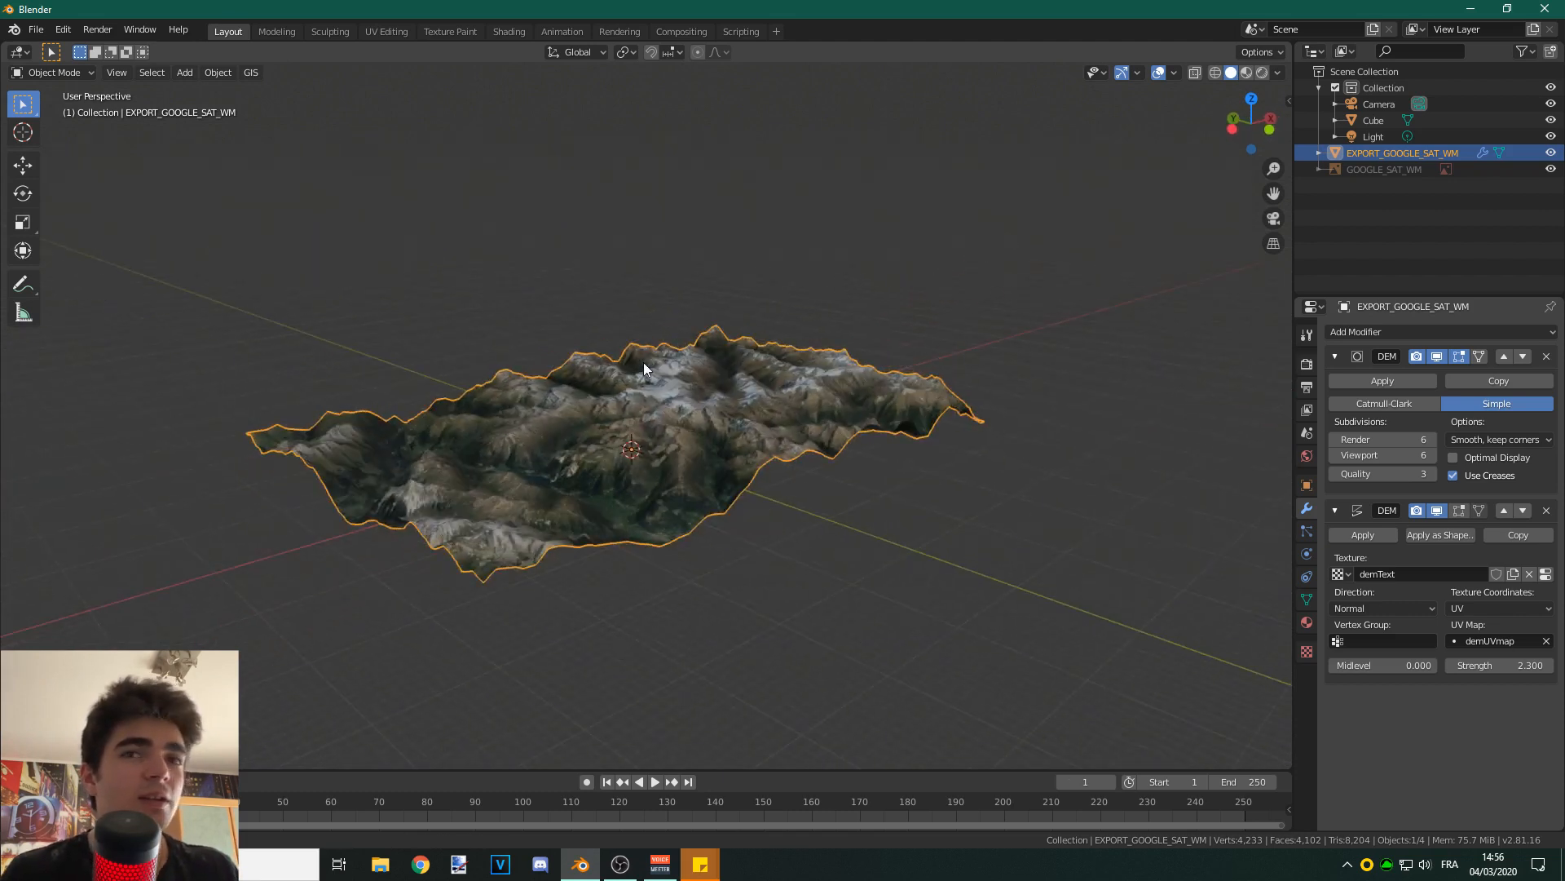
click(1379, 380)
click(1371, 381)
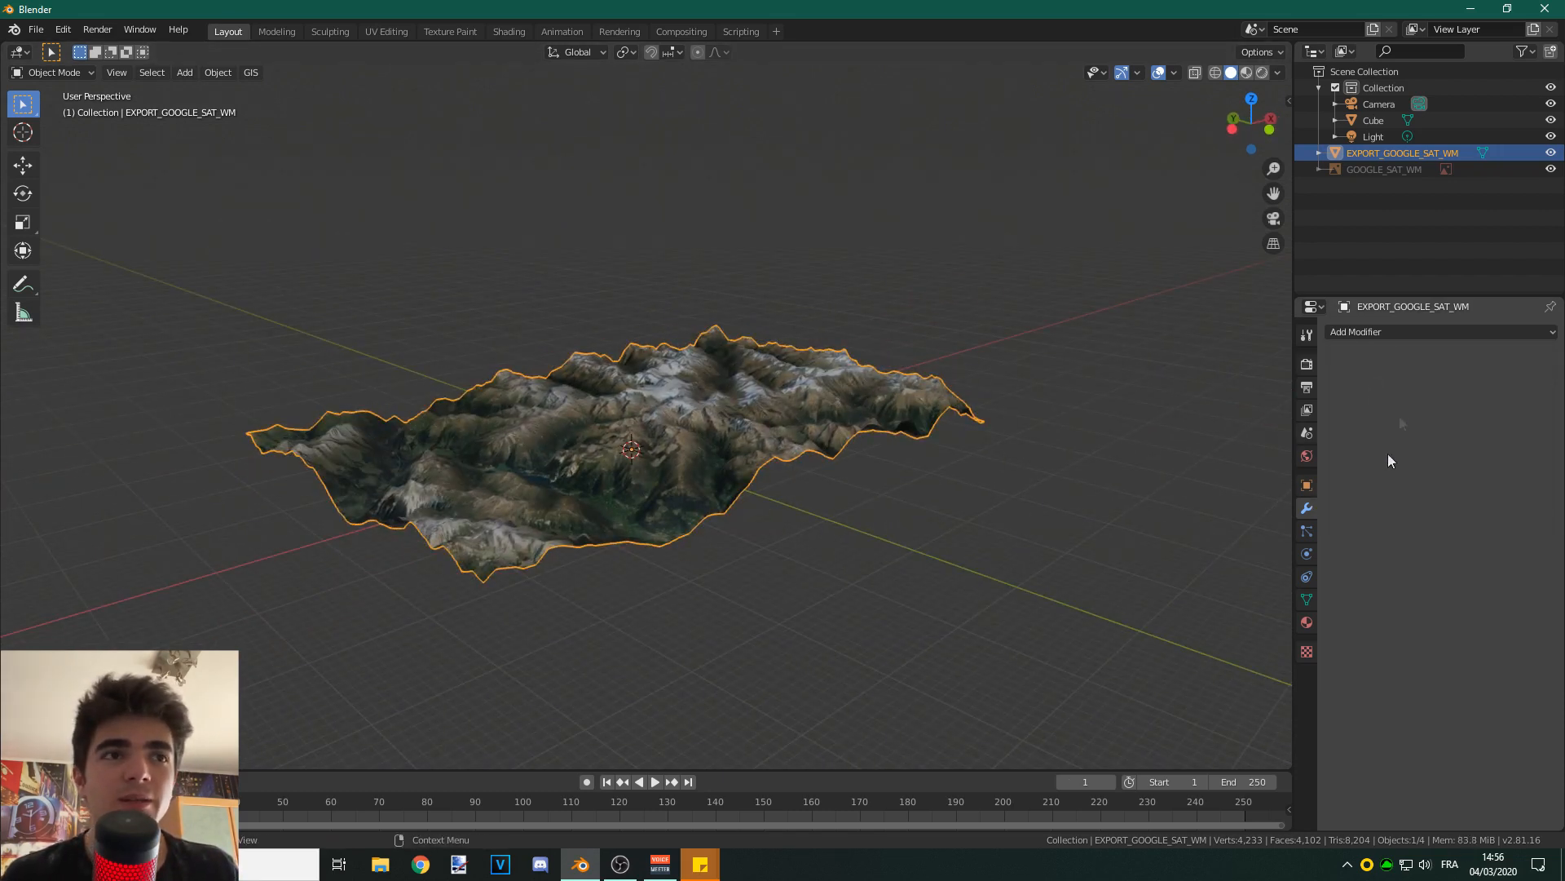
- Enter Edit Mode on the terrain and select the whole edge loop along one long outer border
click(51, 72)
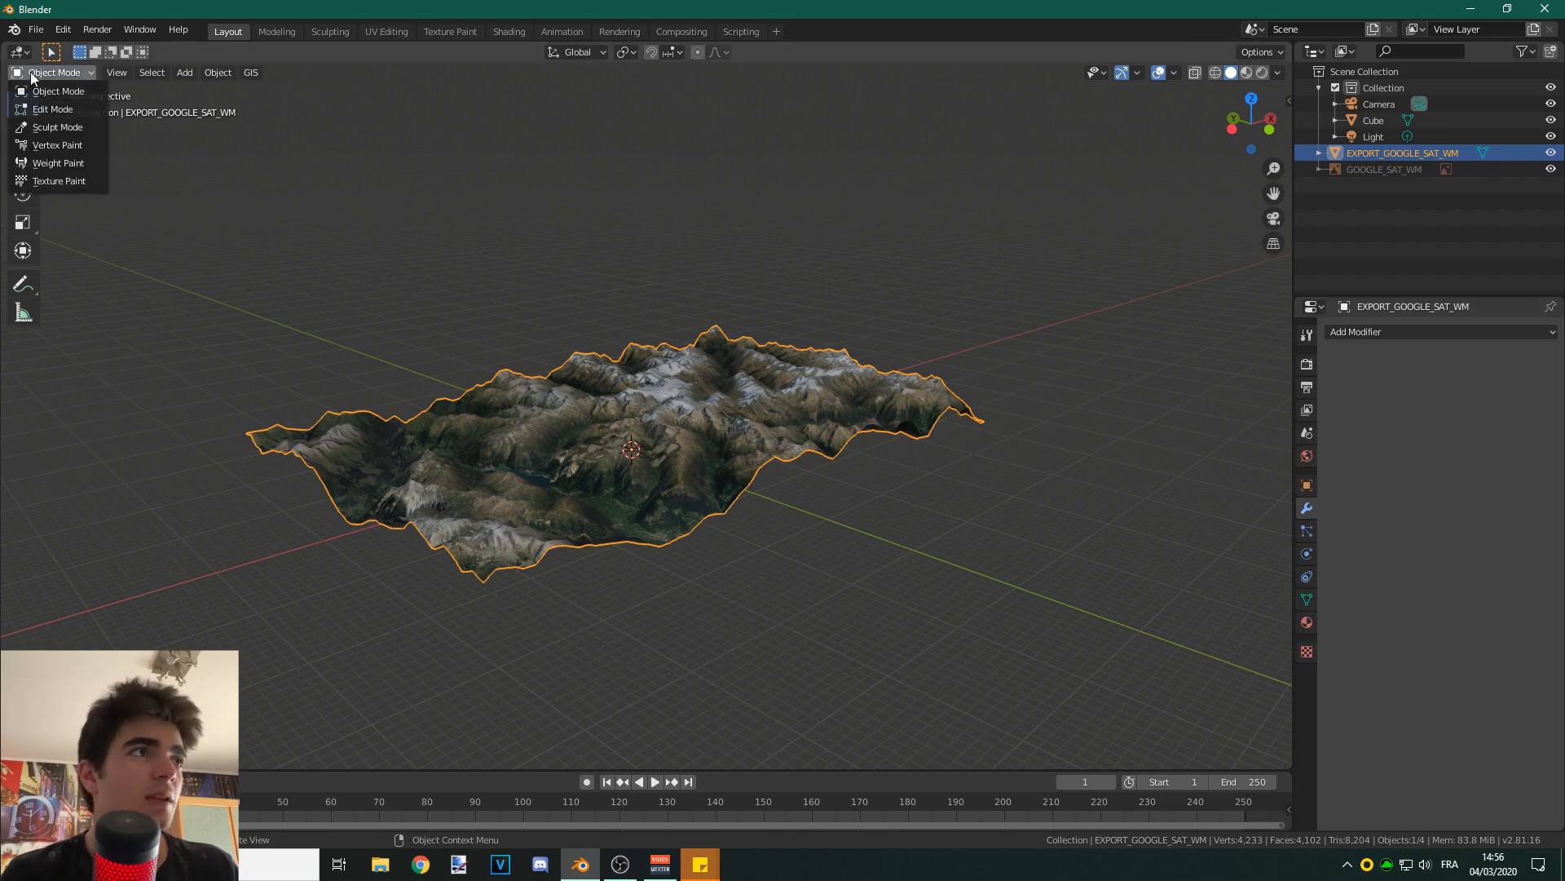
click(81, 112)
scroll(804, 357, up, 3)
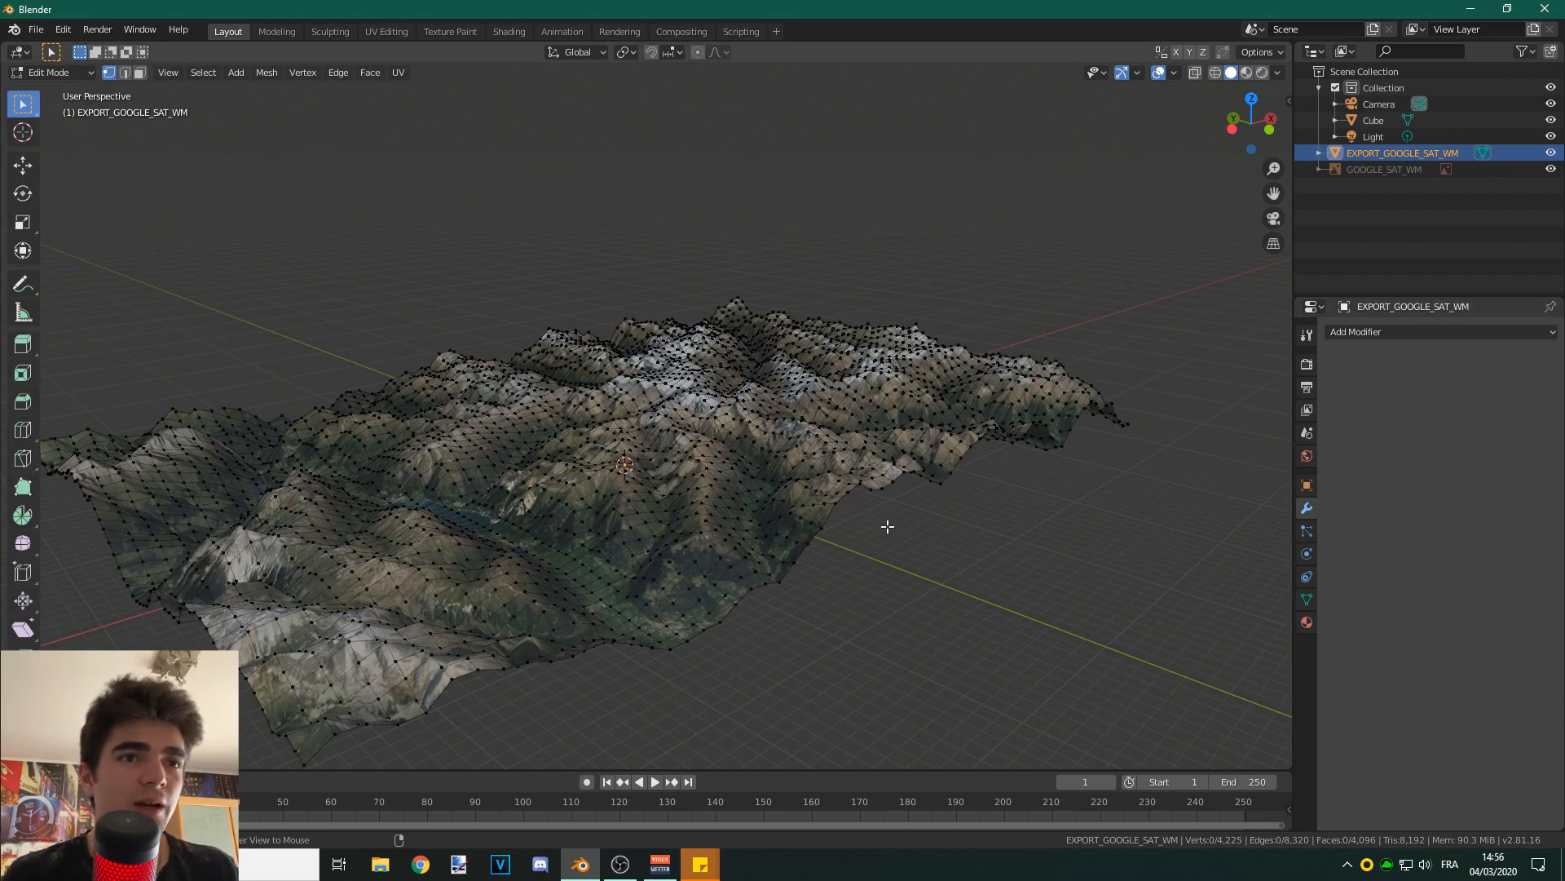
alt+click(830, 512)
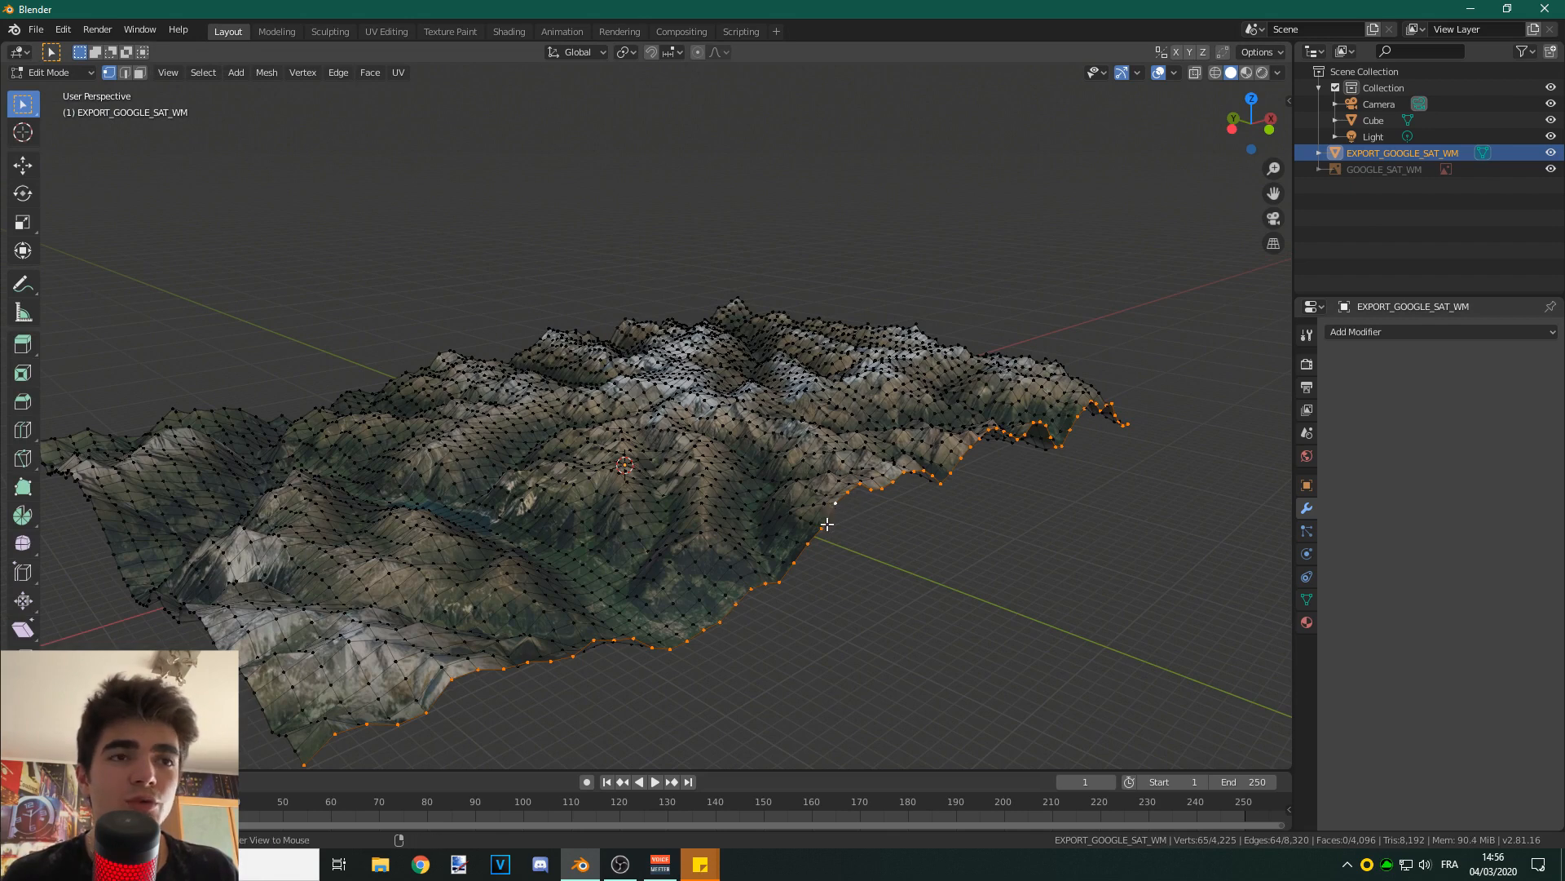
- Add the edge loops of the other three outer borders to the selection so the terrain's full perimeter is selected
scroll(889, 417, down, 2)
middle_drag(384, 546, 528, 551)
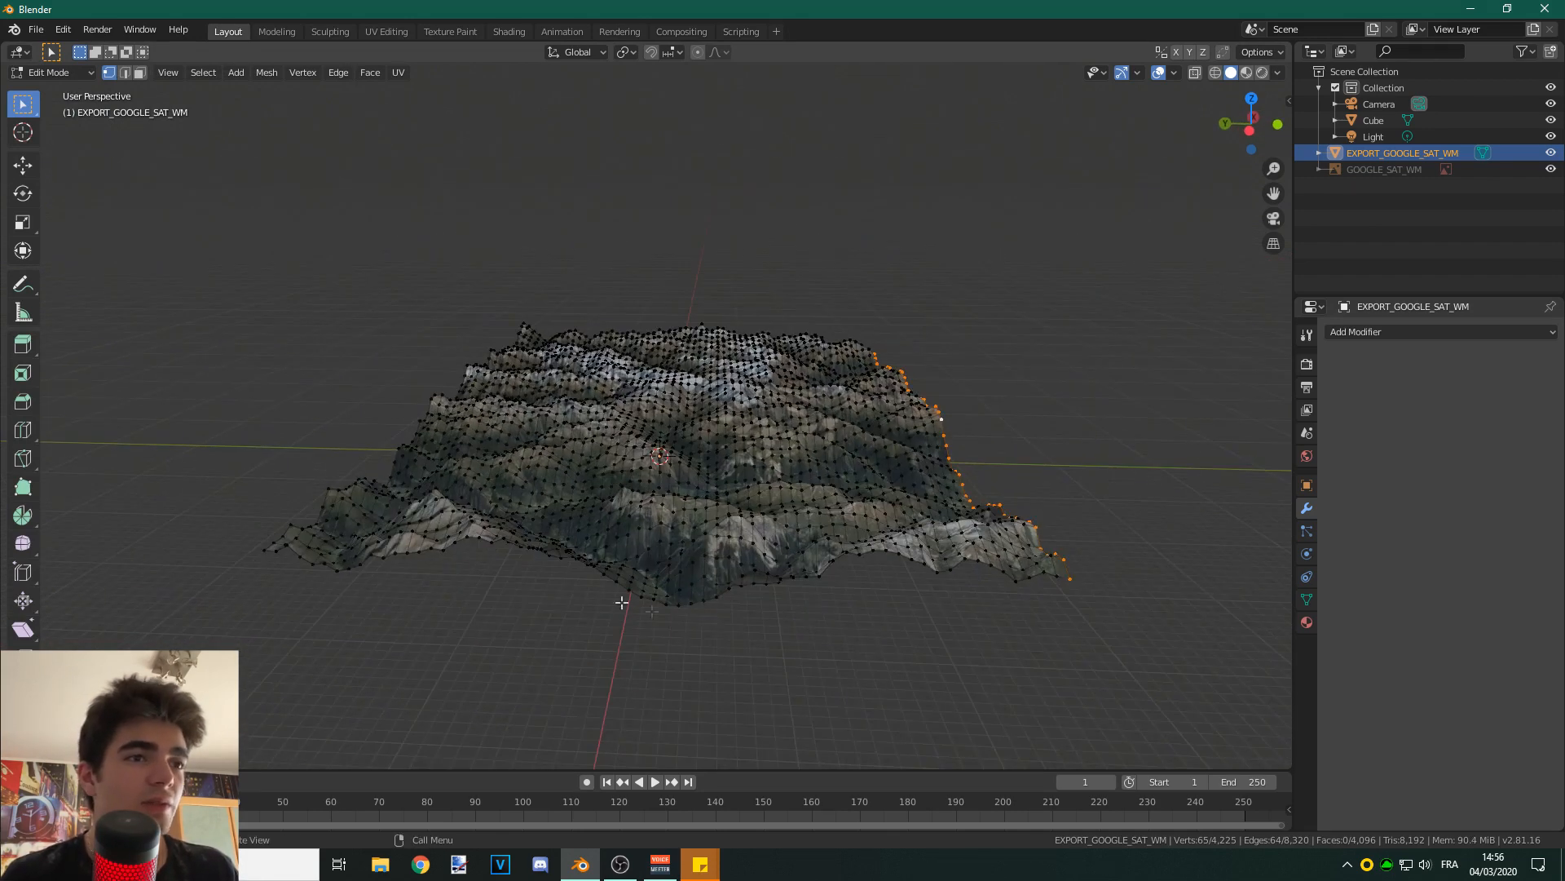
alt+shift+click(880, 552)
middle_drag(881, 552, 579, 472)
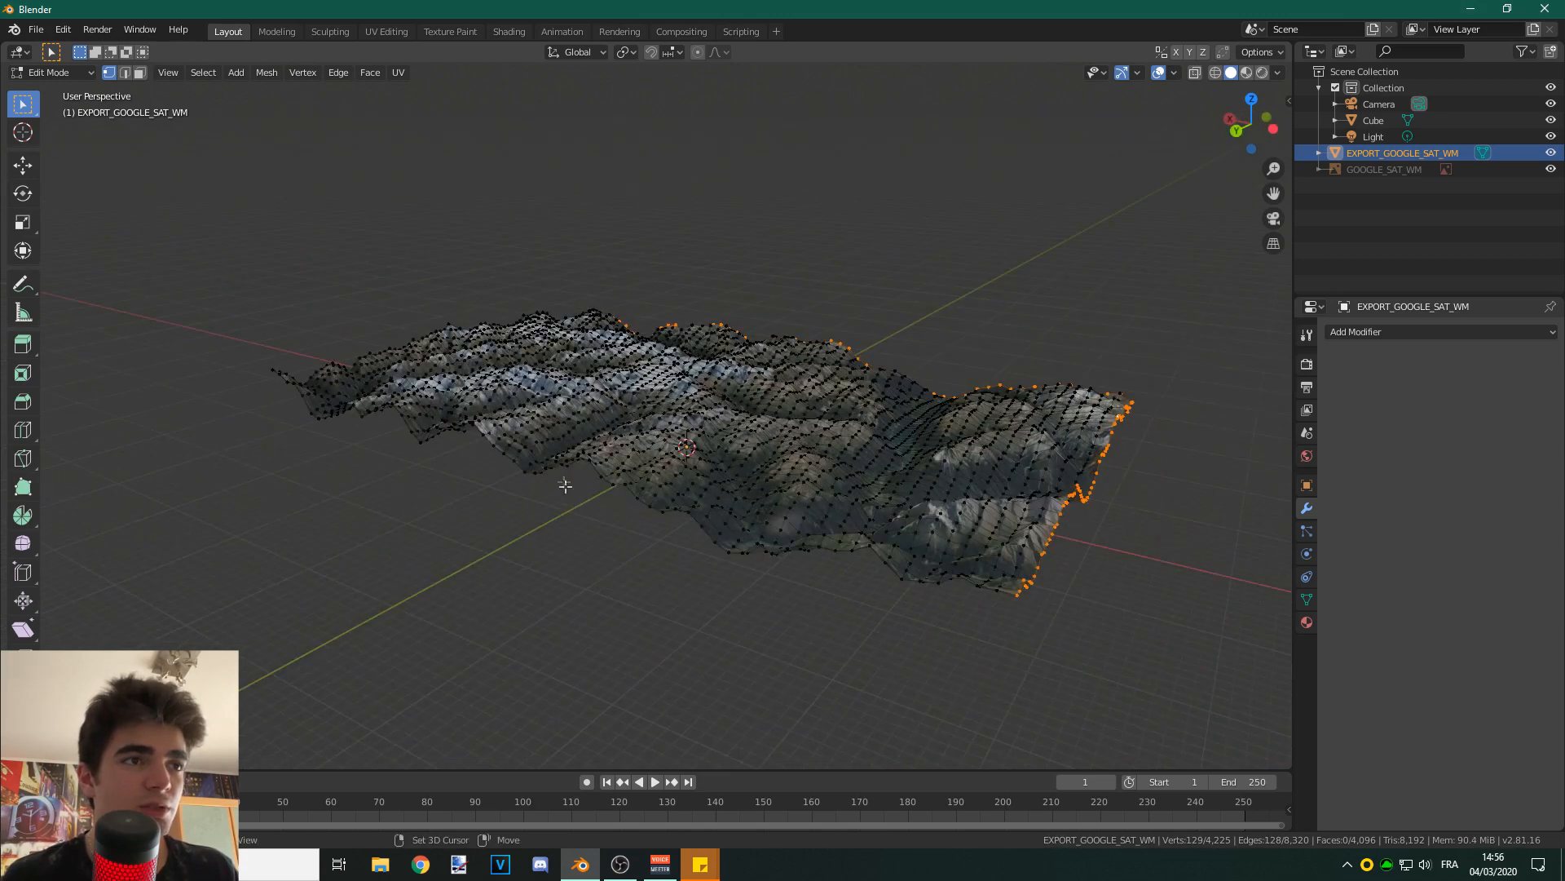
alt+shift+click(612, 482)
middle_drag(381, 468, 585, 482)
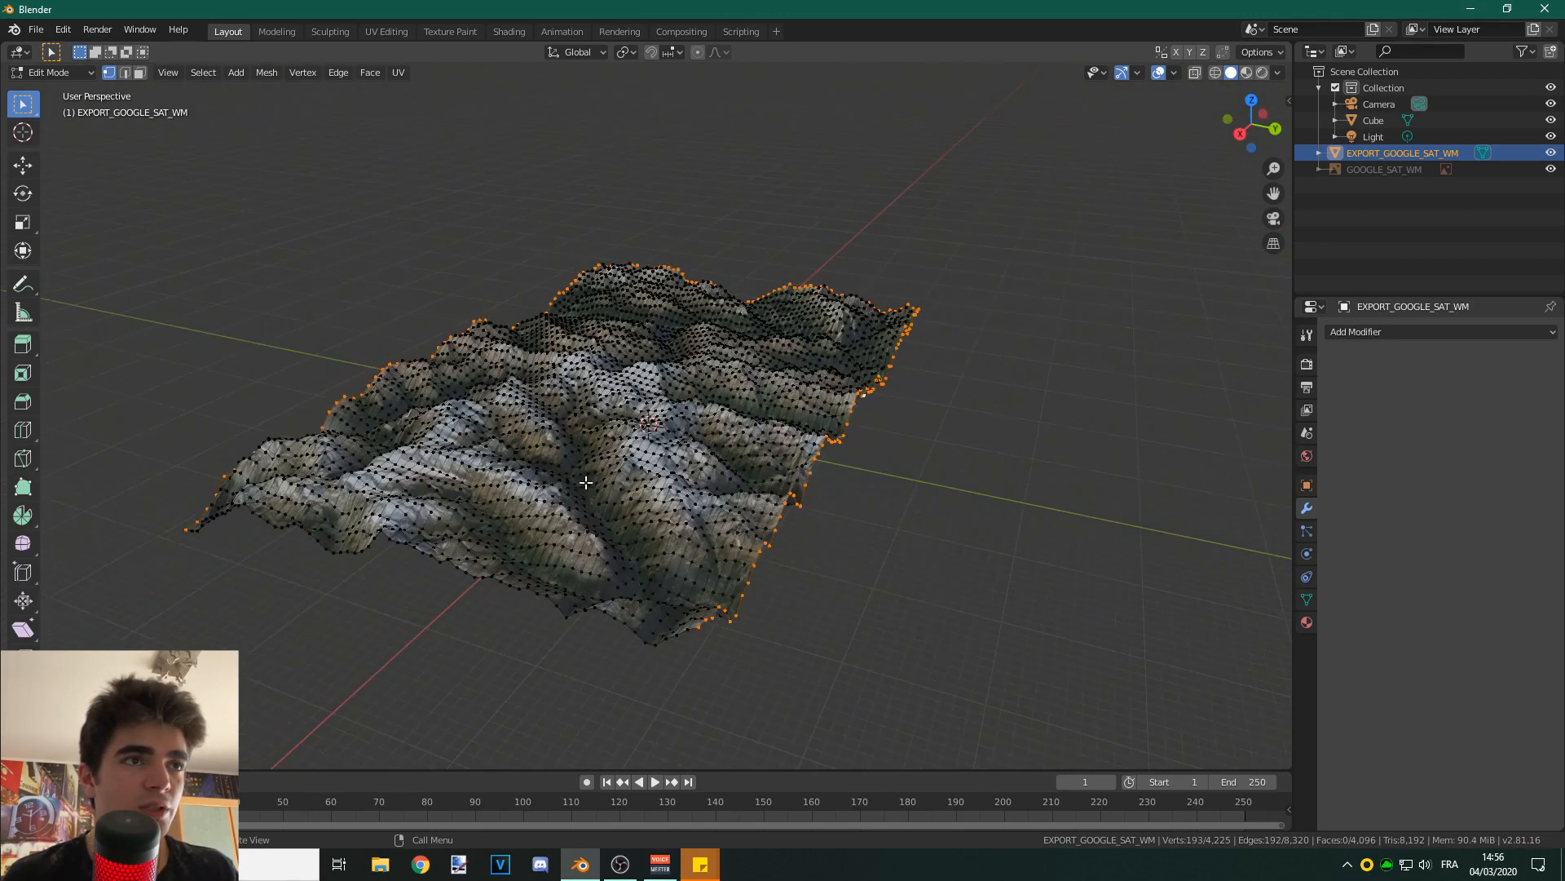
alt+shift+click(385, 534)
middle_drag(386, 534, 609, 473)
- In front orthographic view, extrude the selected perimeter straight down along the Z axis to form side walls beneath the terrain
scroll(543, 499, down, 2)
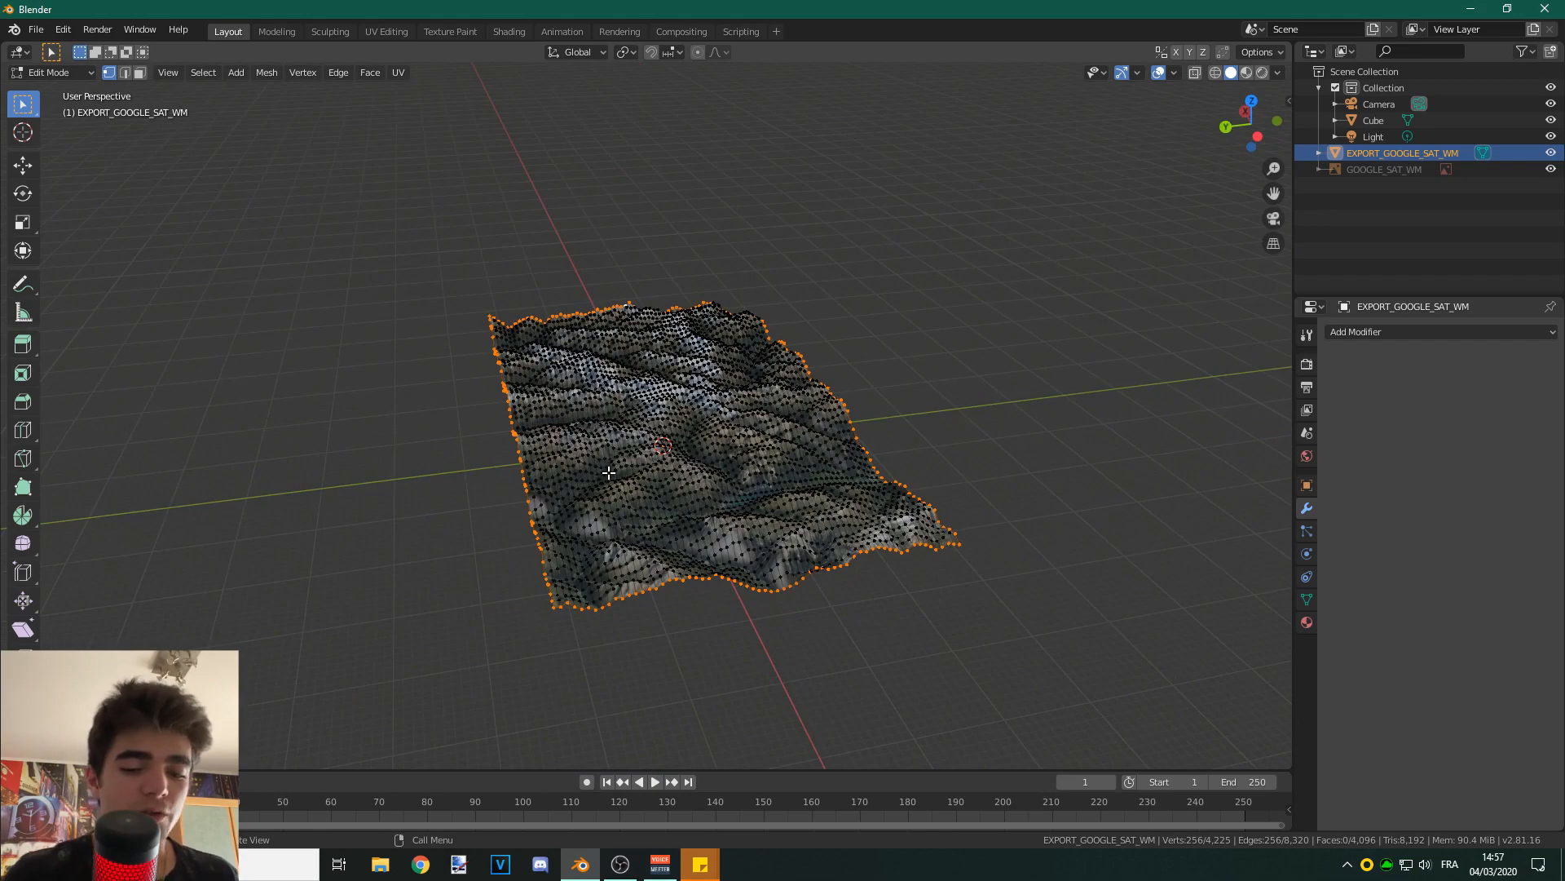
key(KP_1)
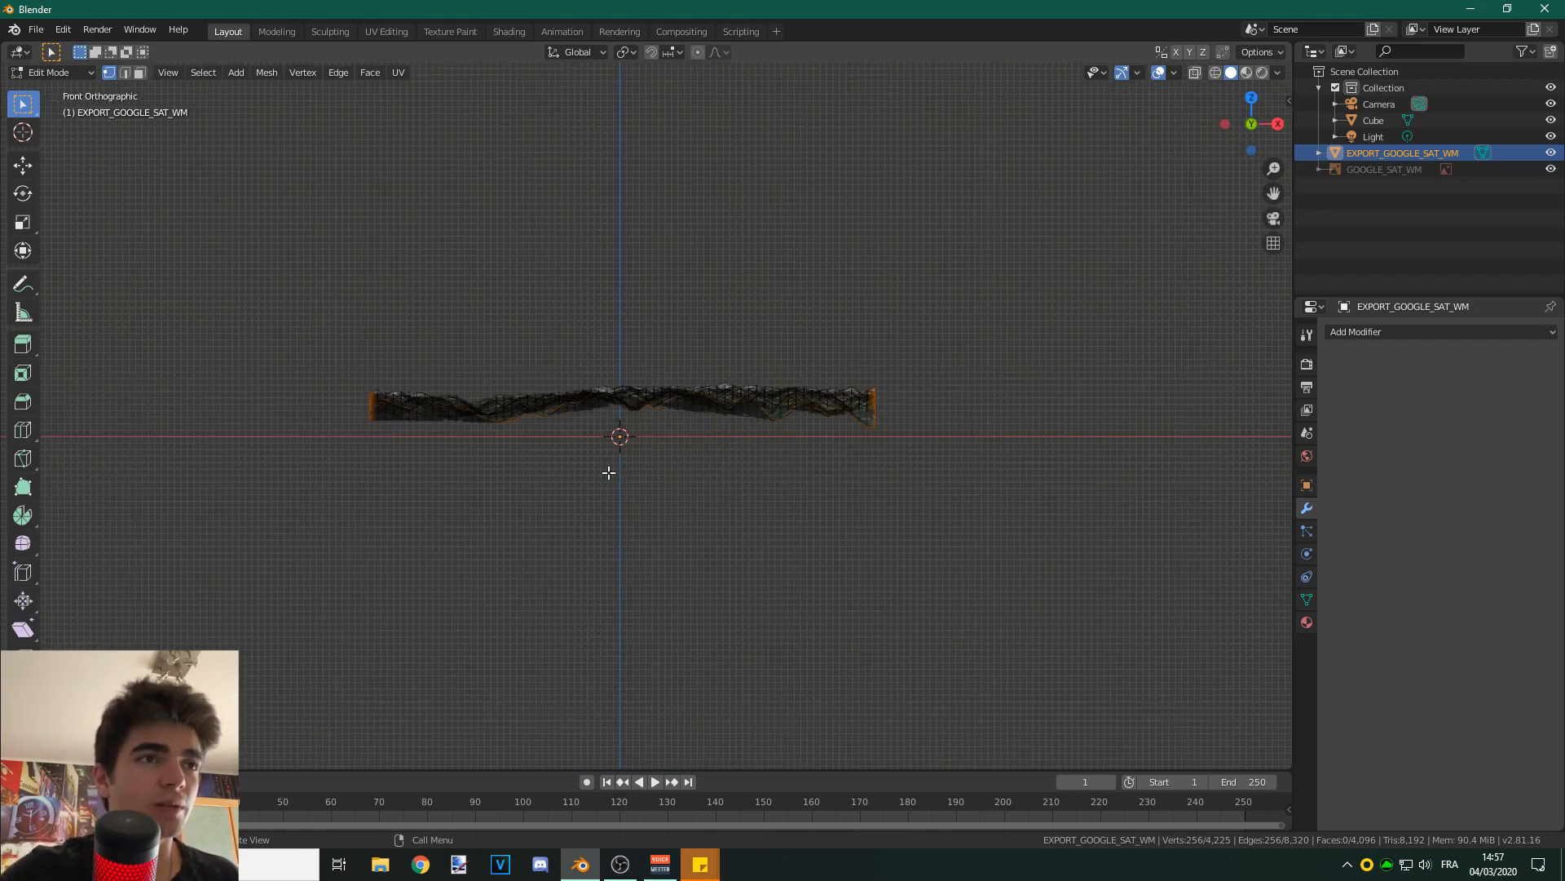
scroll(642, 413, up, 4)
middle_drag(643, 412, 614, 461)
key(KP_1)
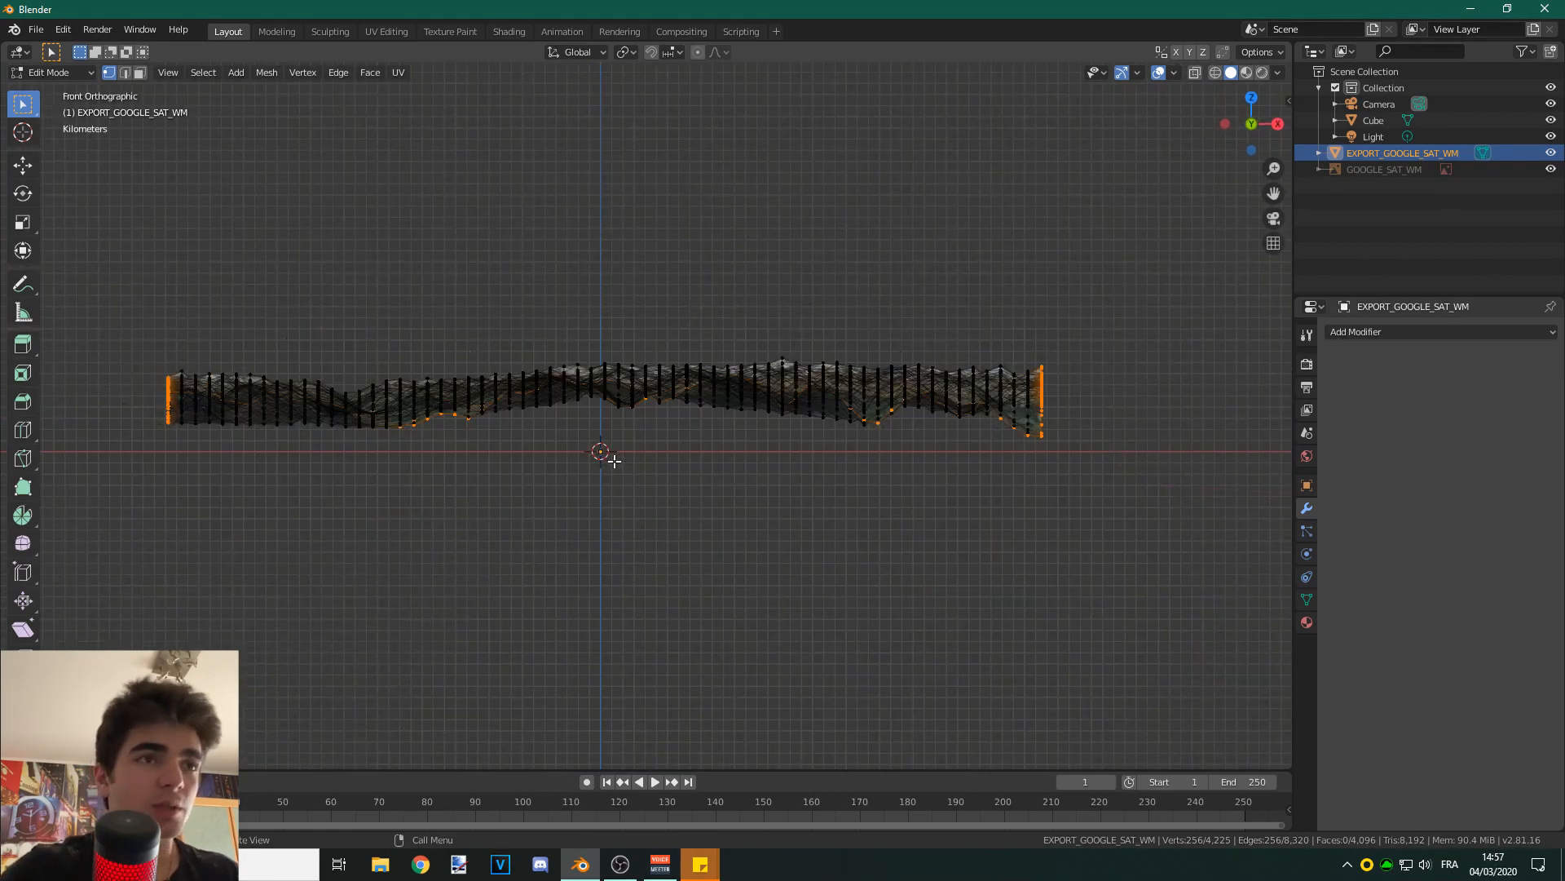
key(e)
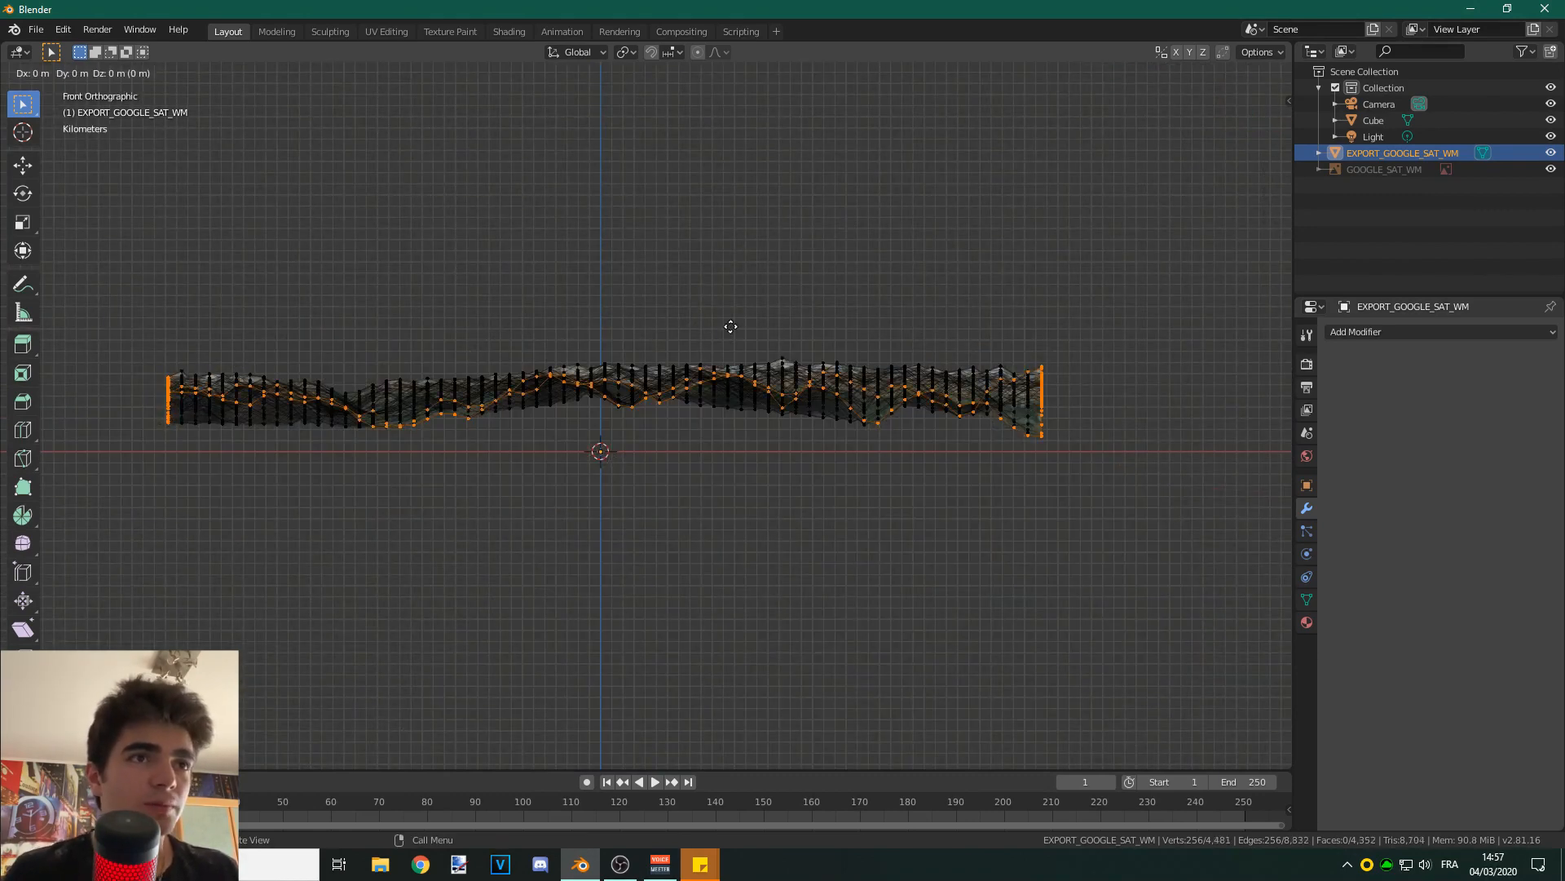
key(z)
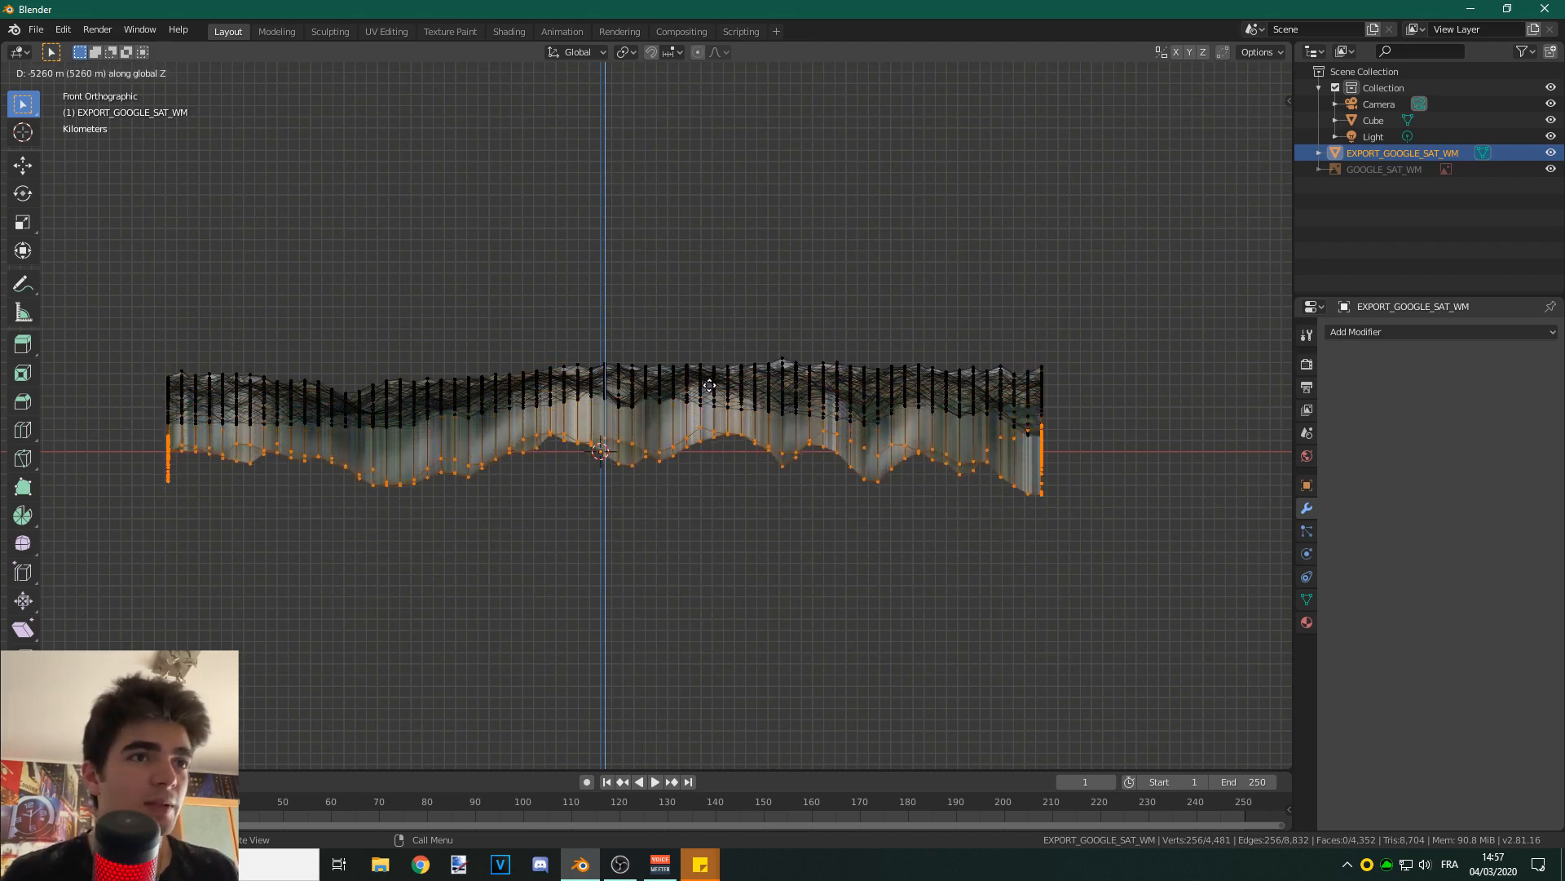
click(702, 402)
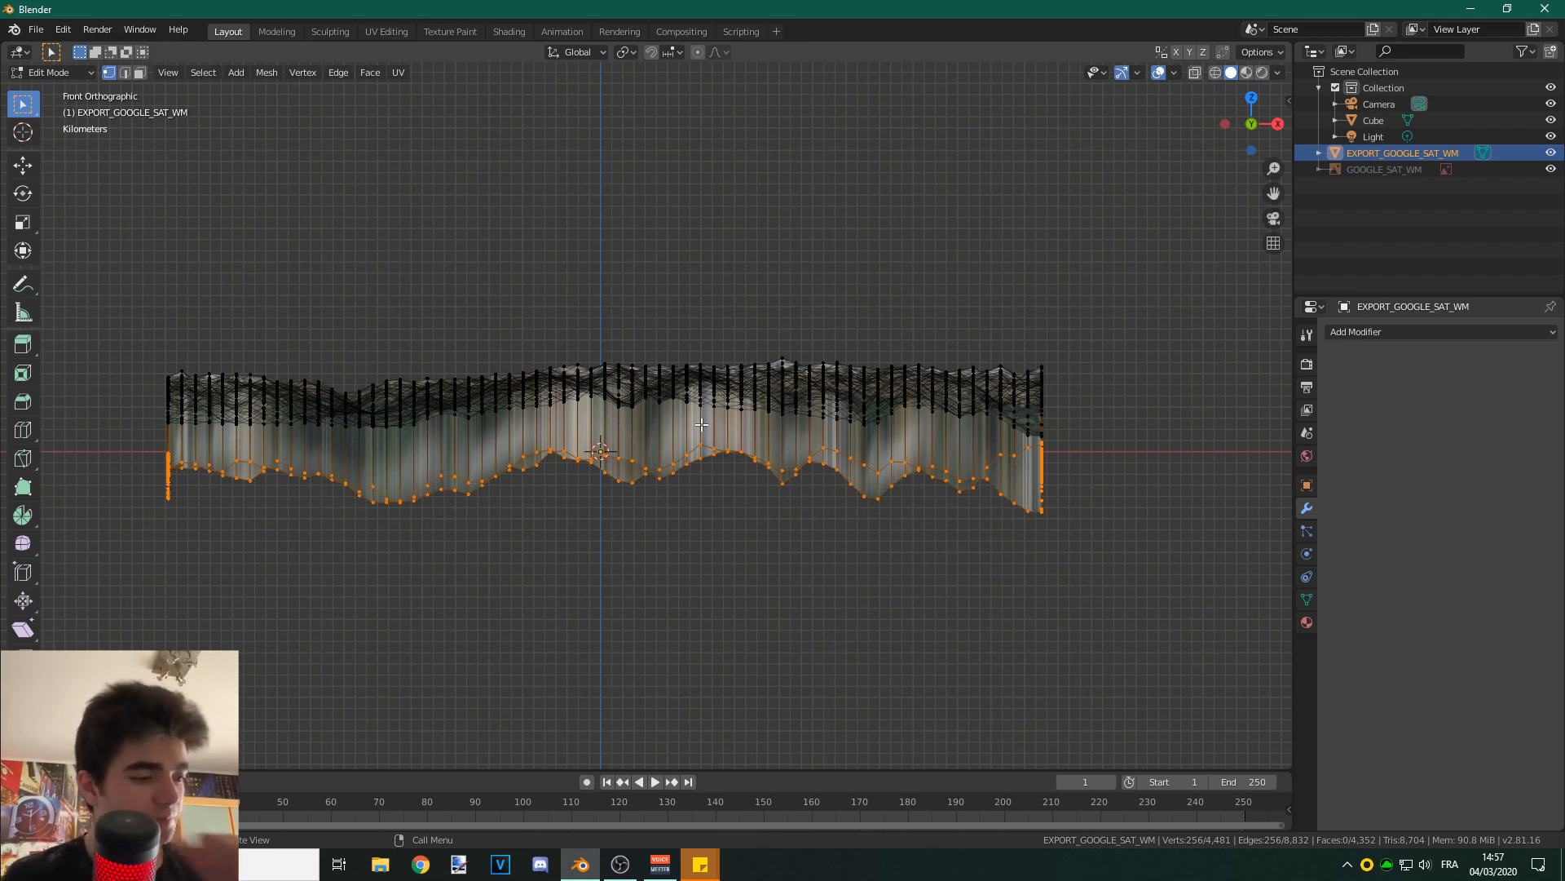
- Flatten the extruded bottom edge by scaling it to 0 along the Z axis
key(s)
key(z)
key(0)
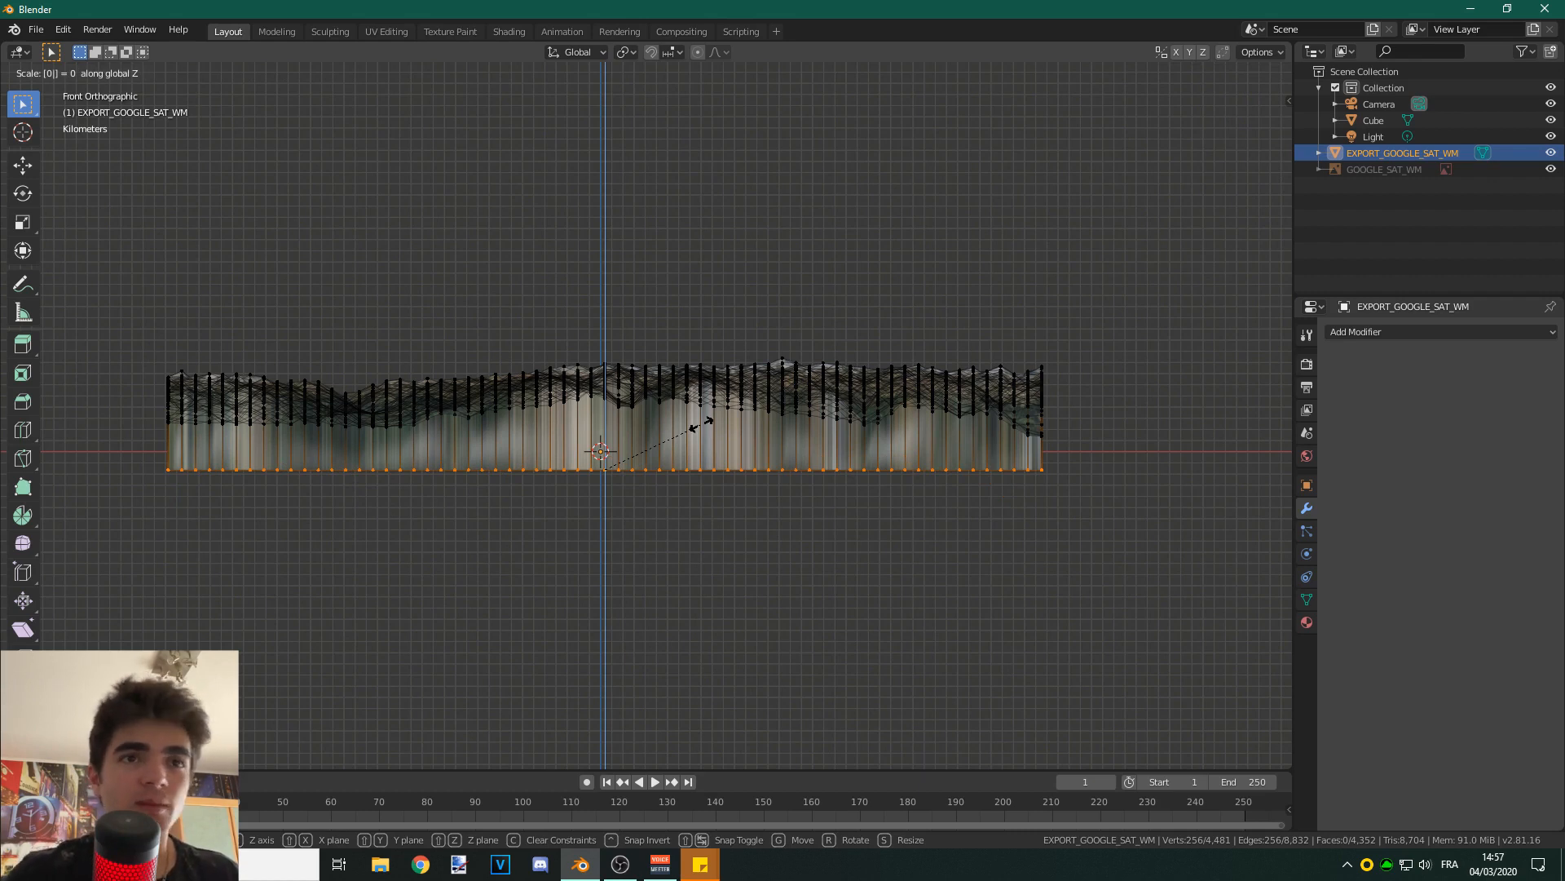
key(Return)
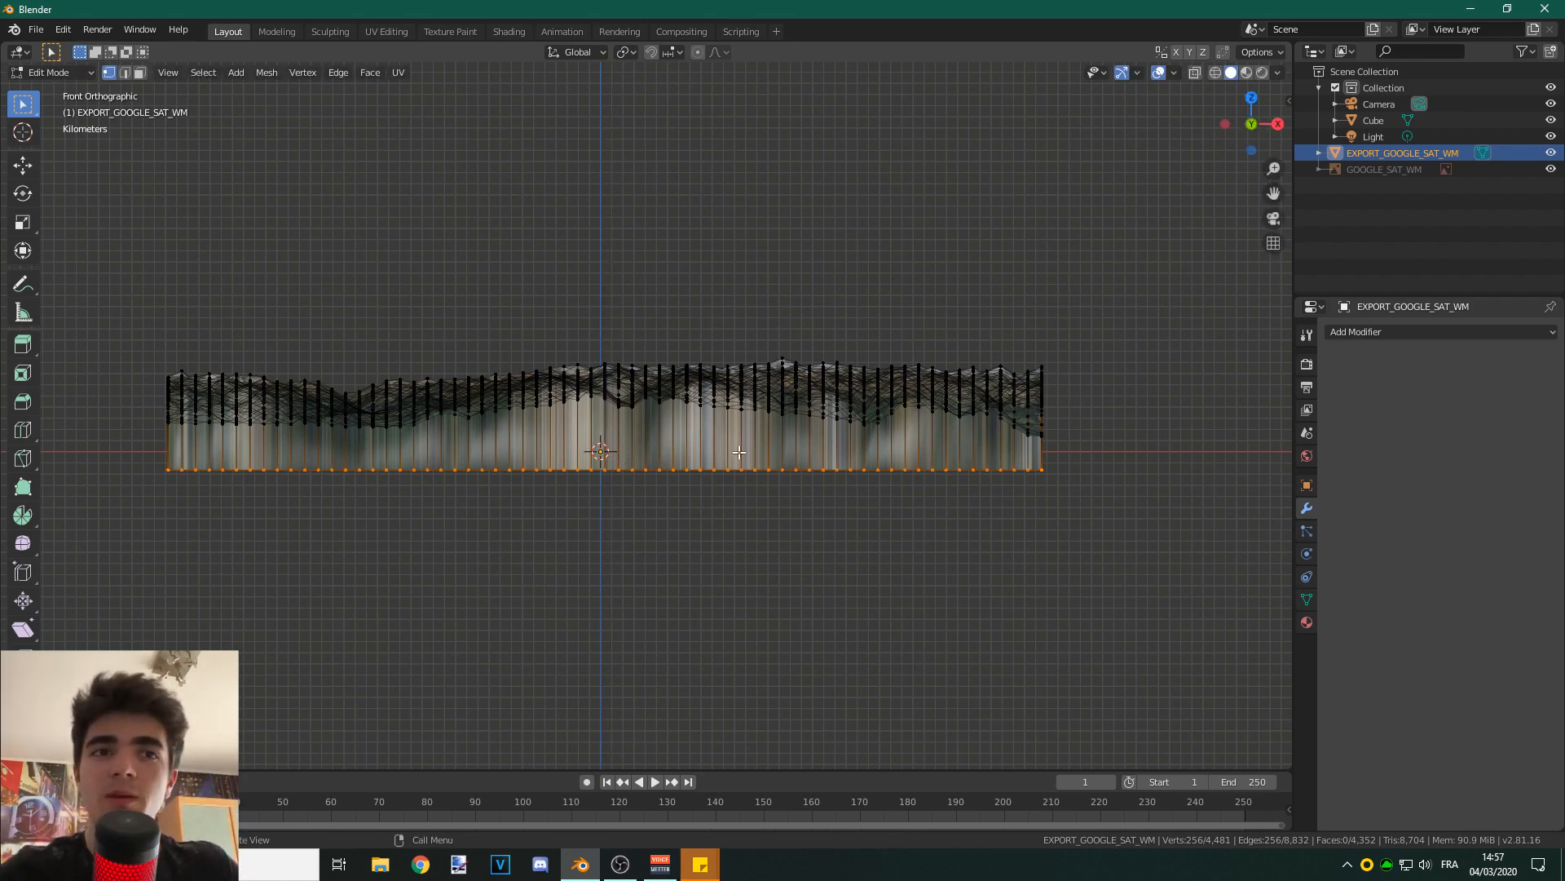
- Return to Object Mode and inspect the terrain block with its side walls
mouse_move(739, 452)
middle_down()
mouse_move(807, 450)
mouse_move(740, 462)
middle_up()
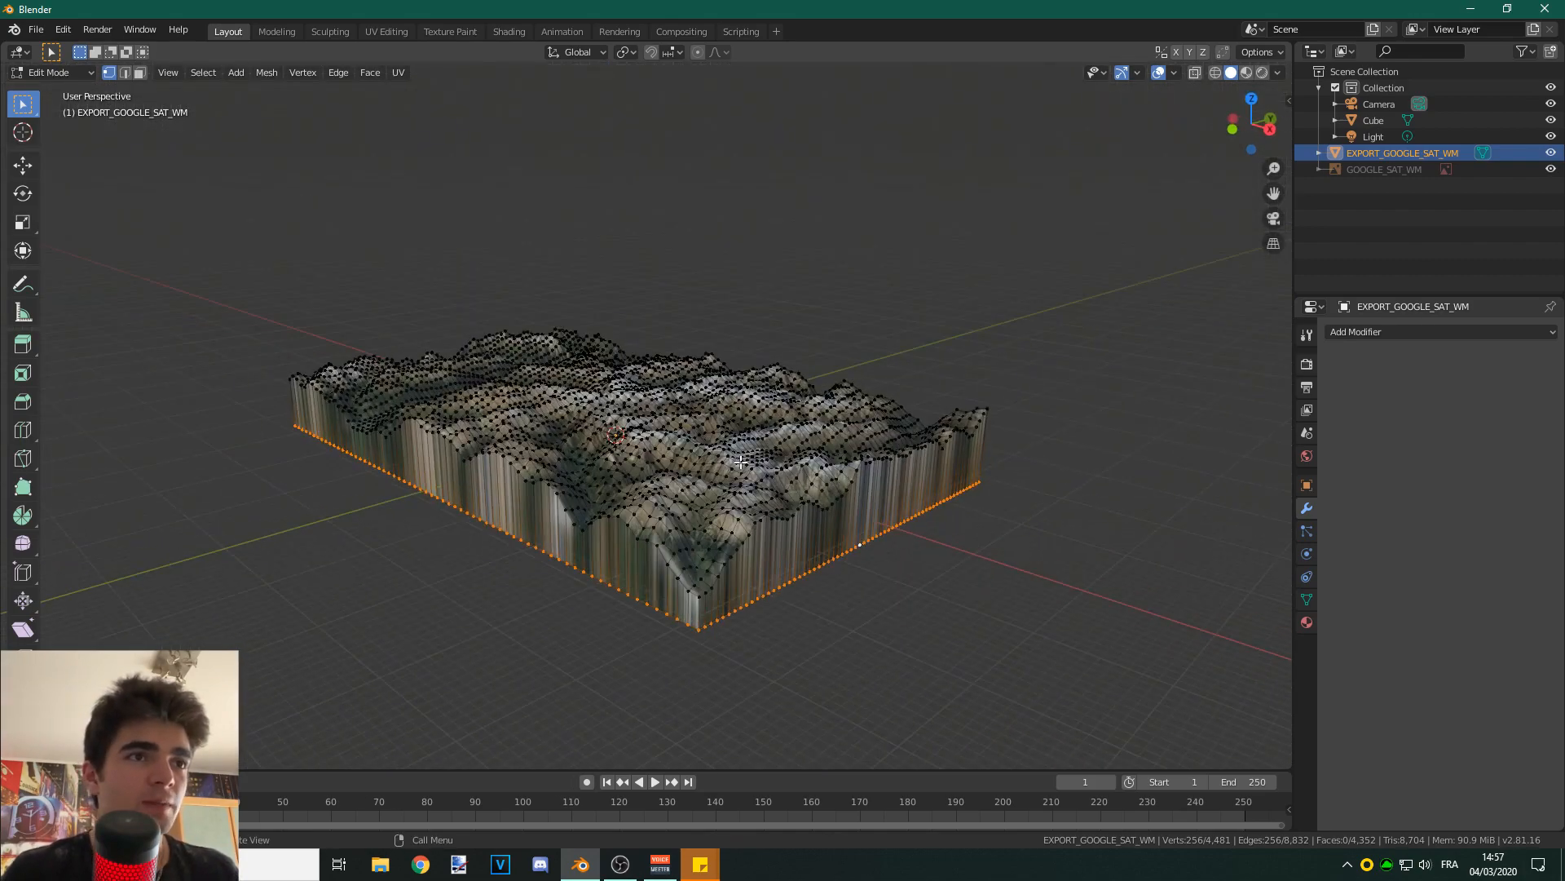
click(53, 71)
click(37, 88)
scroll(702, 403, up, 5)
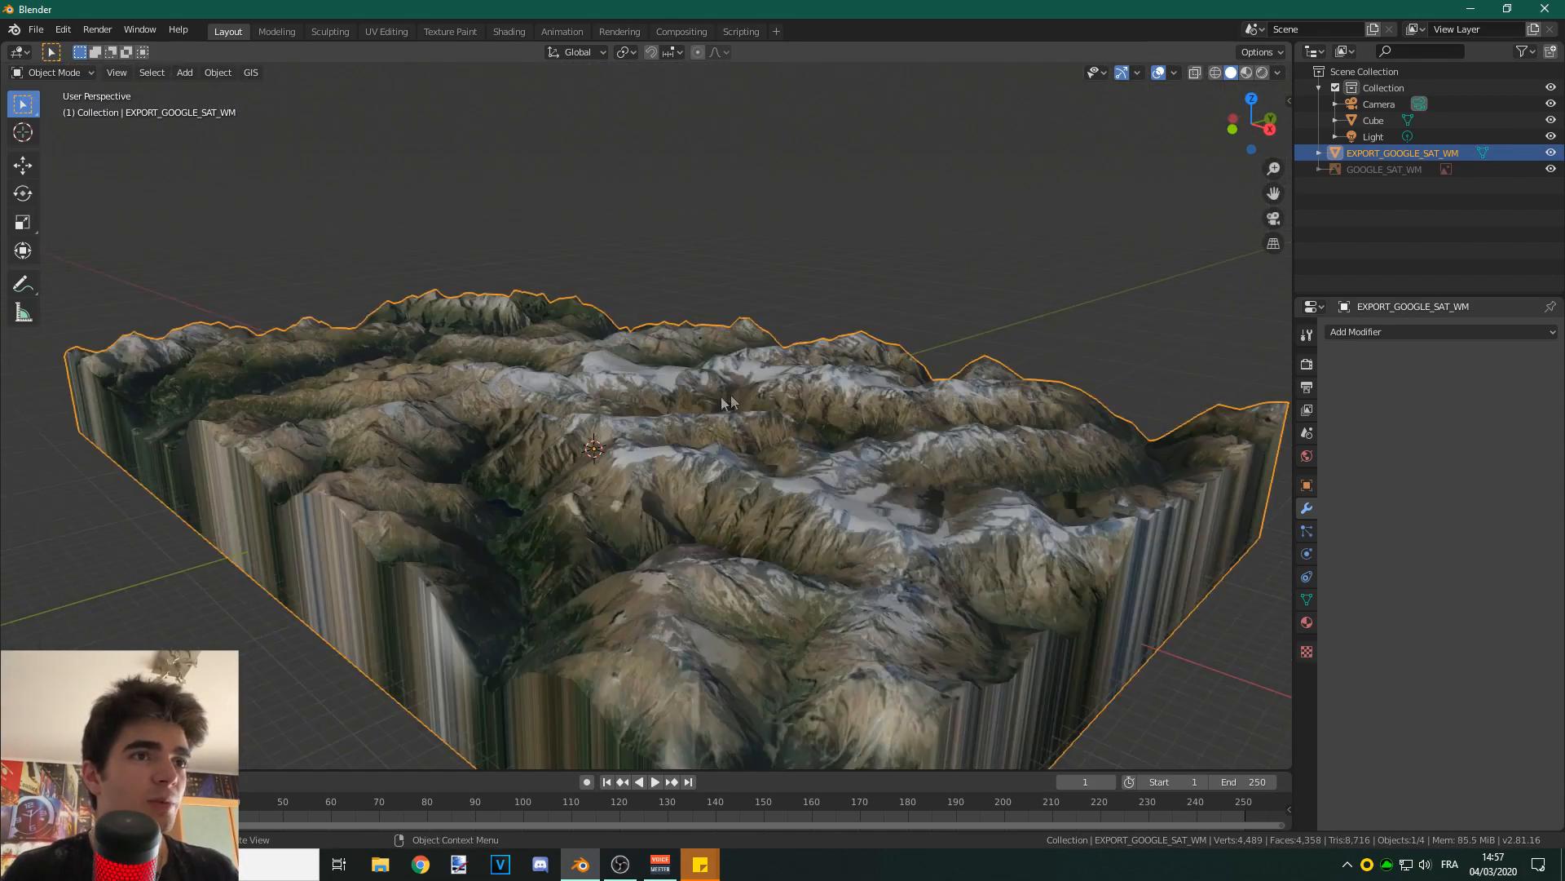
middle_drag(615, 398, 647, 397)
scroll(648, 396, down, 4)
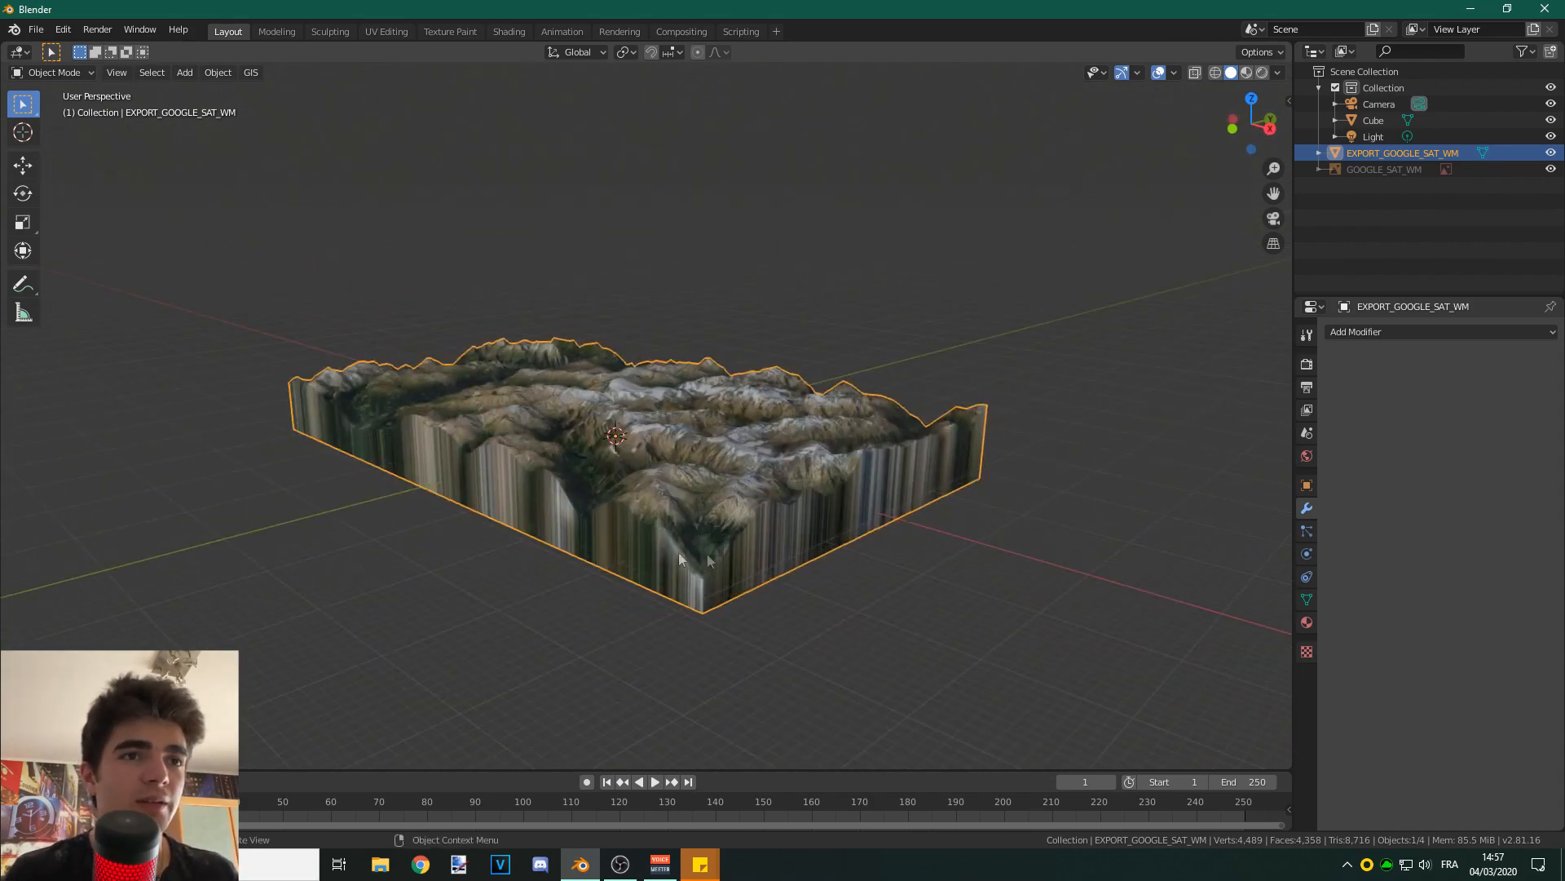
scroll(742, 553, up, 2)
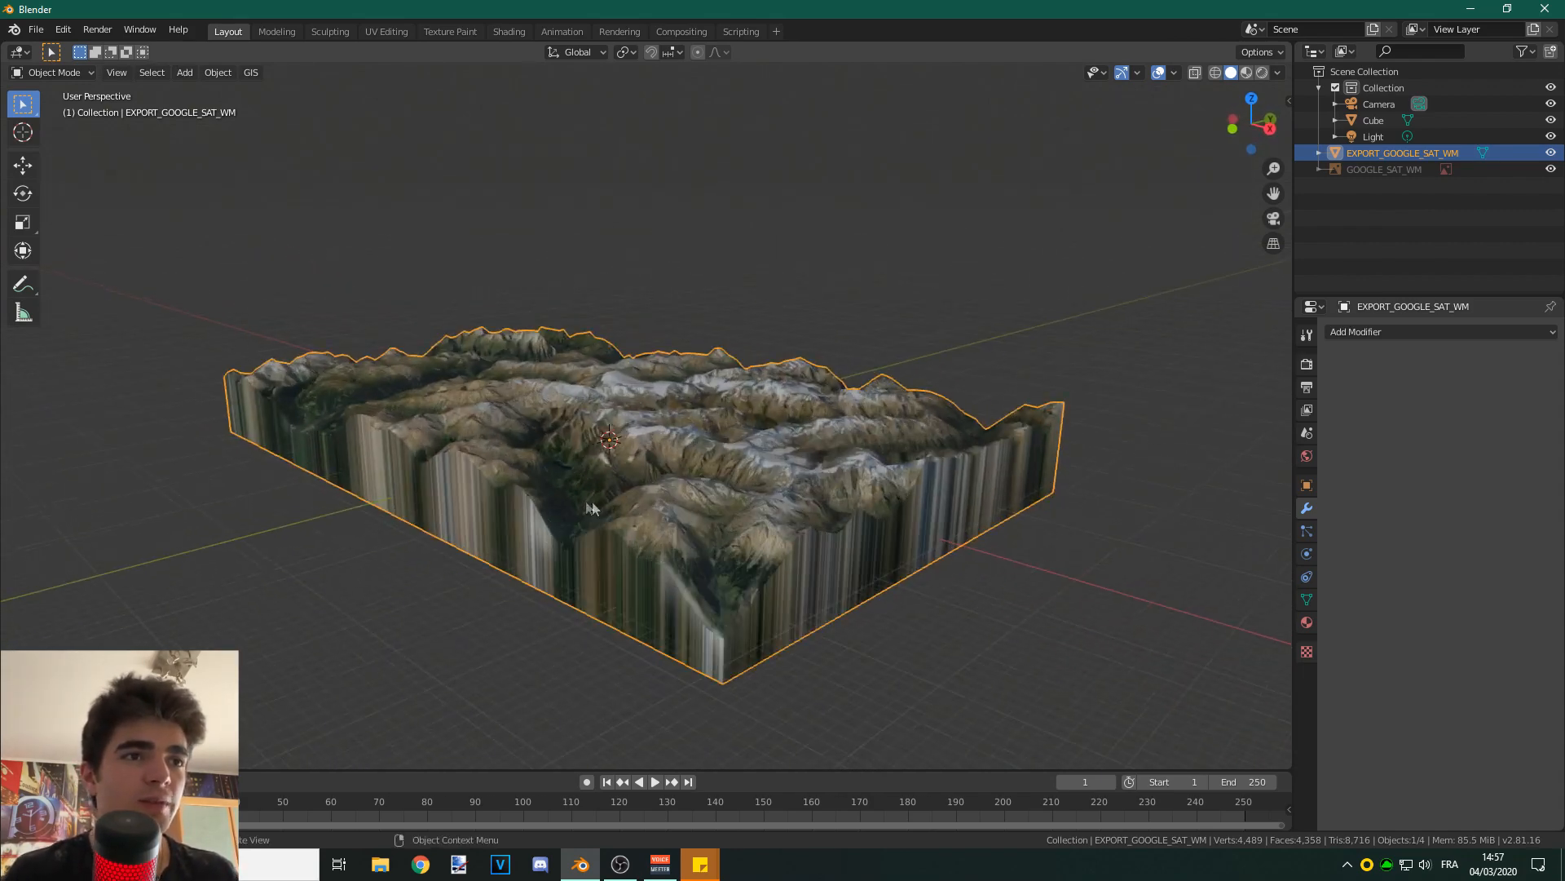
- Add a second material, Material.001, to the terrain and set its base color to brown (H 0.070, S 0.561, V 0.447)
click(1307, 602)
click(1307, 621)
click(1412, 436)
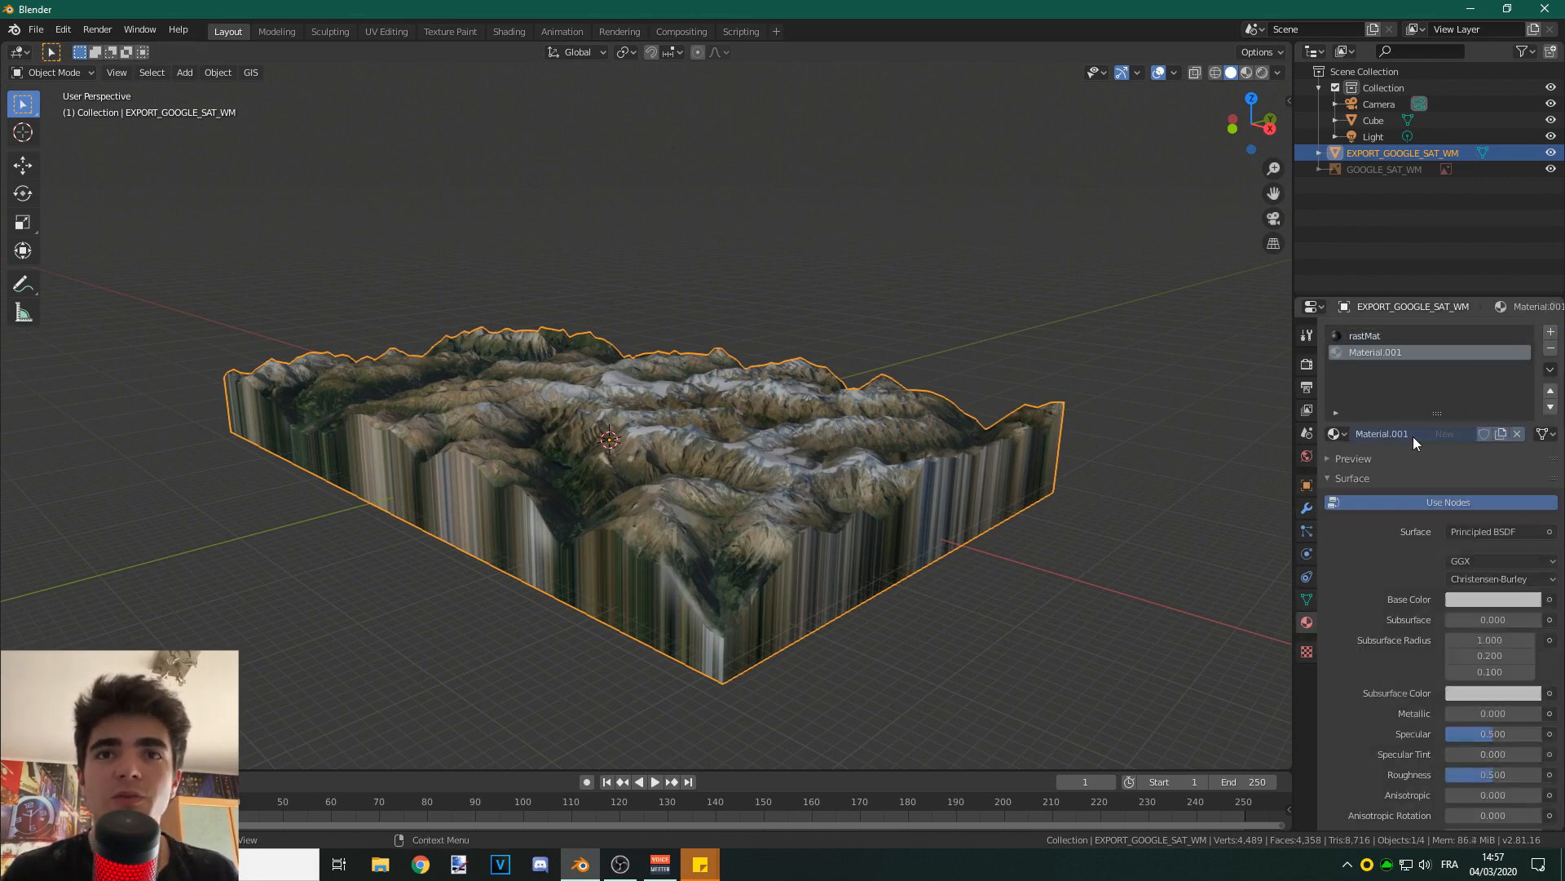
scroll(1386, 575, down, 3)
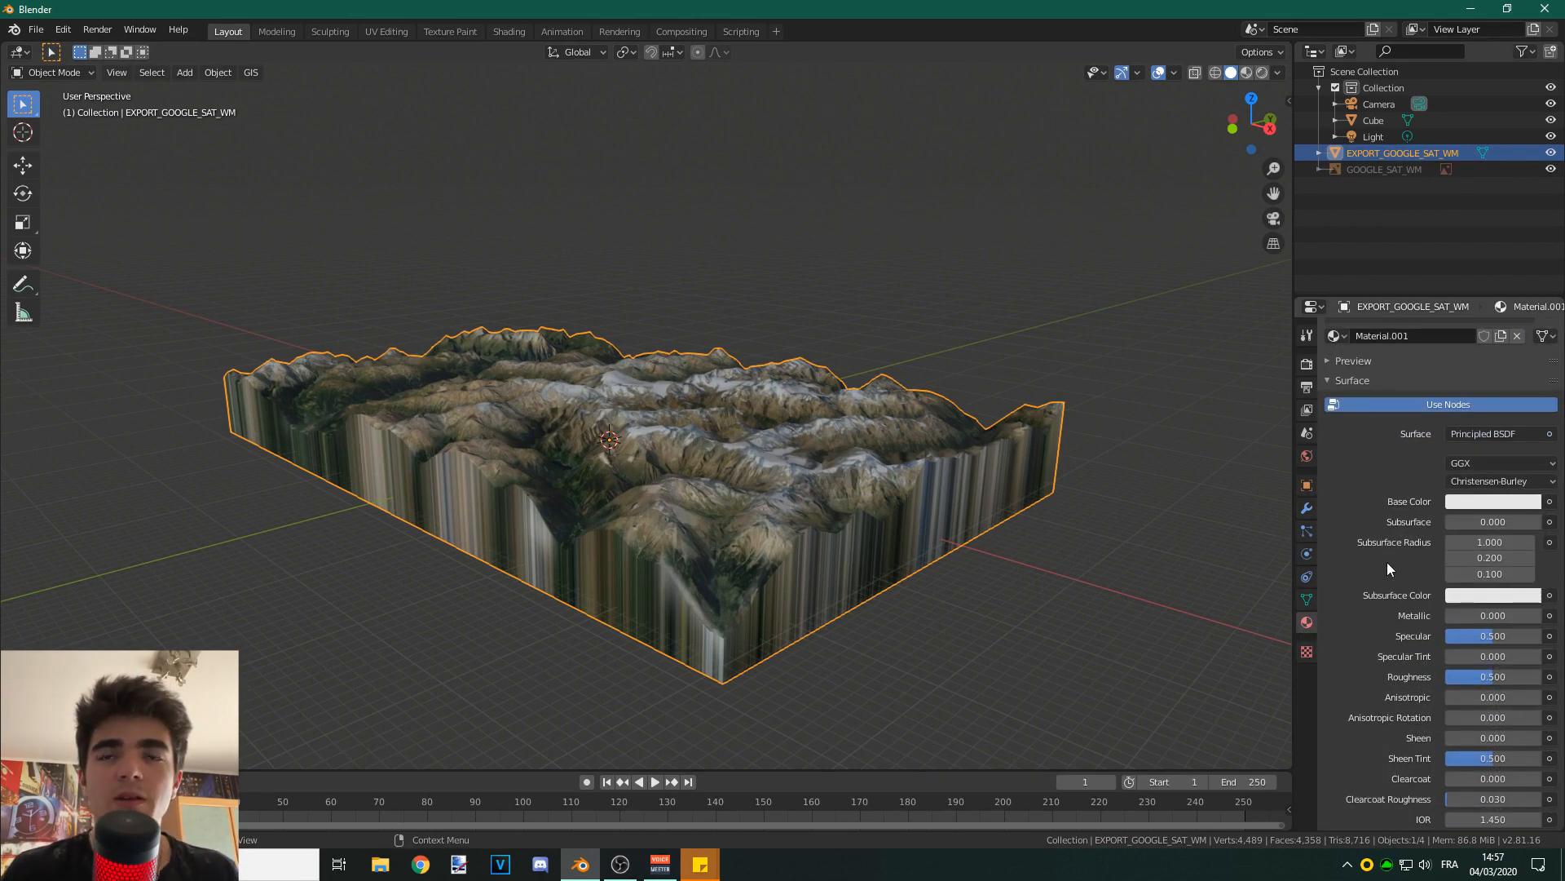
scroll(1386, 561, down, 1)
click(1493, 468)
drag(1454, 294, 1443, 325)
mouse_move(1527, 288)
mouse_down()
mouse_move(1529, 246)
mouse_move(1529, 300)
mouse_up()
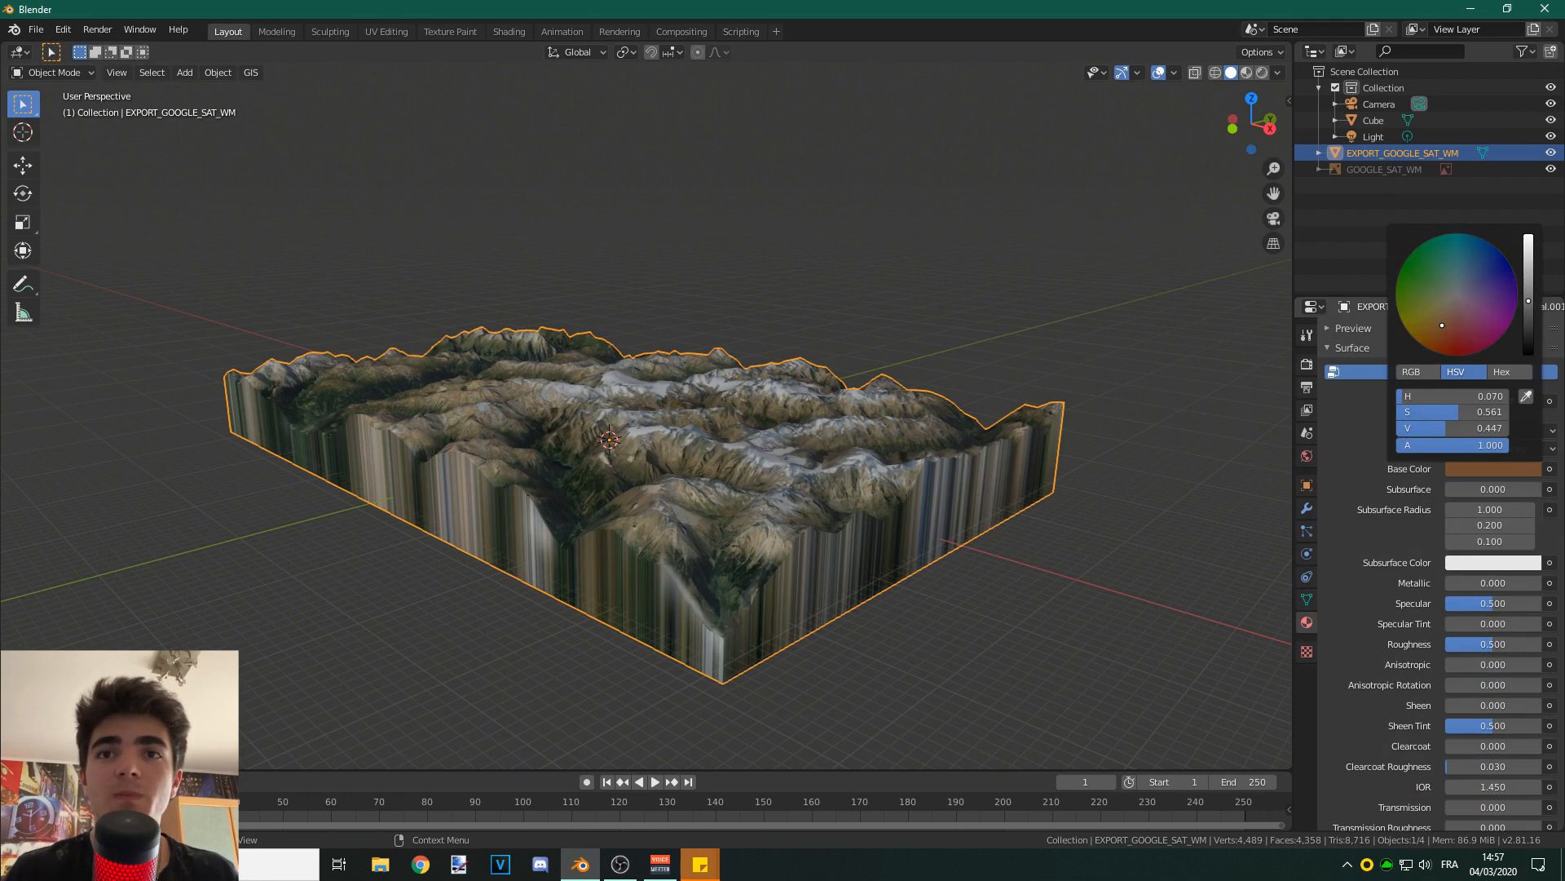
- In Edit Mode with face selection, select the ring of side wall faces and assign the brown Material.001 to them
mouse_move(839, 483)
middle_down()
mouse_move(911, 492)
mouse_move(856, 478)
middle_up()
scroll(1367, 502, up, 4)
click(53, 73)
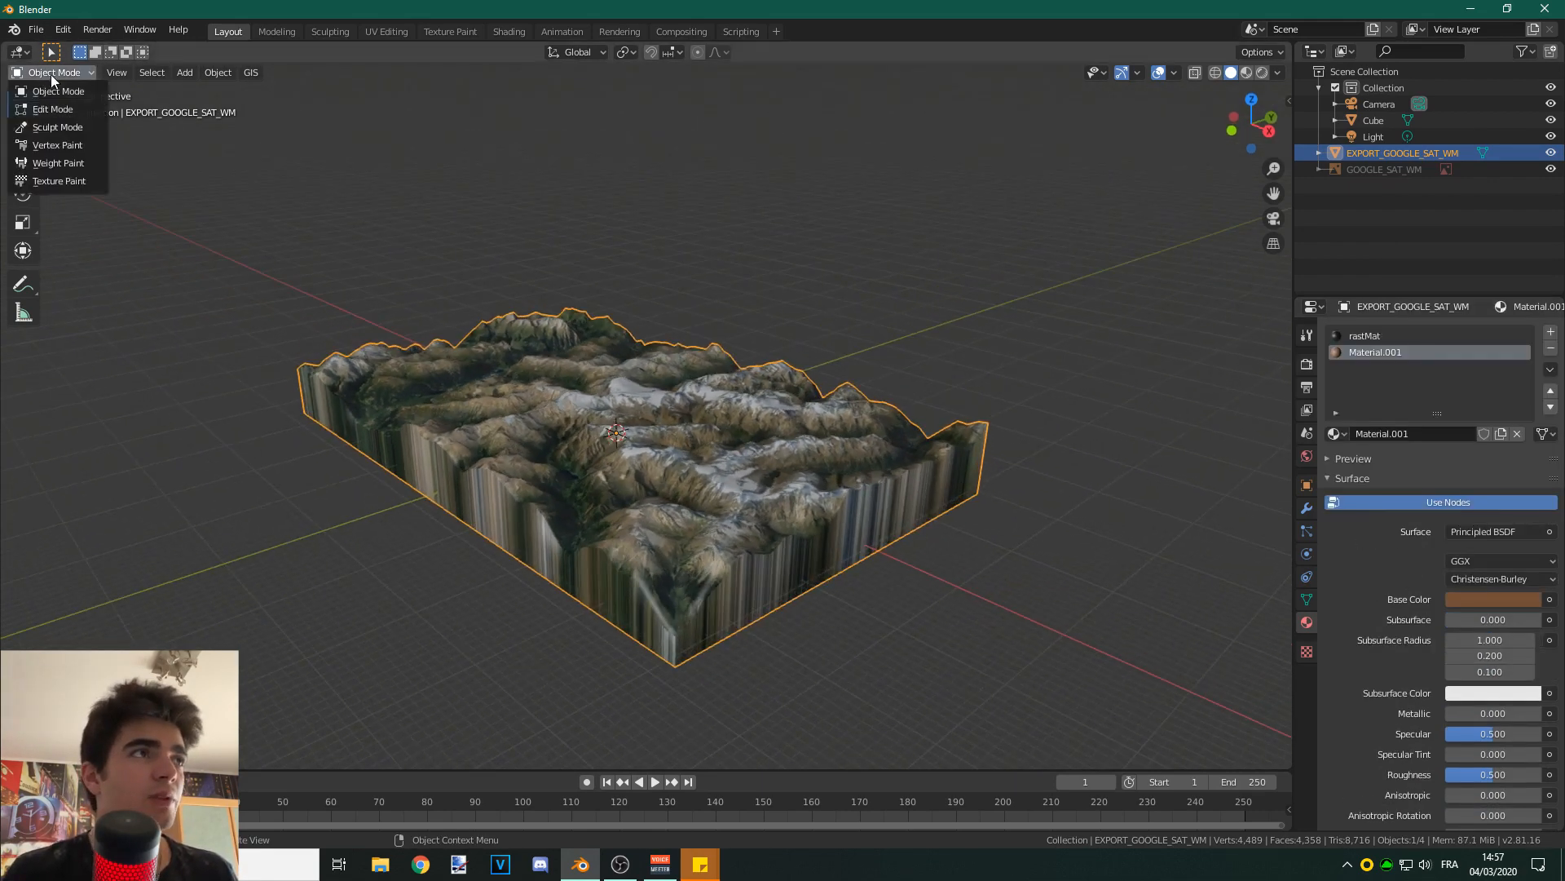
click(49, 110)
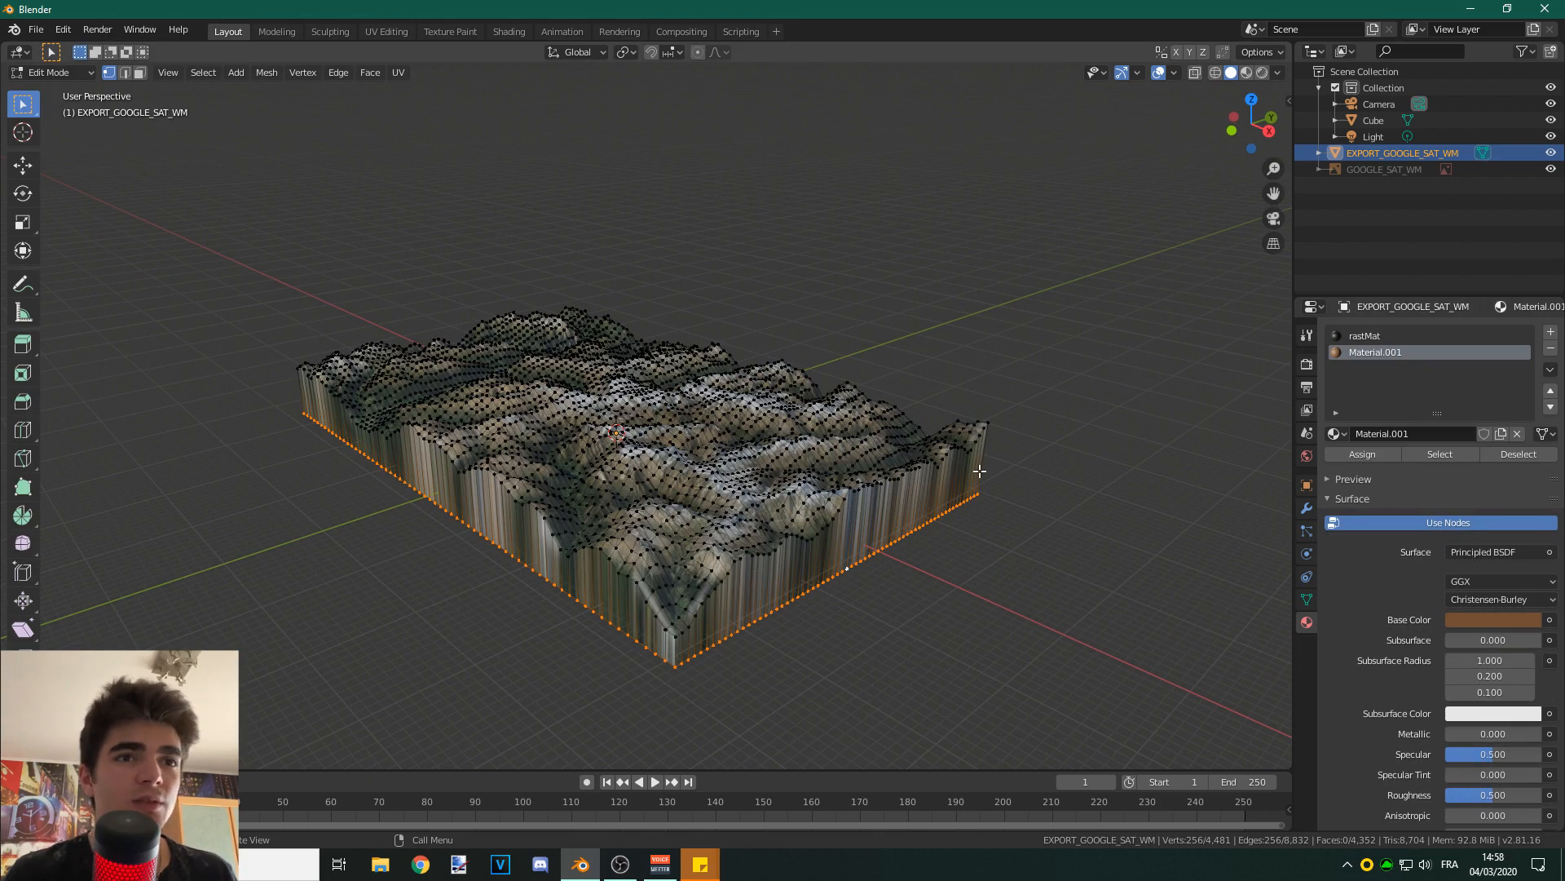
click(141, 72)
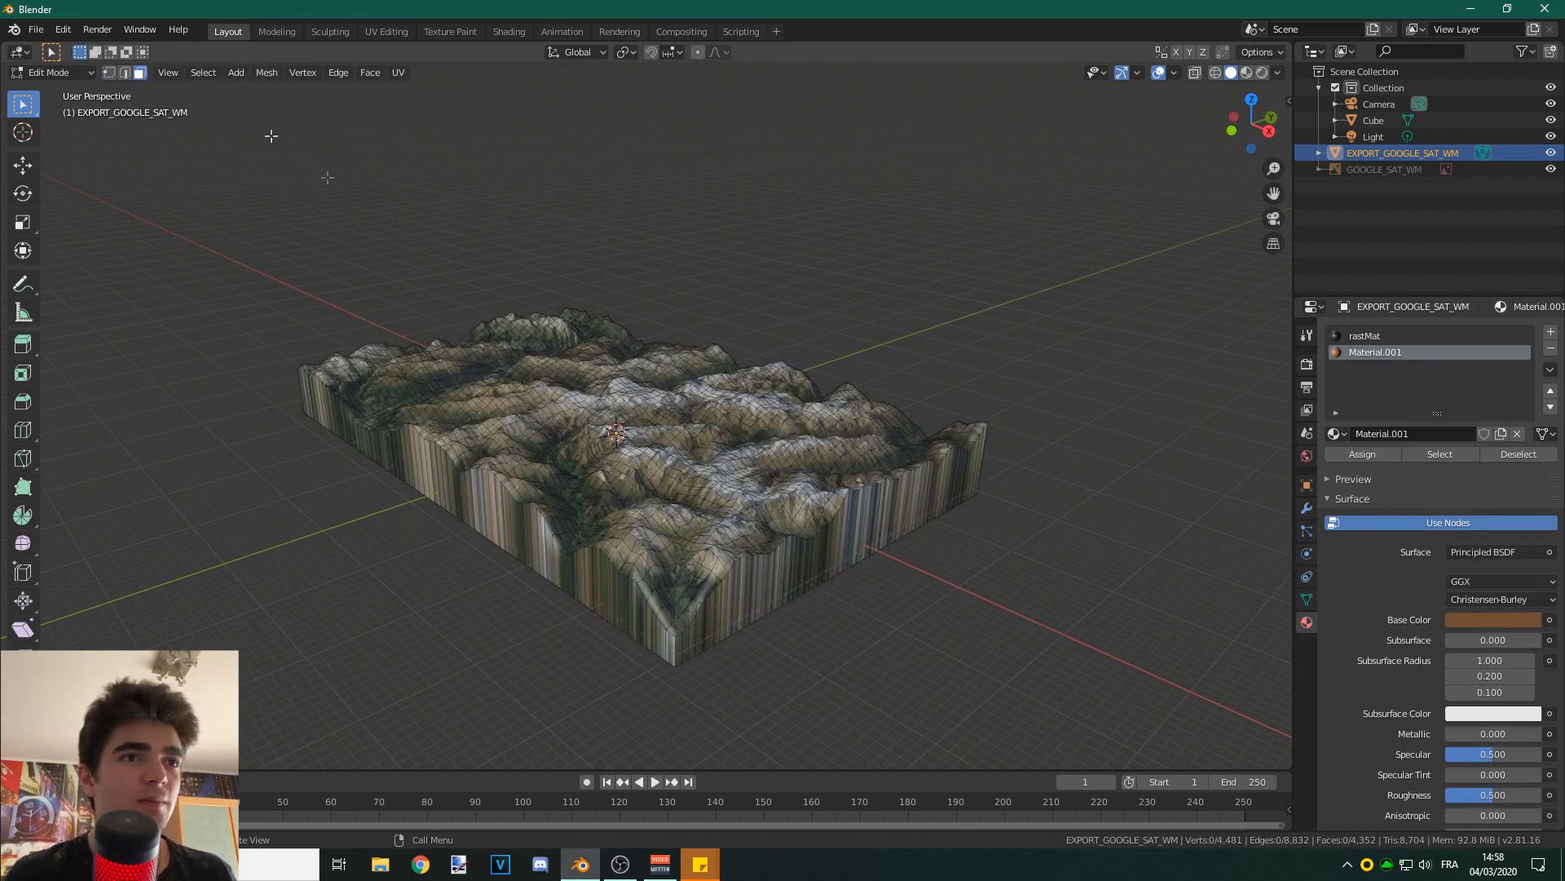
scroll(863, 512, up, 1)
middle_drag(863, 511, 835, 543)
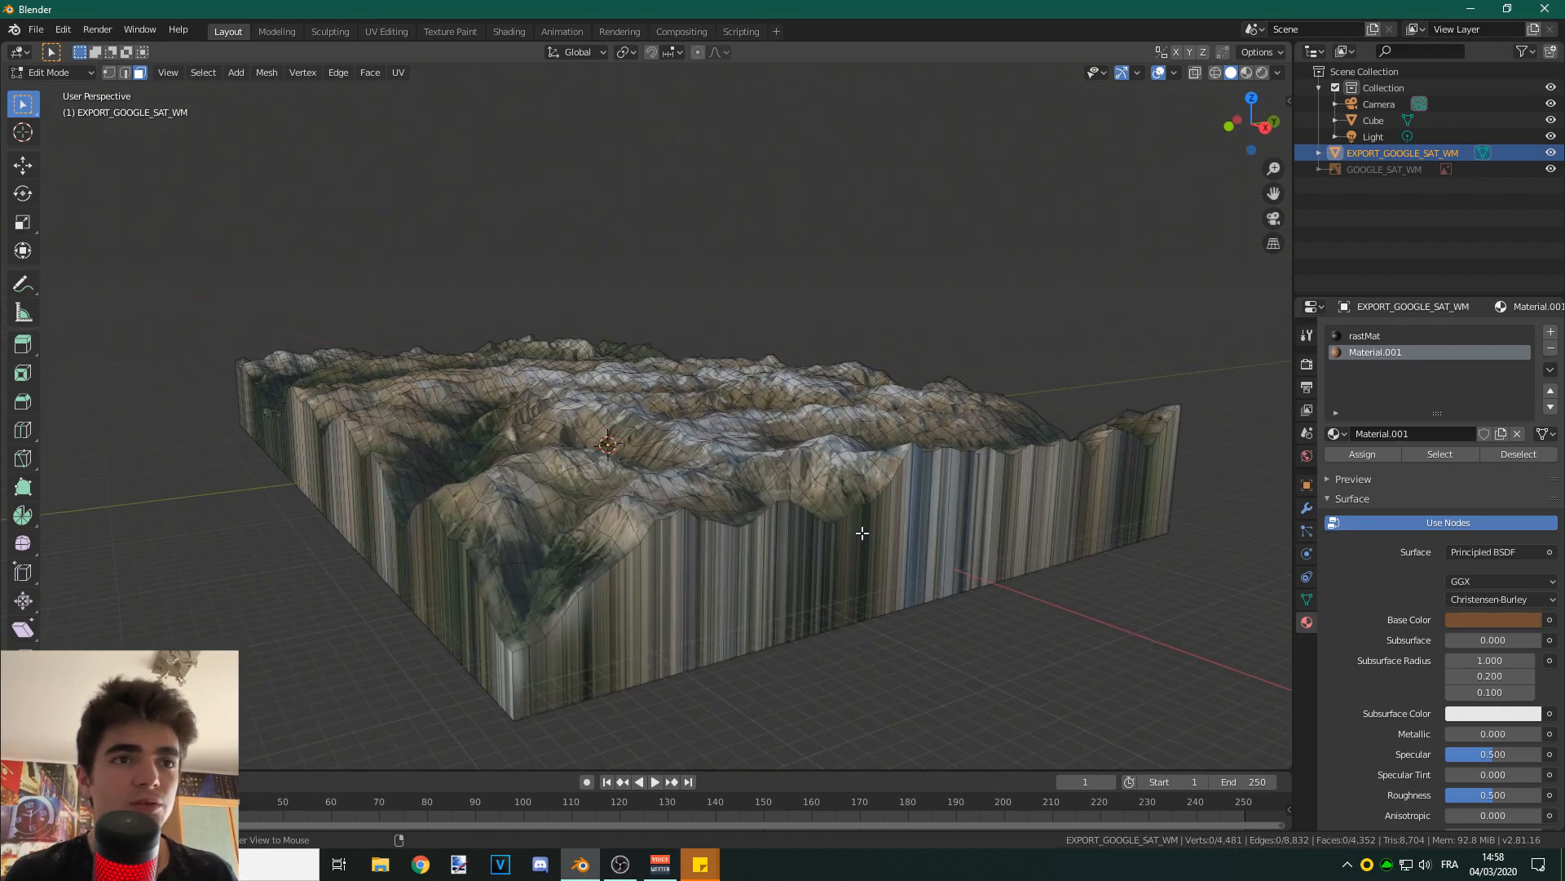
alt+click(863, 533)
middle_drag(862, 532, 1060, 456)
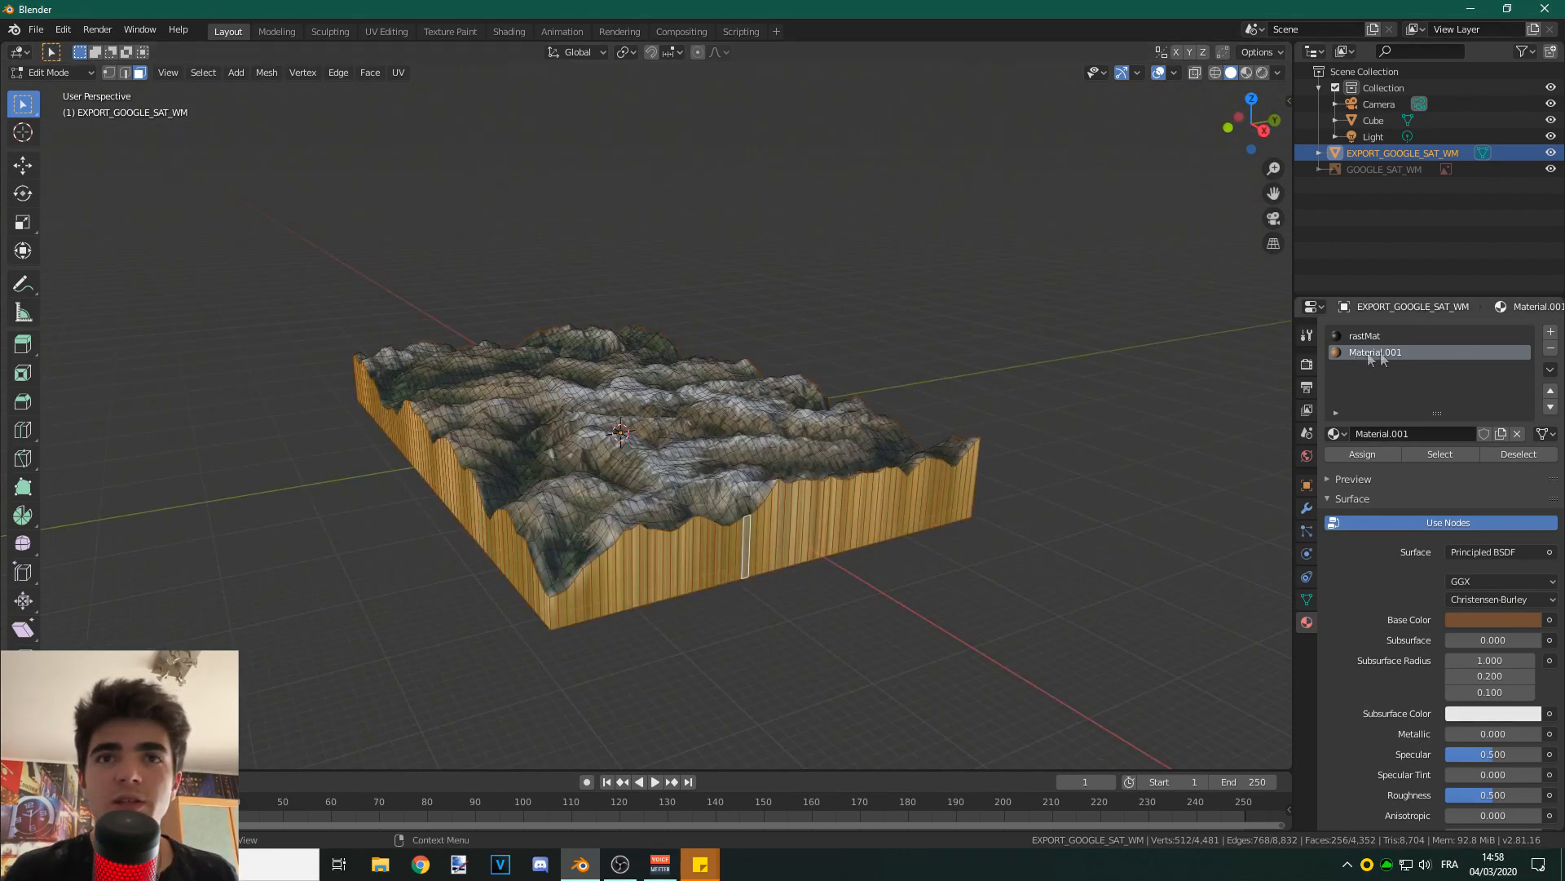
click(1360, 457)
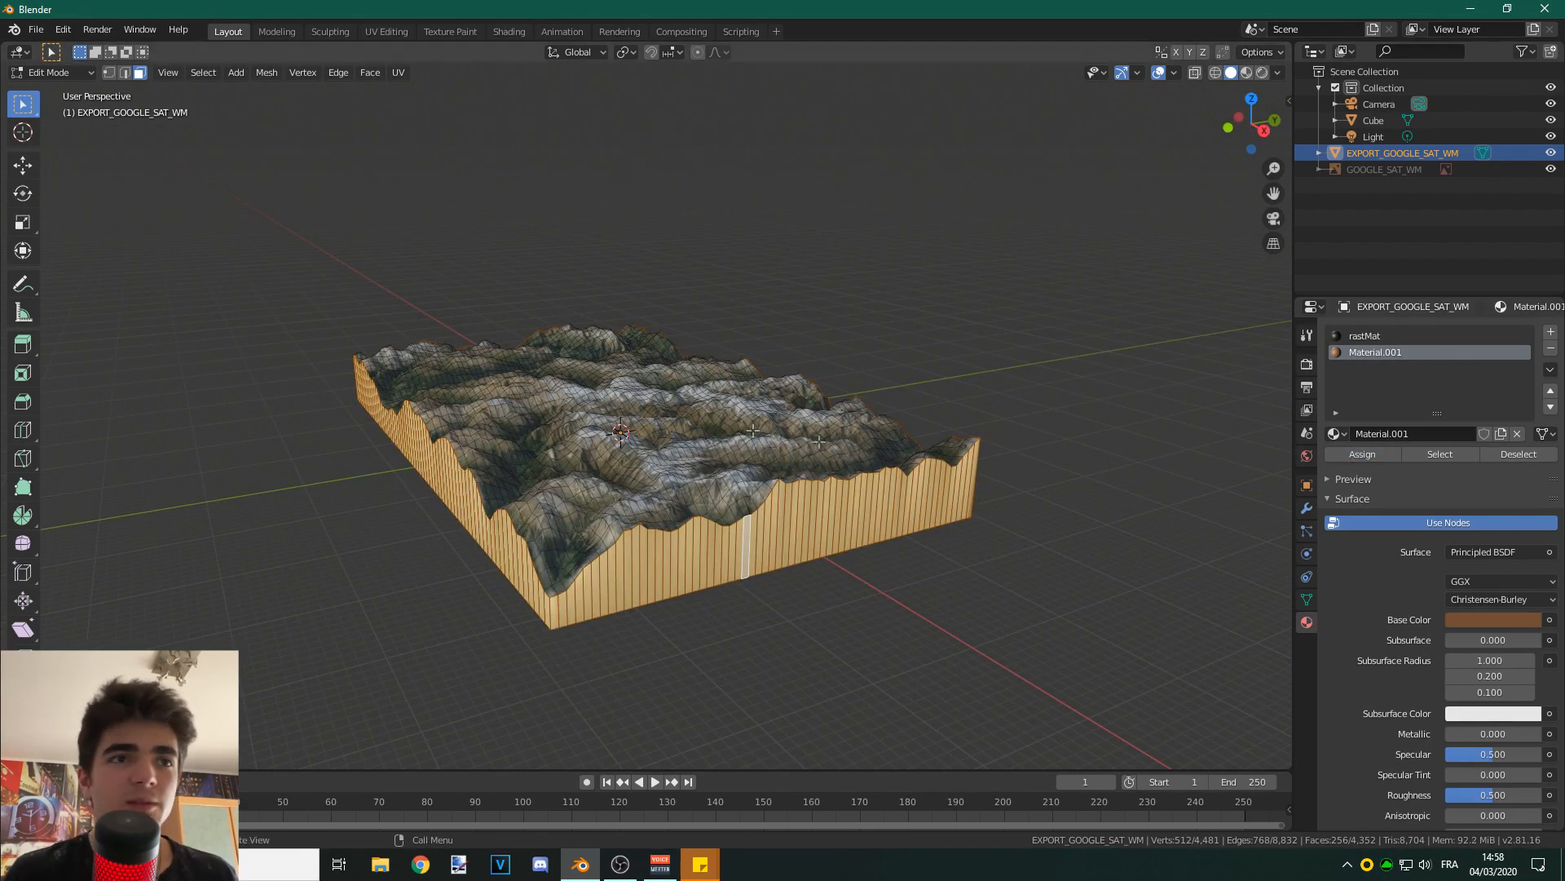
middle_drag(782, 424, 725, 416)
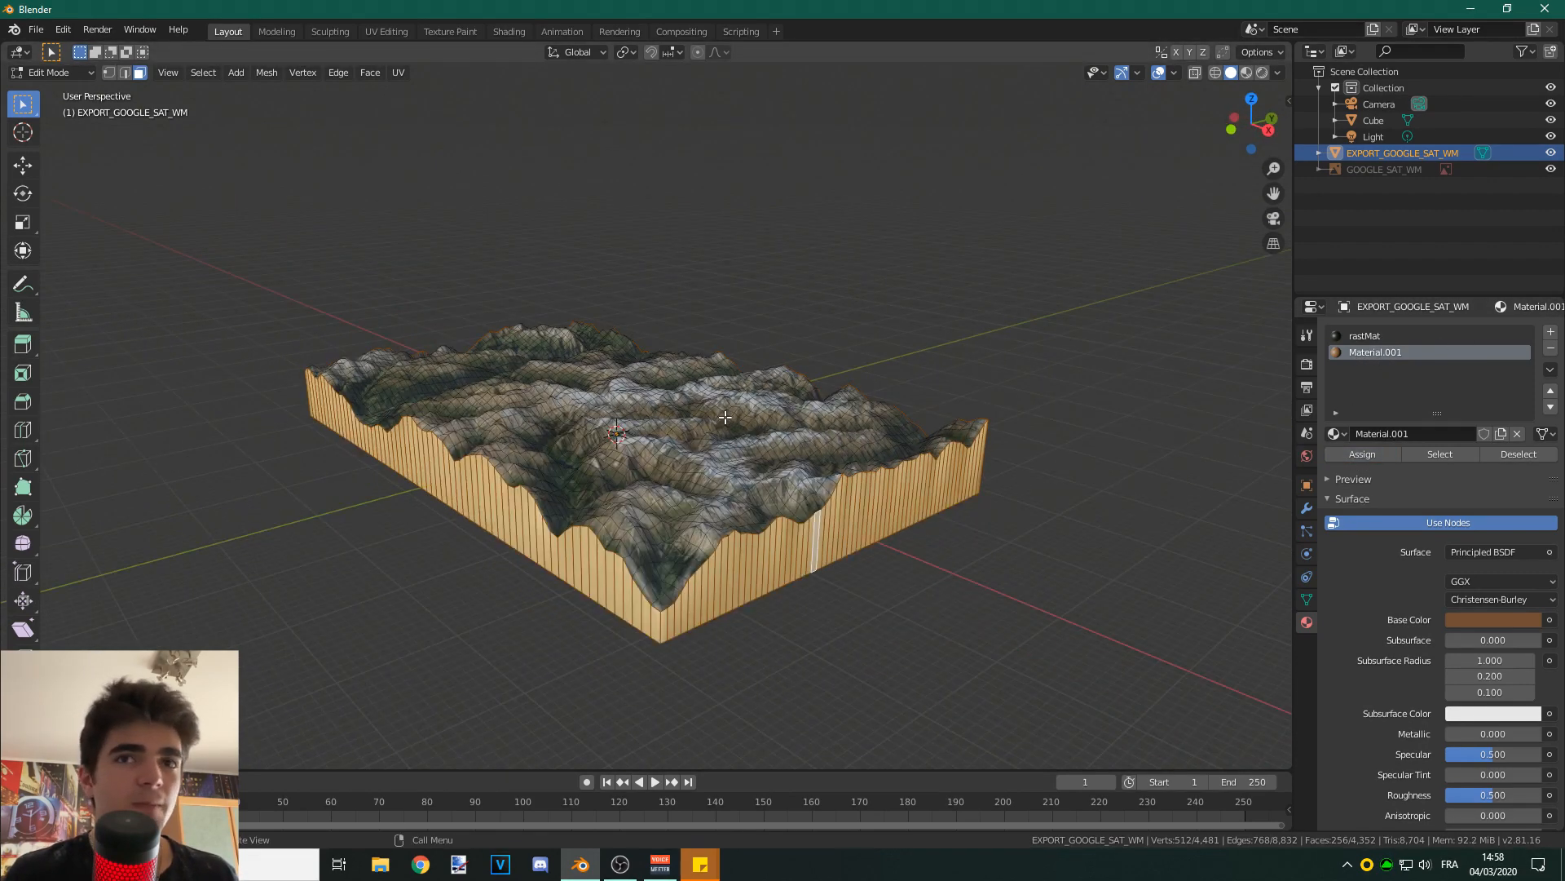
- Clear the face selection and preview the terrain in Rendered shading, ending in Material Preview shading
click(1262, 72)
key(alt+a)
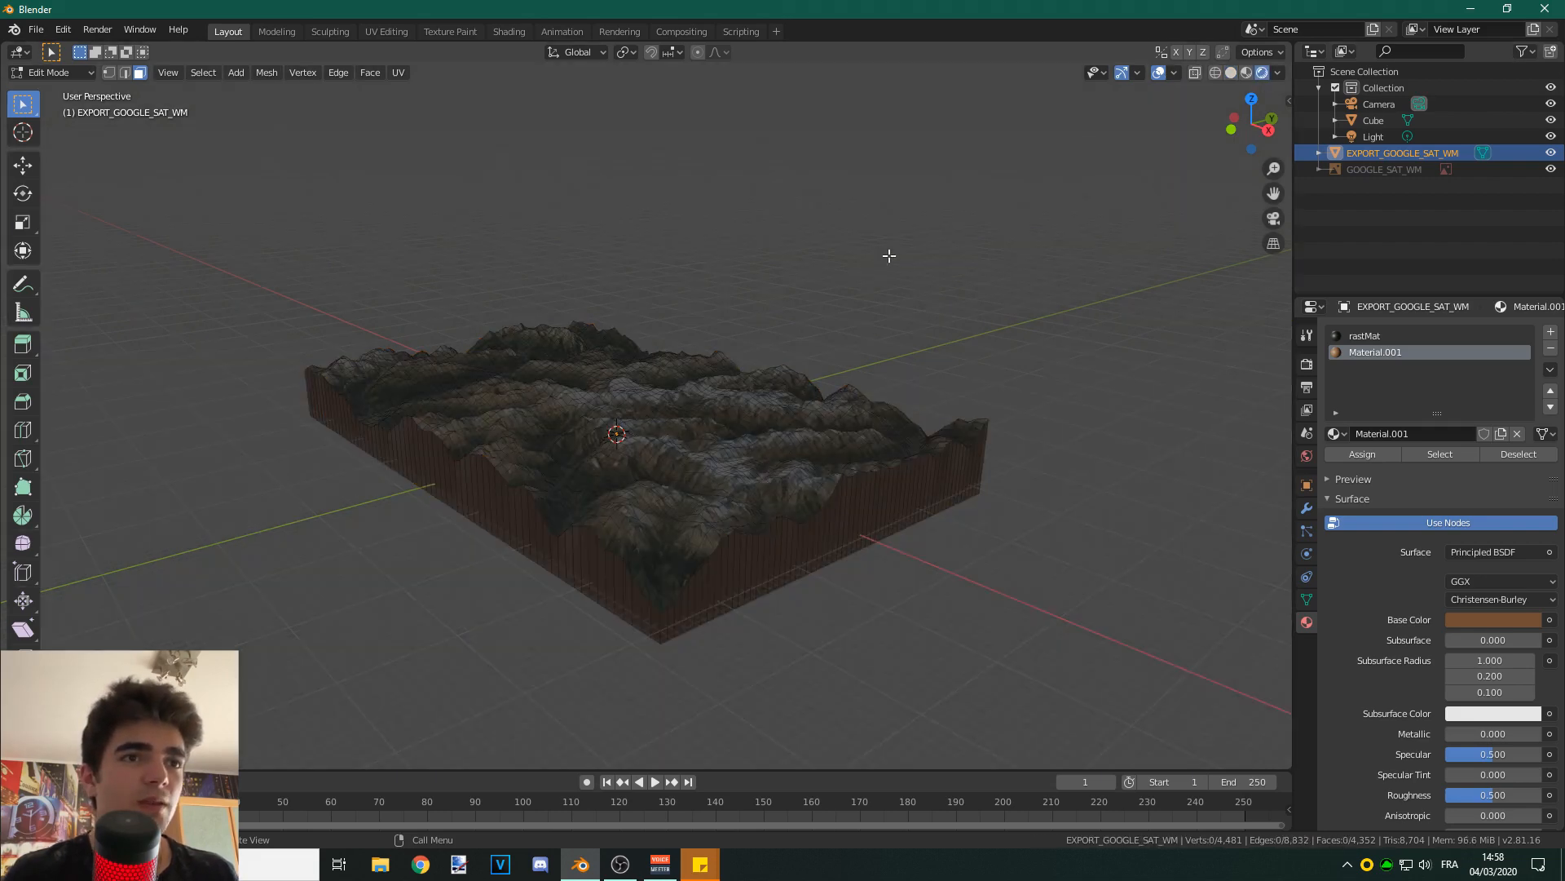
click(1246, 73)
middle_drag(856, 290, 954, 210)
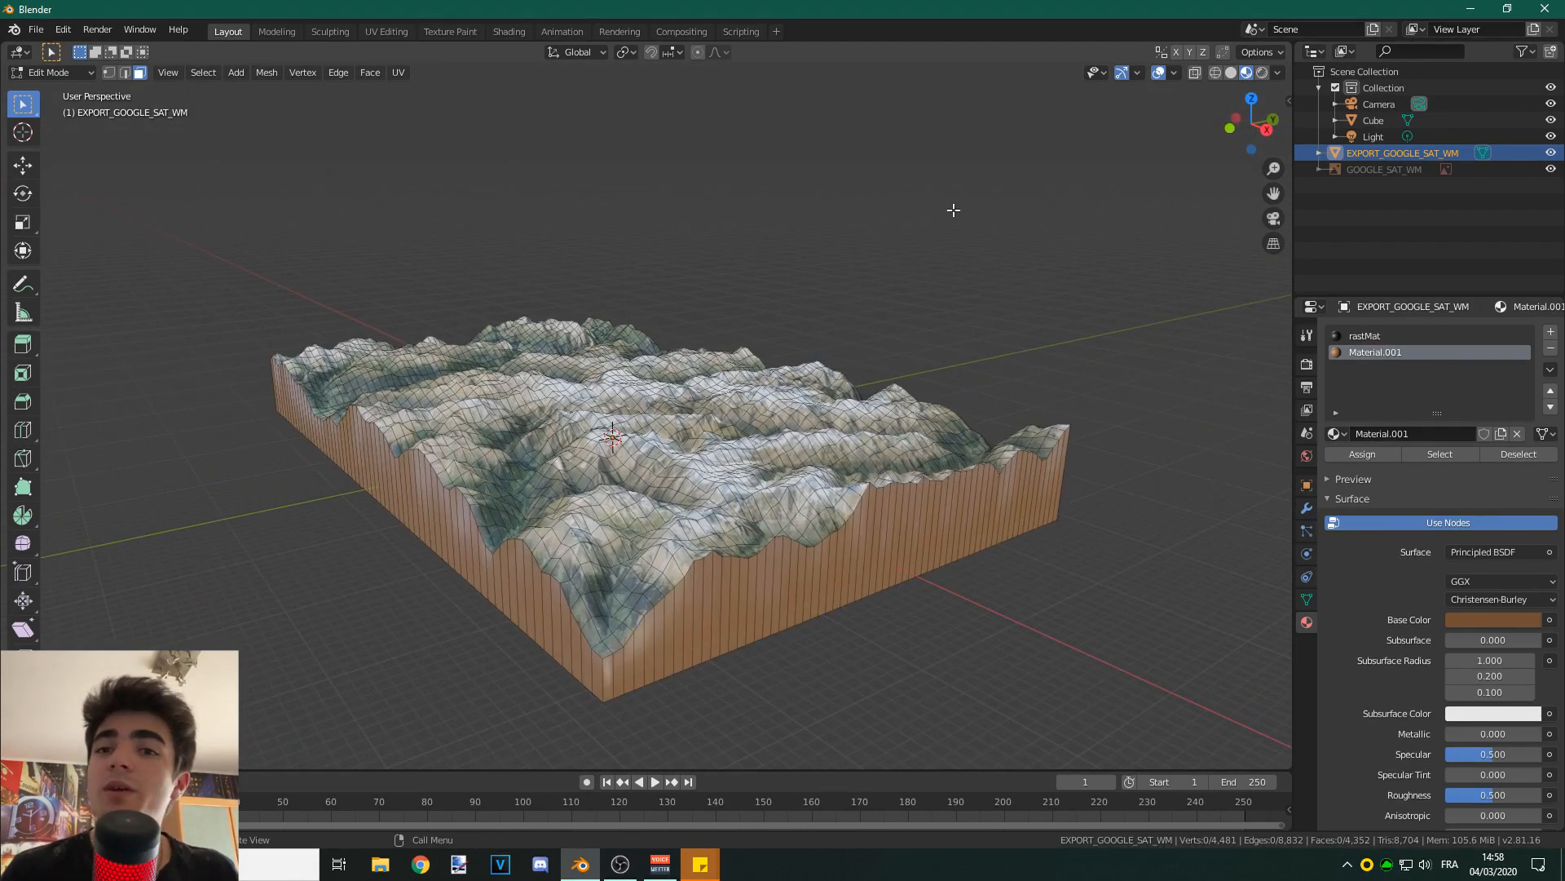
- Add an Environment Texture to the world color with spruit_sunrise_4k.hdr from the HDRI folder and show the viewport in Rendered shading
click(1307, 457)
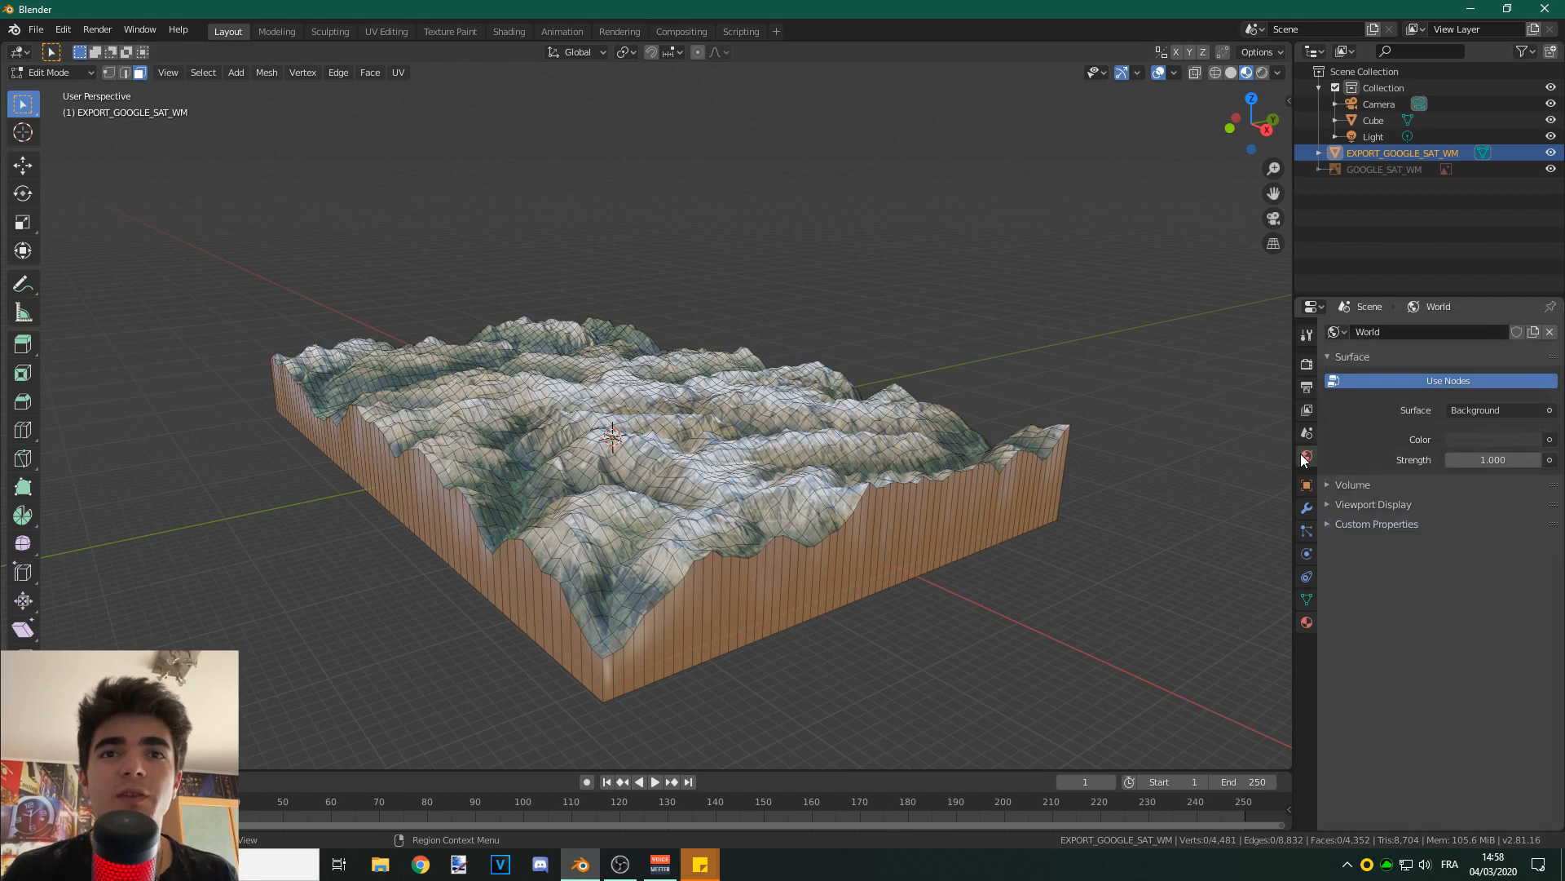
click(1549, 440)
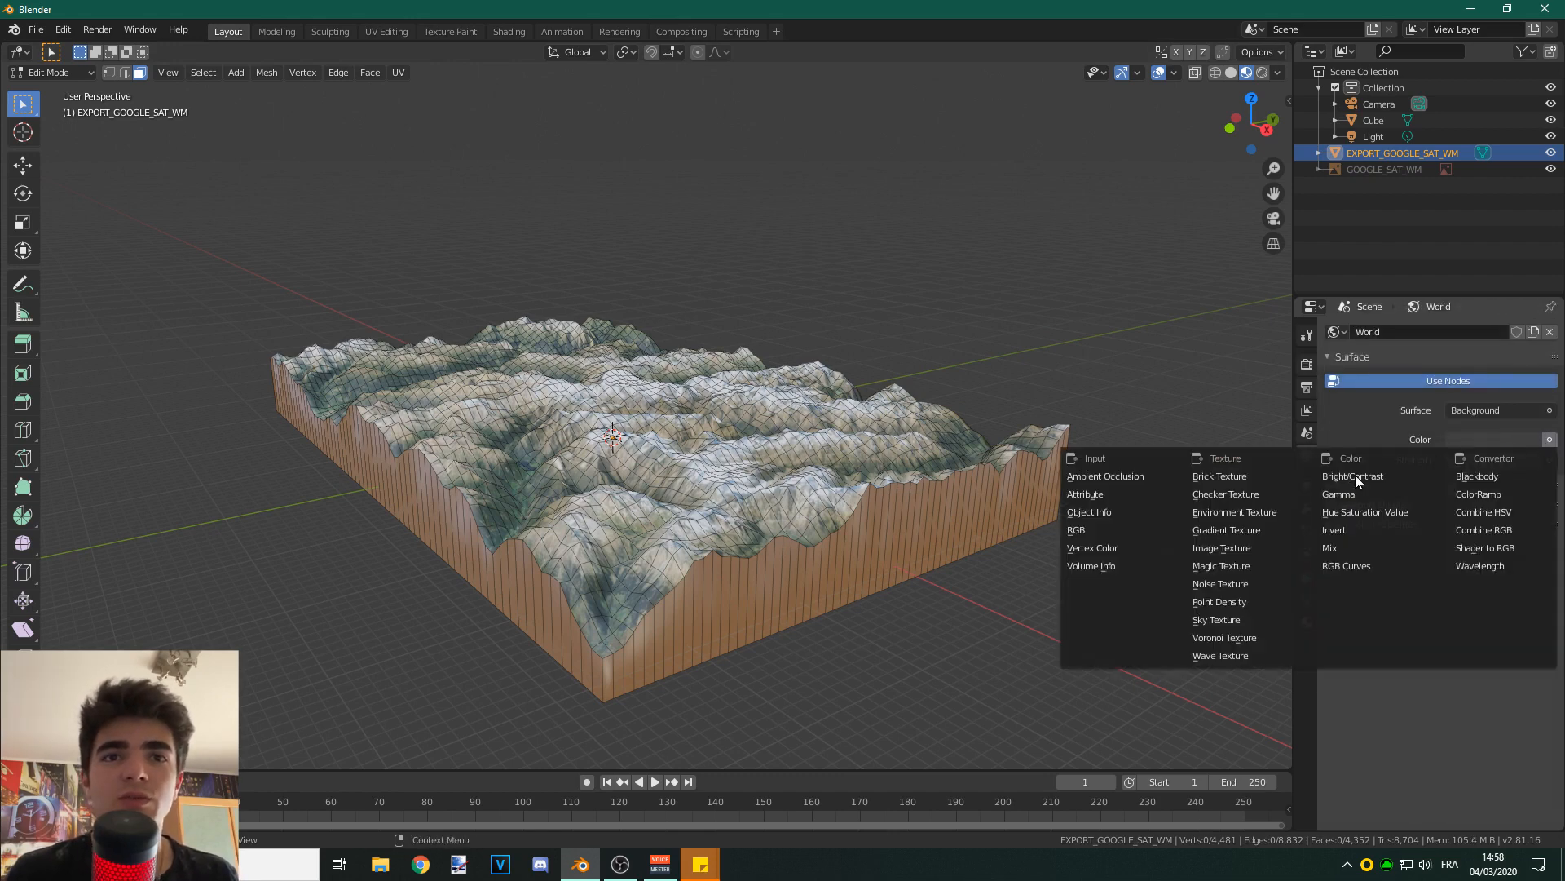
click(1223, 513)
click(1537, 460)
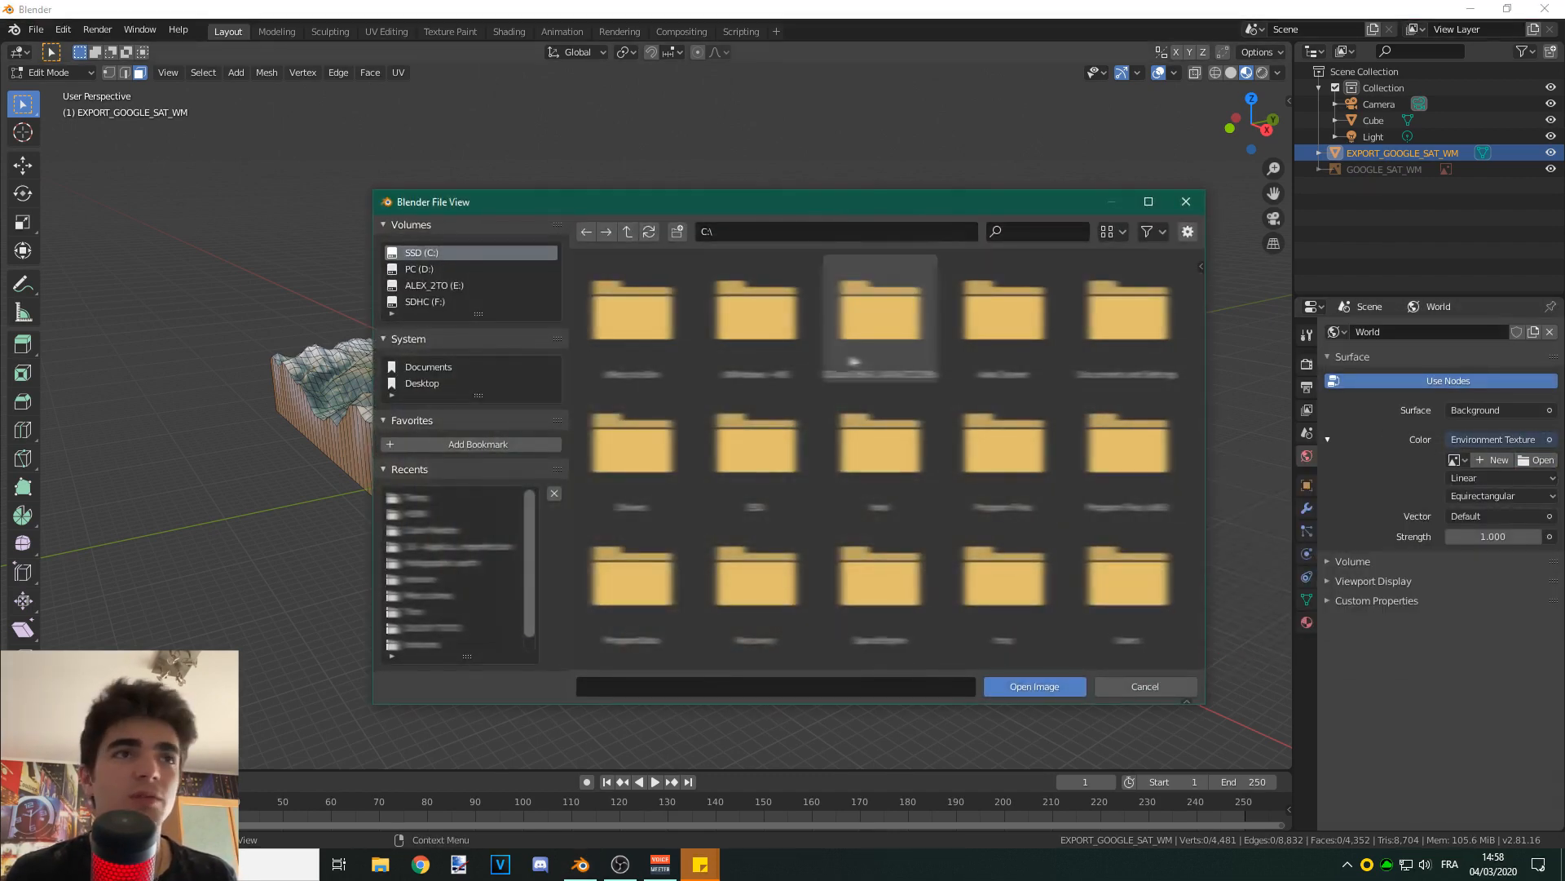
click(417, 513)
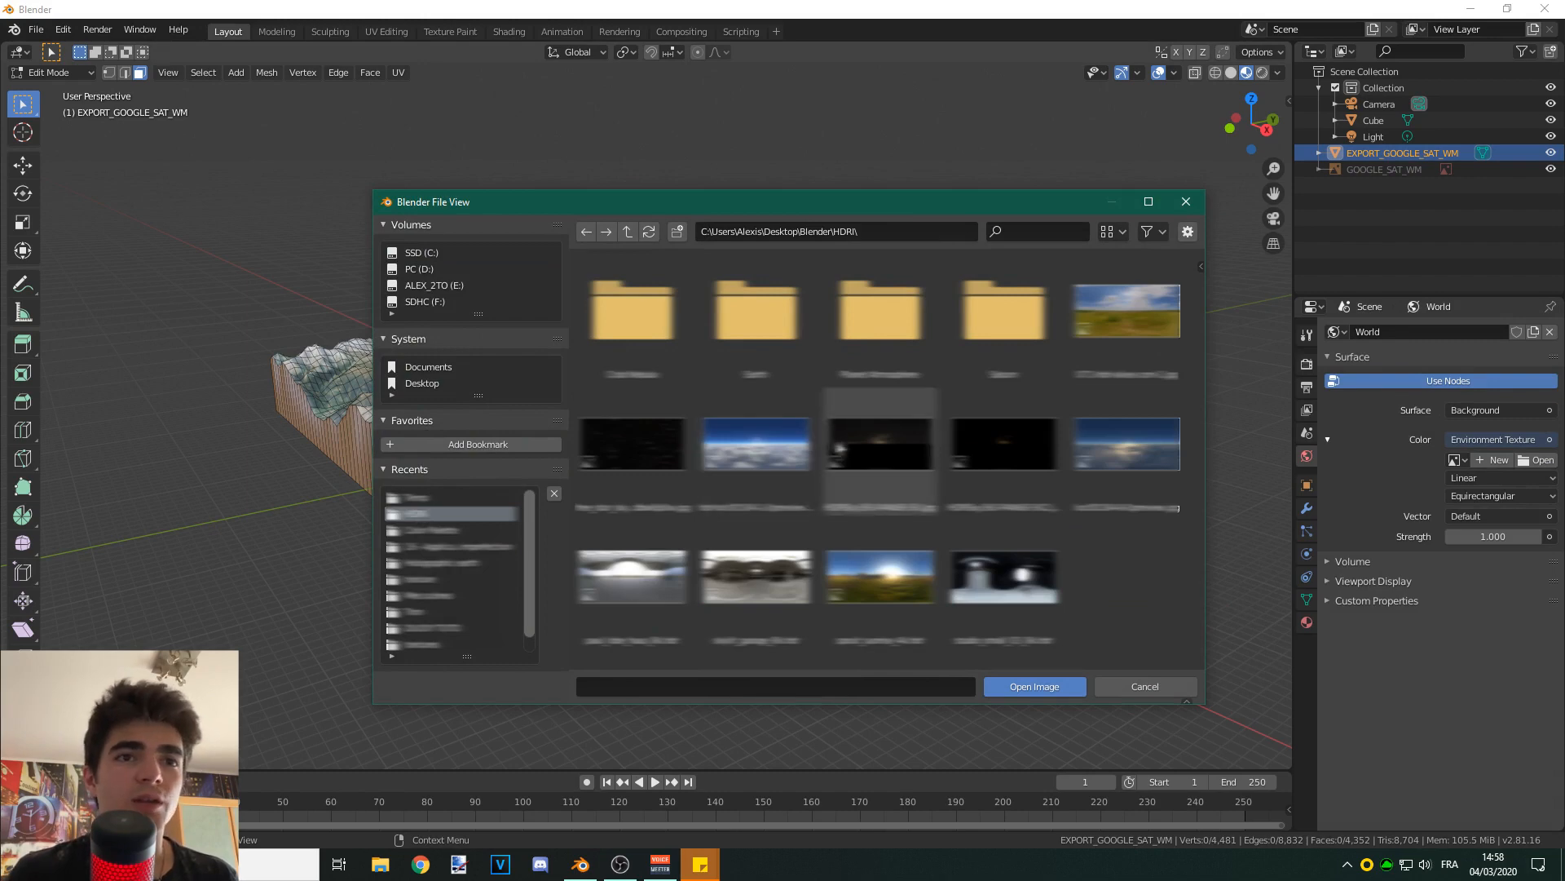
double_click(881, 576)
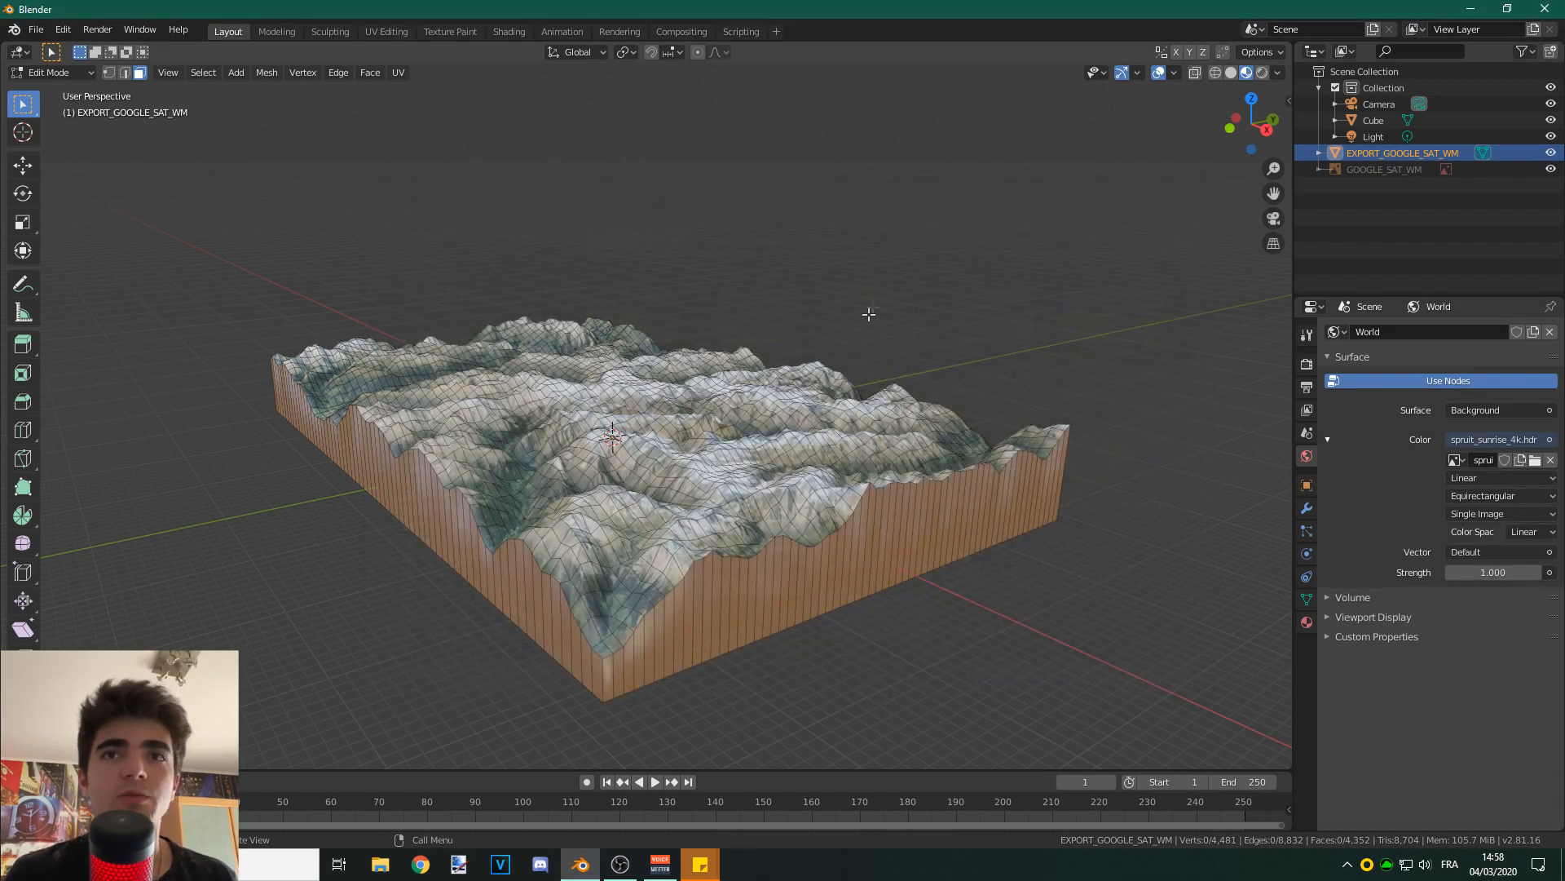
click(1263, 72)
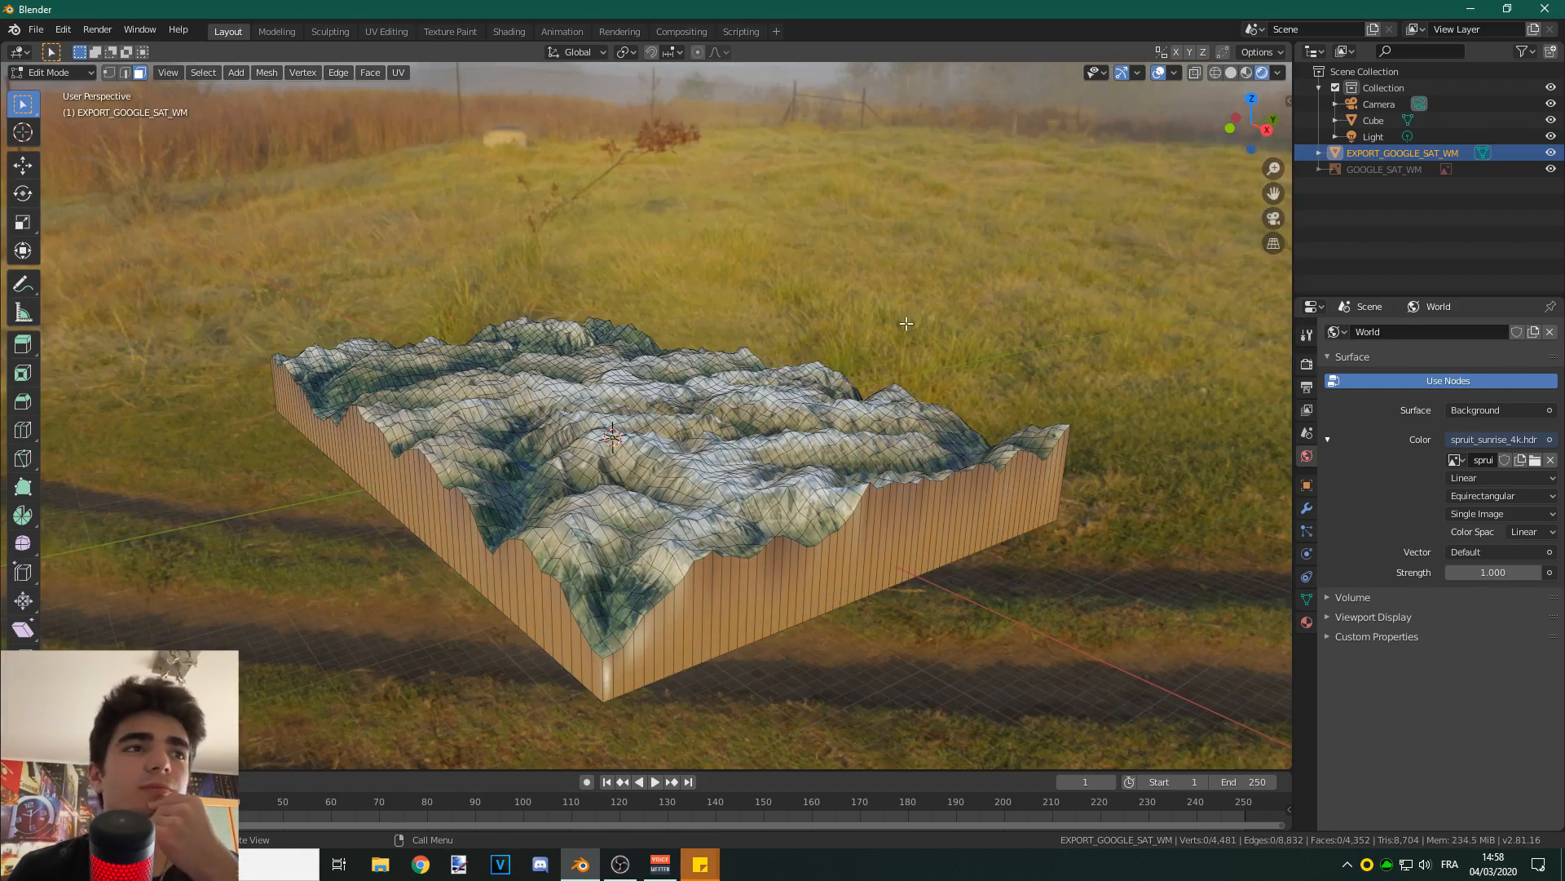
- Return to Object Mode, apply flat shading to the terrain block and inspect its surface up close
key(Tab)
middle_drag(907, 321, 856, 373)
right_click(599, 470)
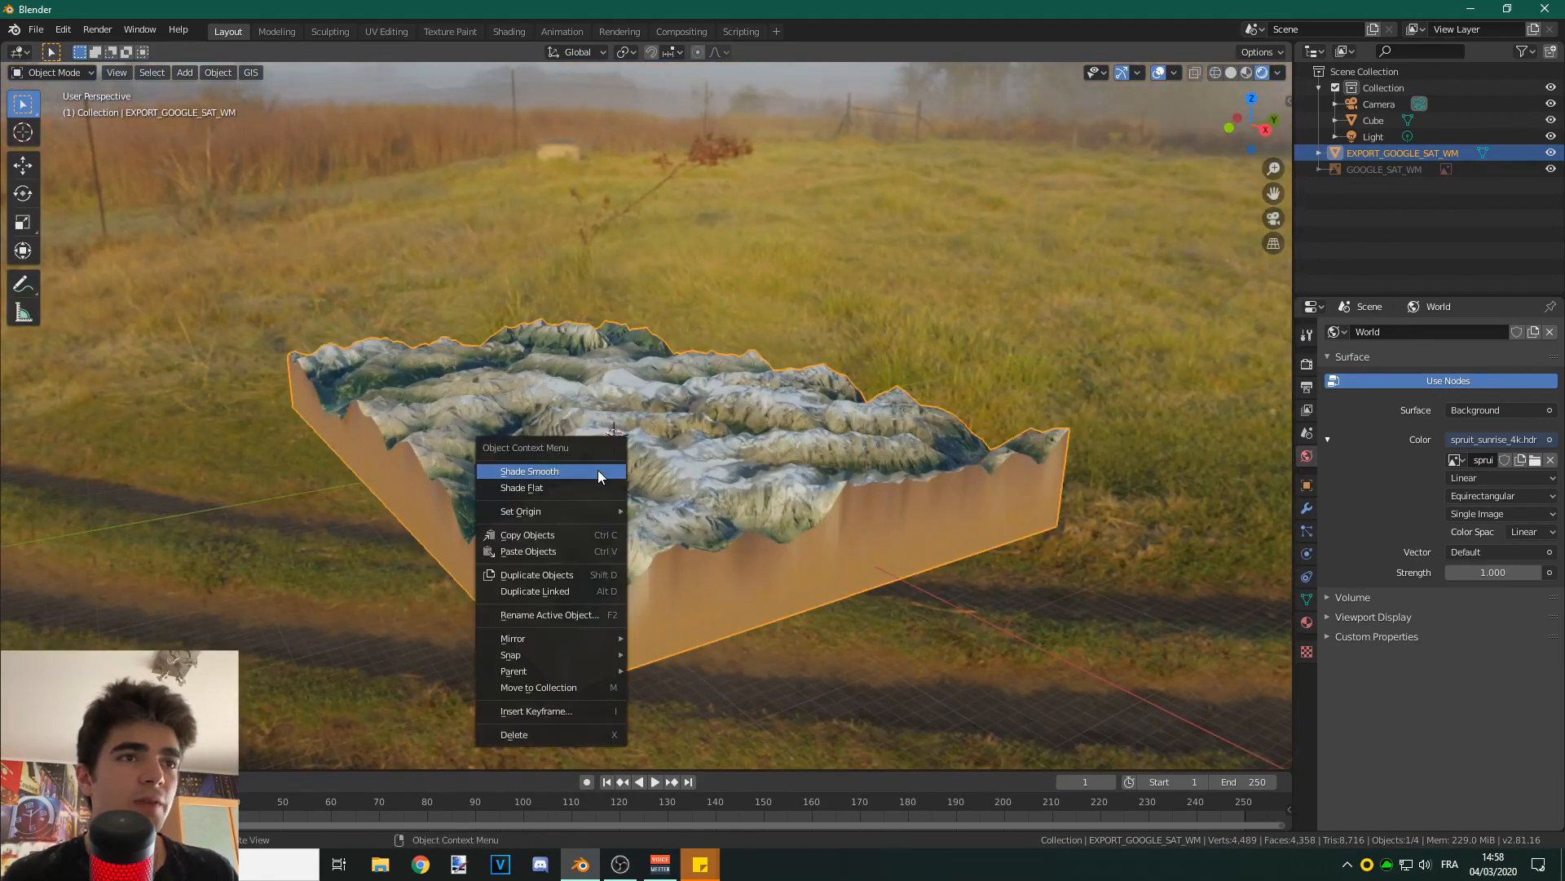
click(540, 488)
scroll(598, 466, up, 4)
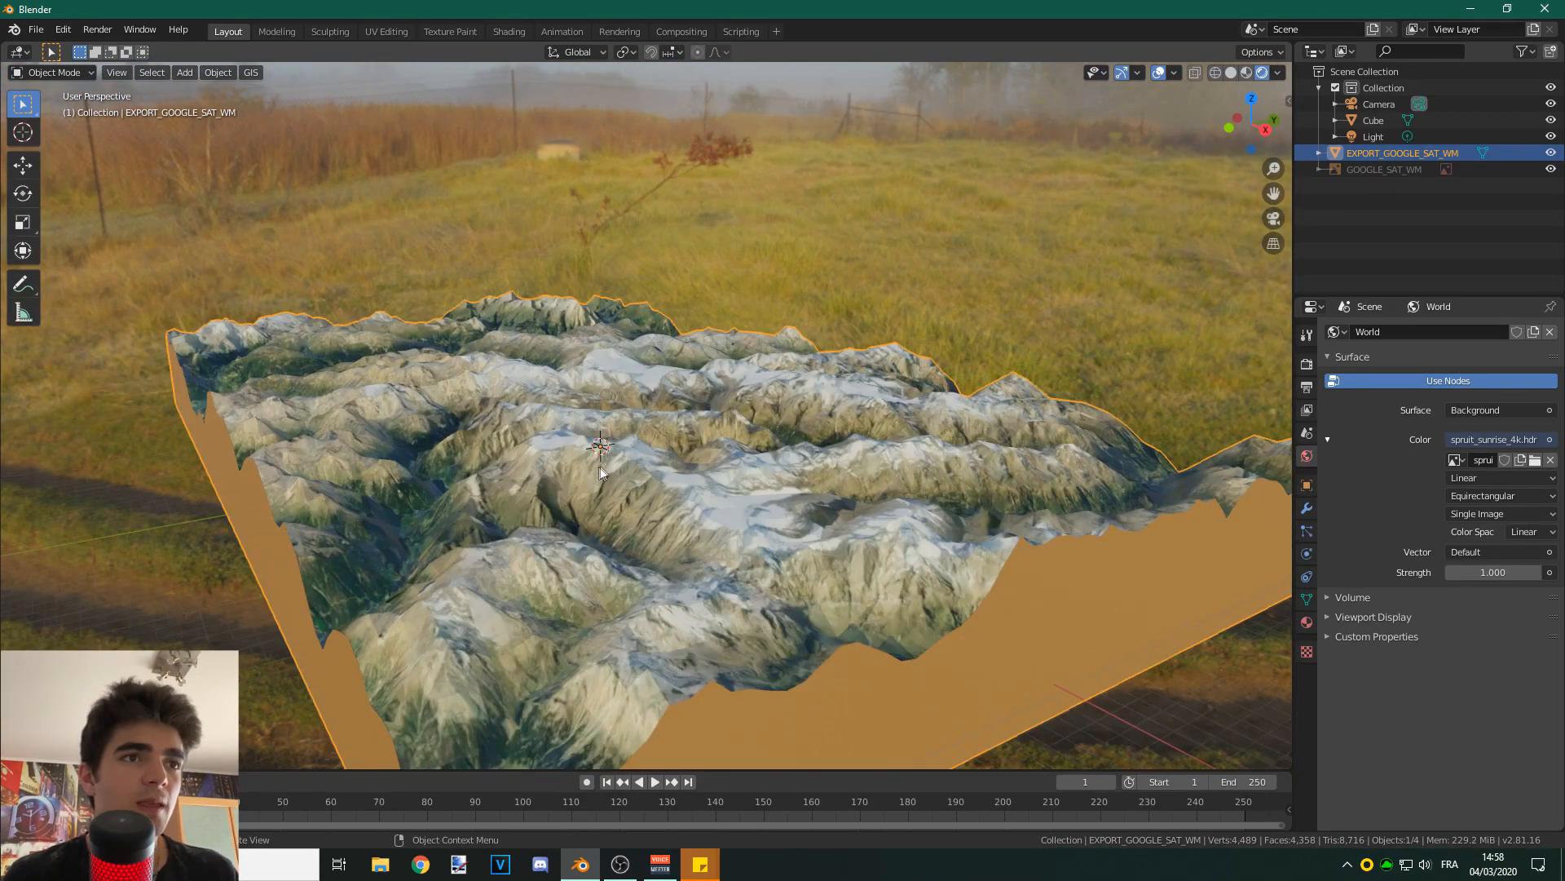
middle_drag(603, 463, 670, 352)
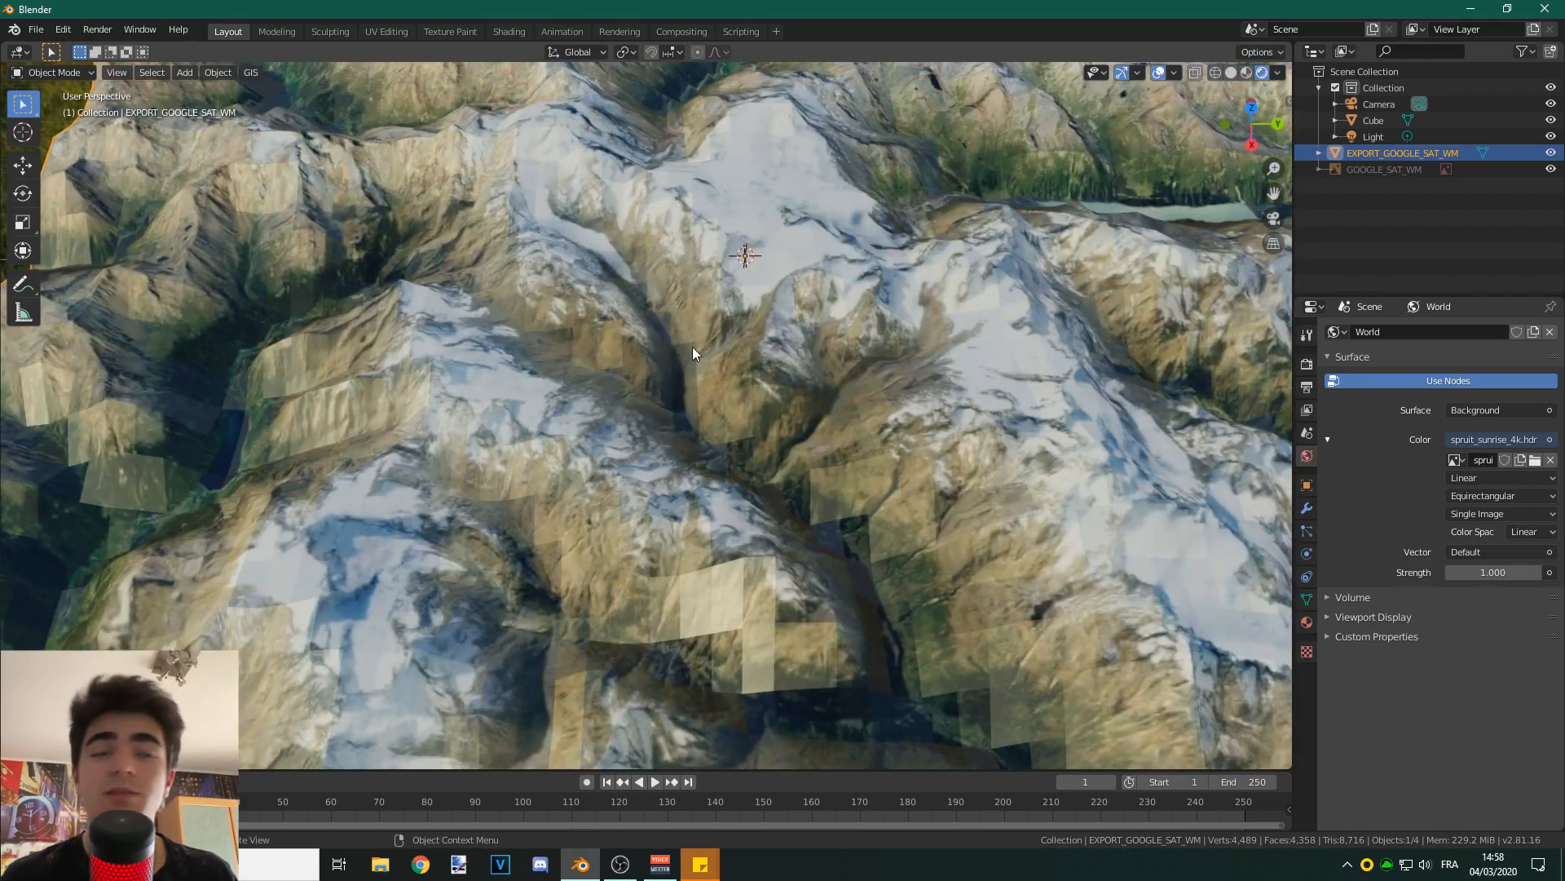
scroll(692, 345, down, 5)
middle_drag(665, 414, 727, 353)
- In Edit Mode, select the ring of side wall faces and set the mean crease of their edges to 1
click(32, 72)
click(49, 103)
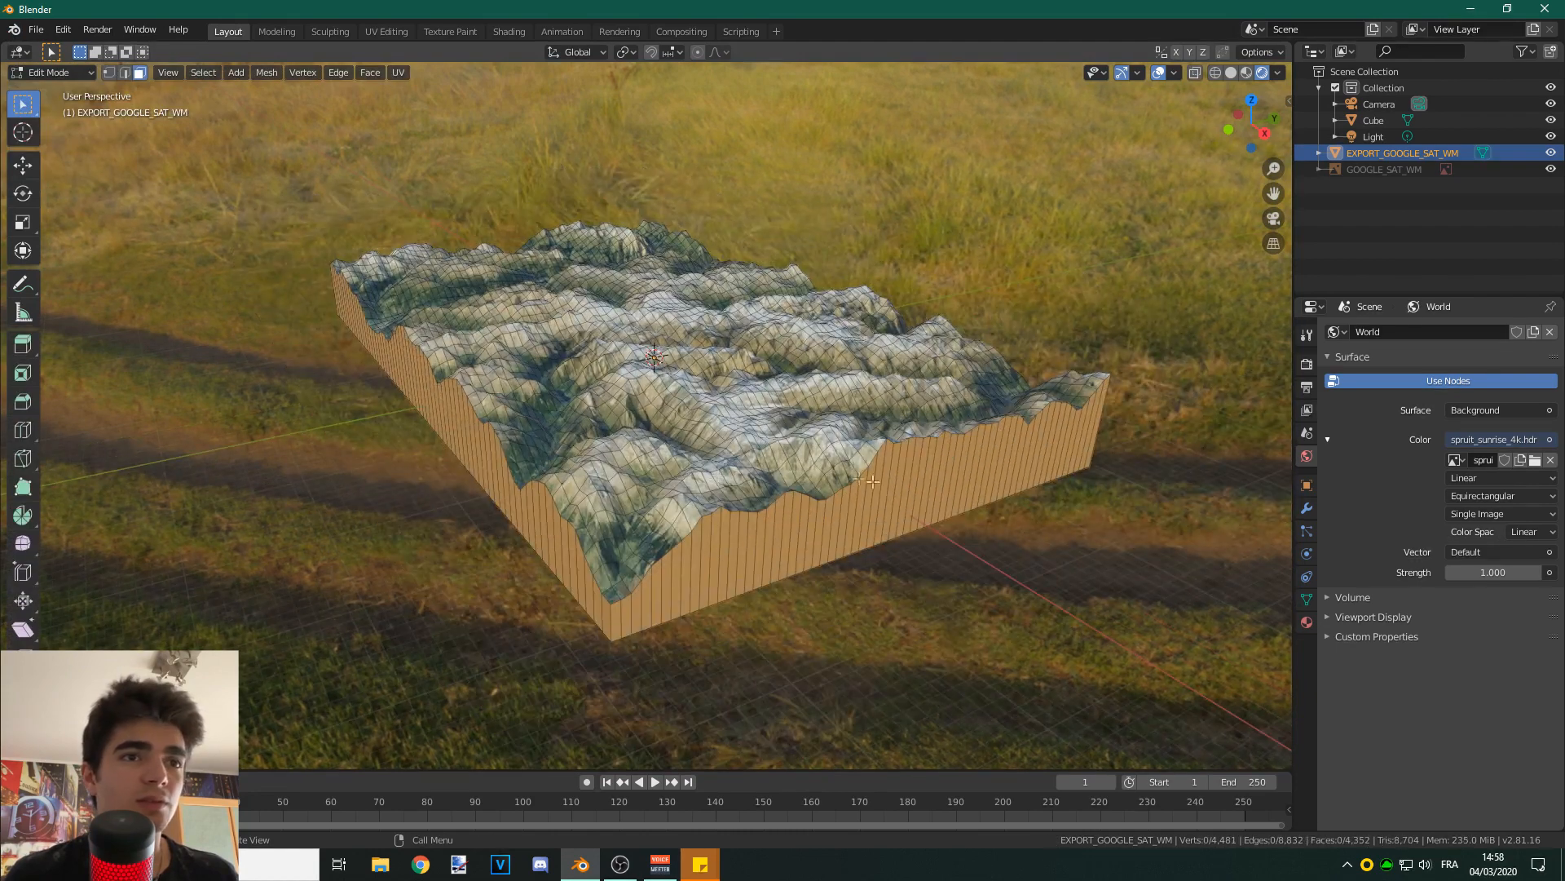
alt+click(924, 469)
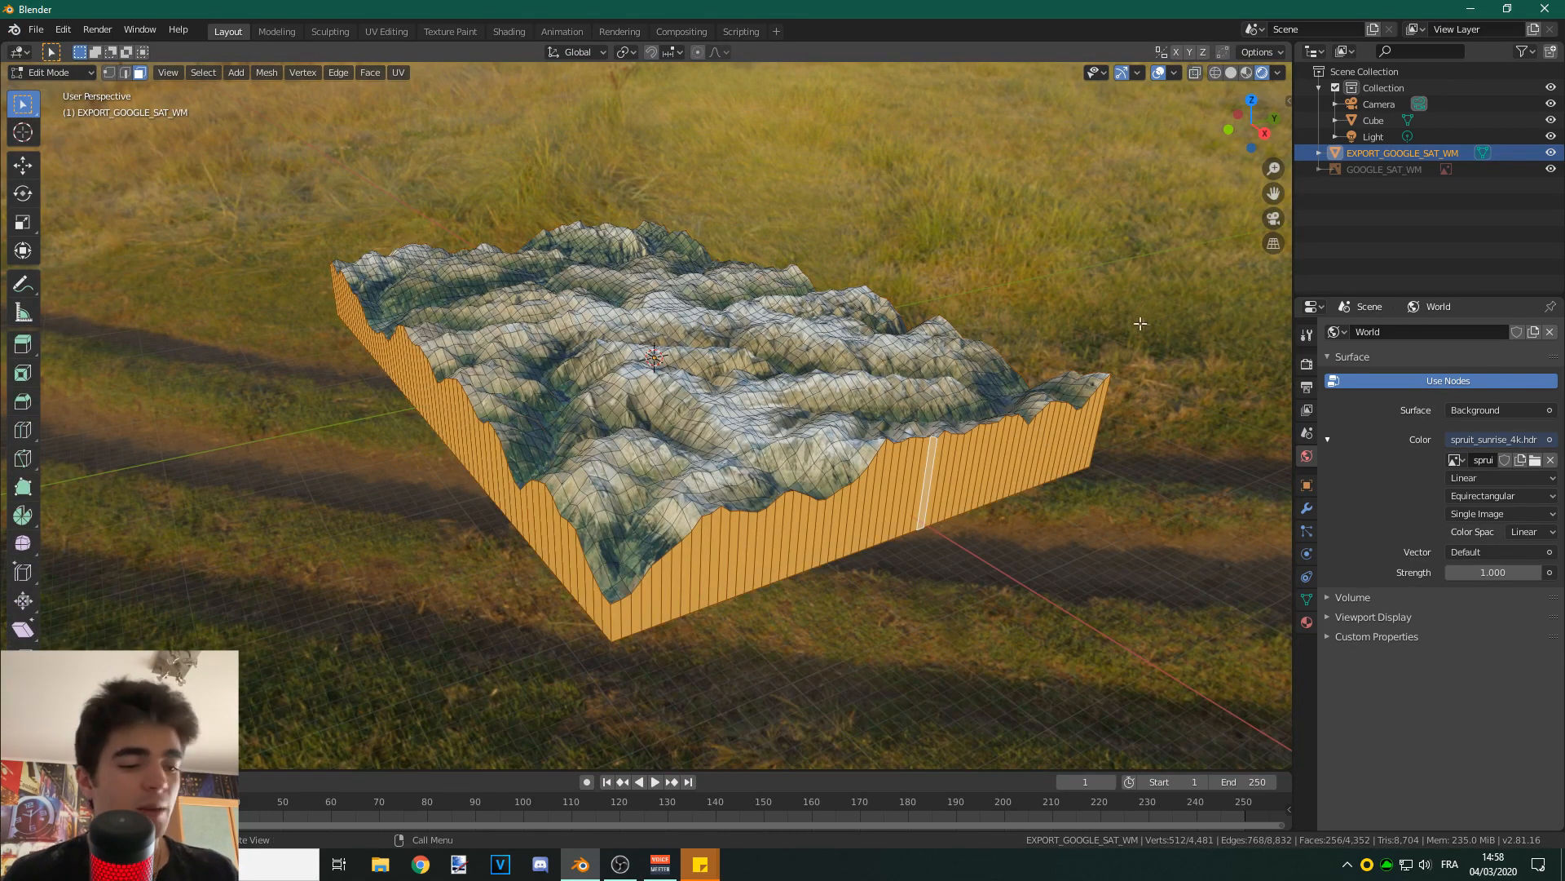
key(n)
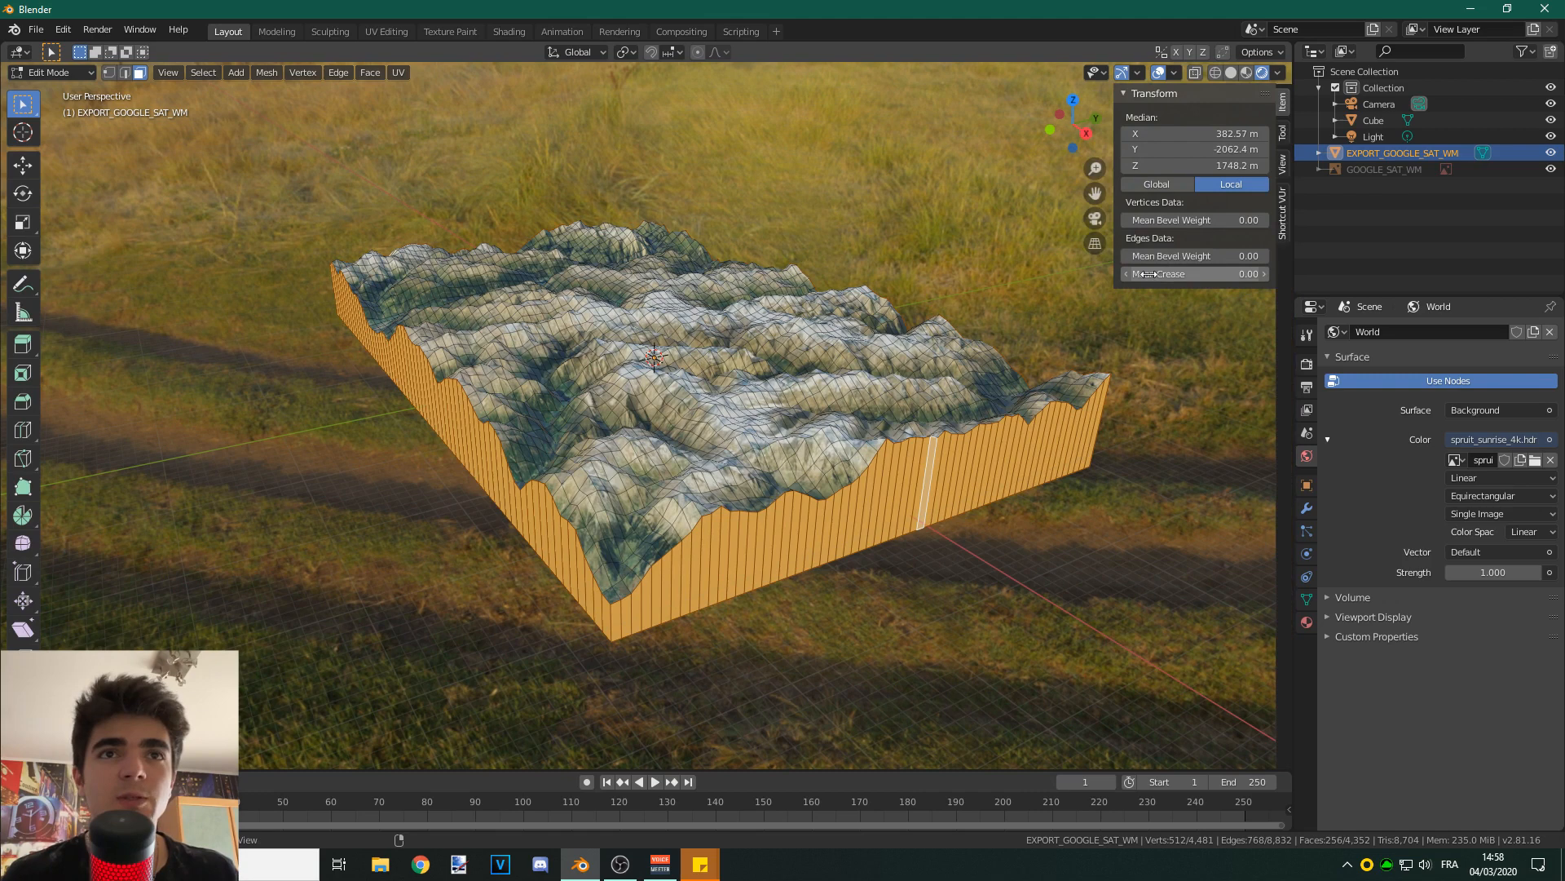
click(1186, 274)
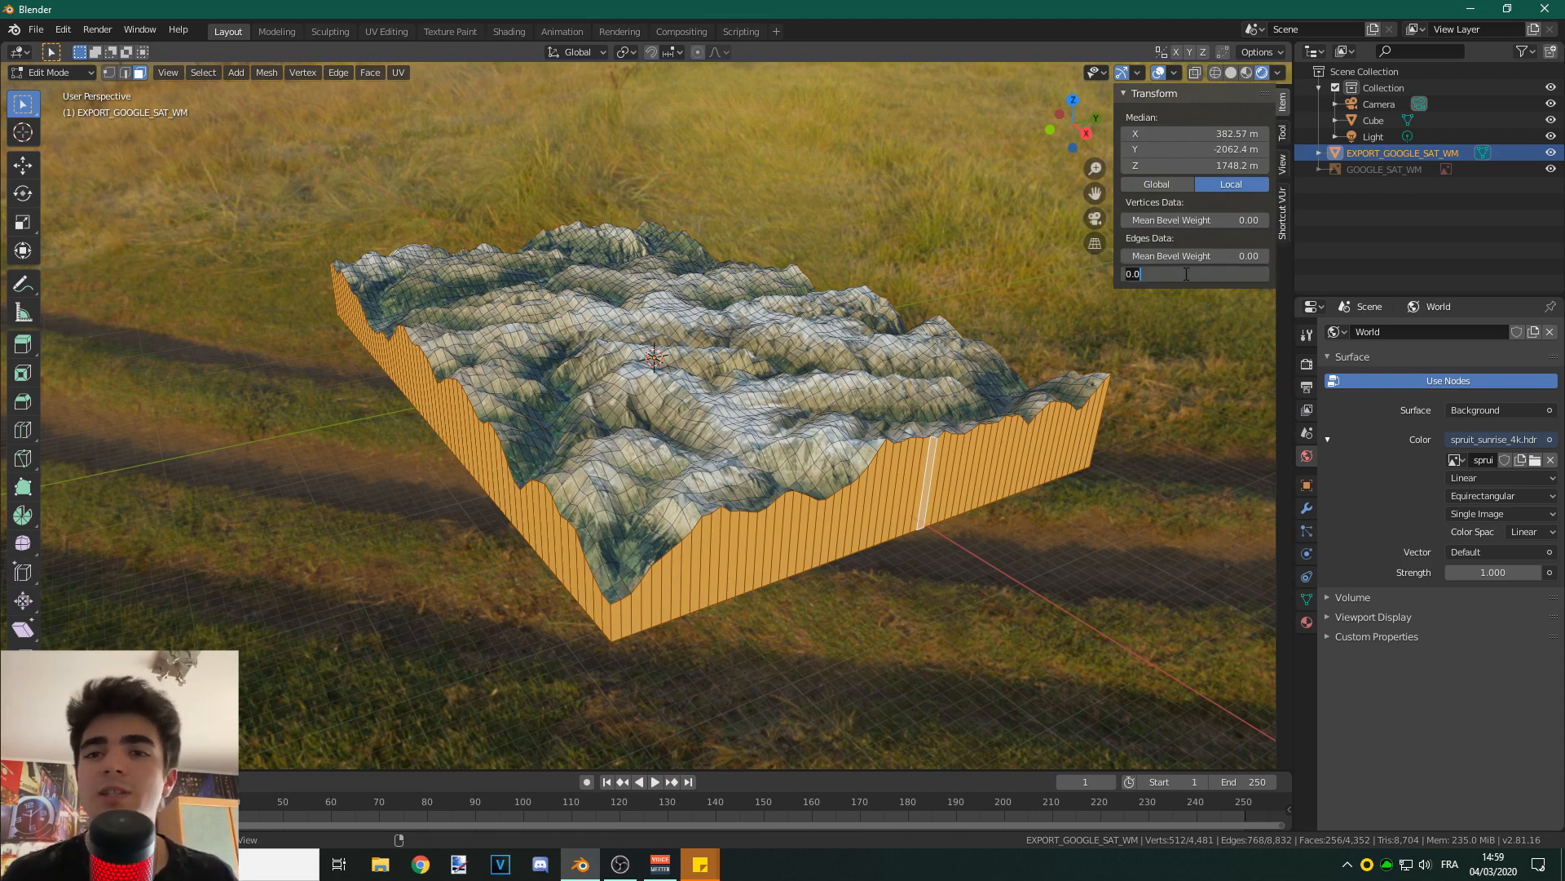
text(1)
key(Return)
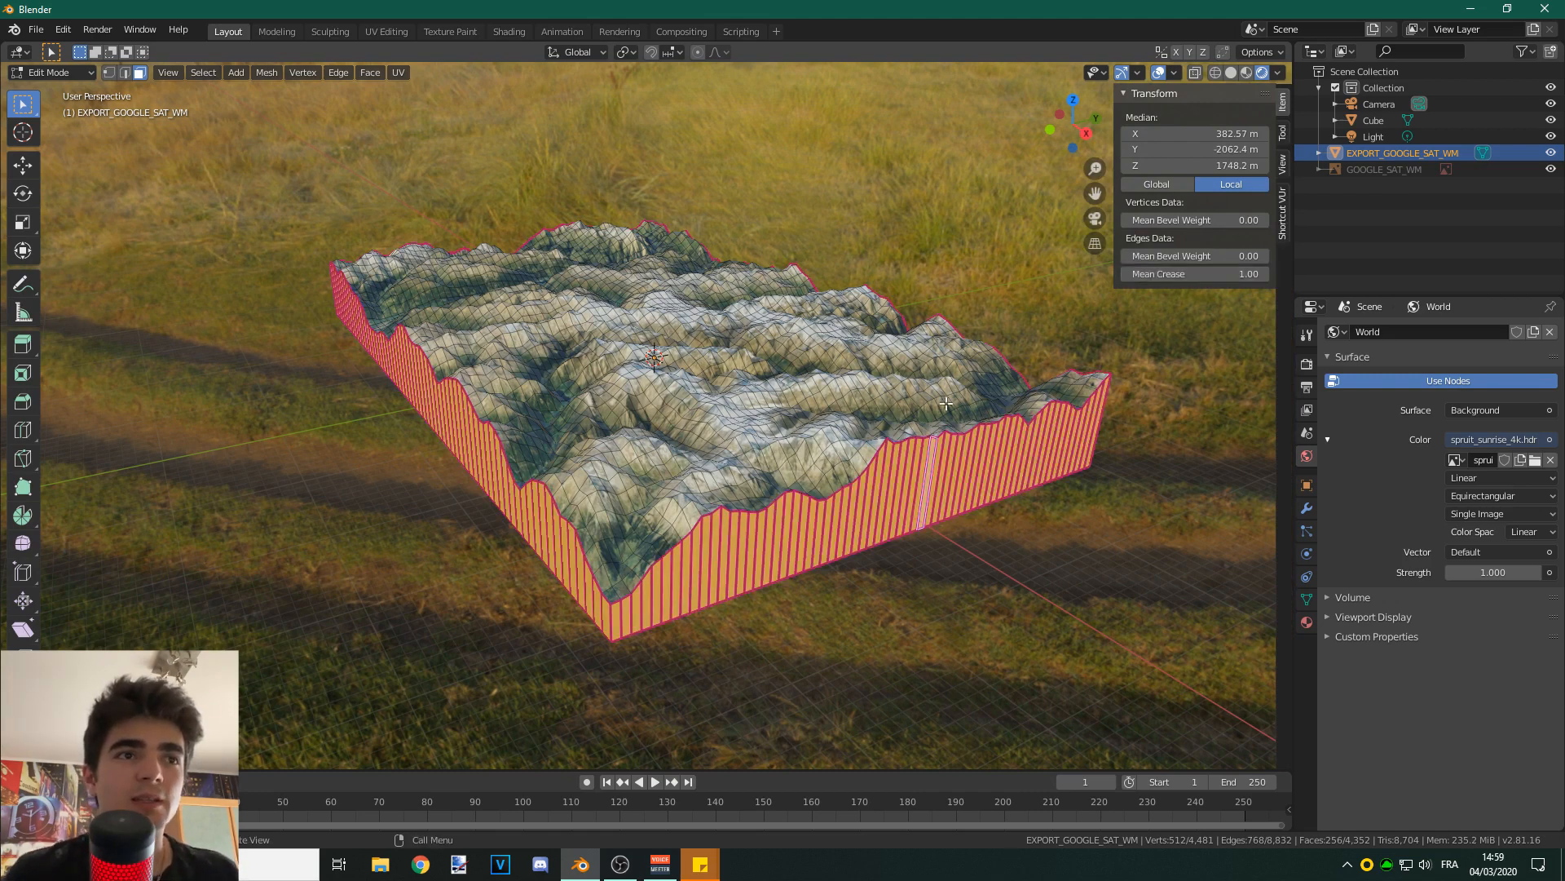
key(n)
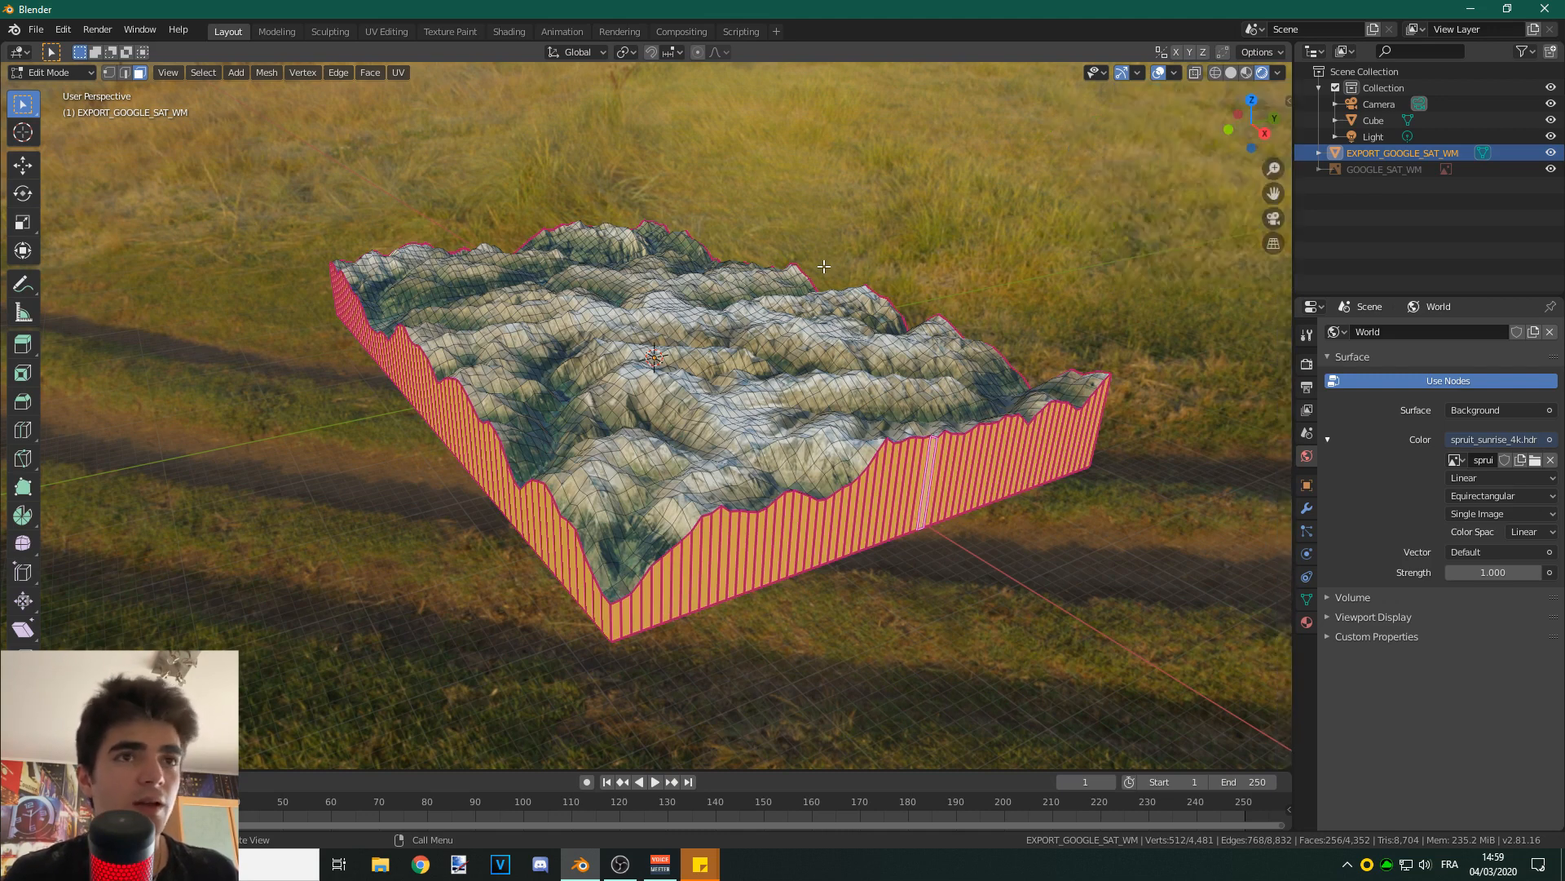
- Add a Subdivision Surface modifier to the terrain with viewport subdivisions of 2 and check the smoothed surface and wall edges
click(1307, 508)
click(1384, 333)
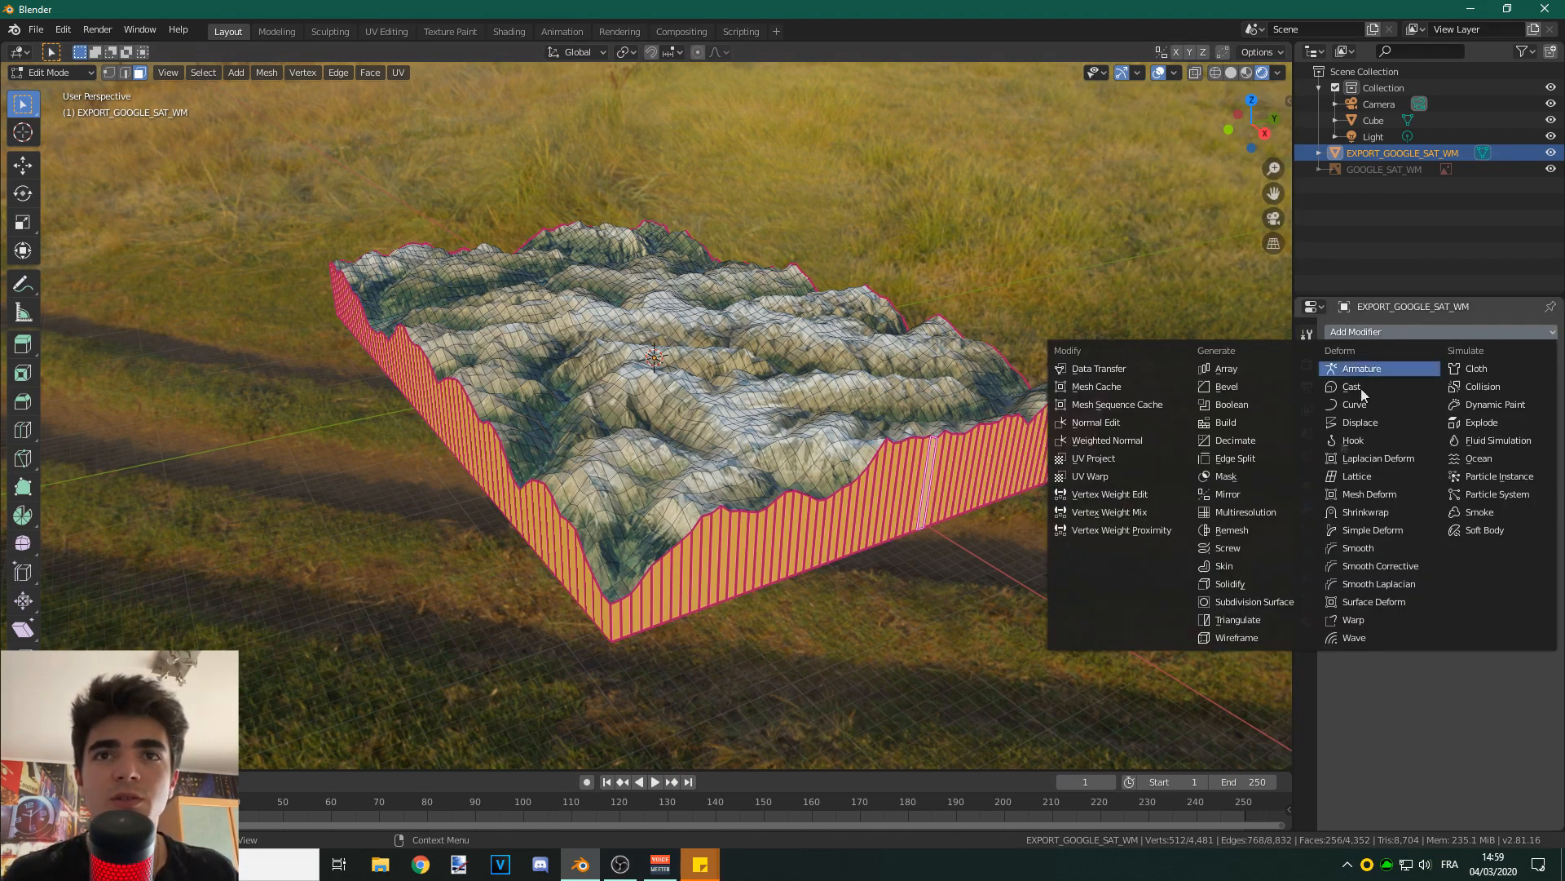
click(1249, 601)
click(1432, 455)
scroll(844, 432, up, 5)
scroll(844, 432, up, 4)
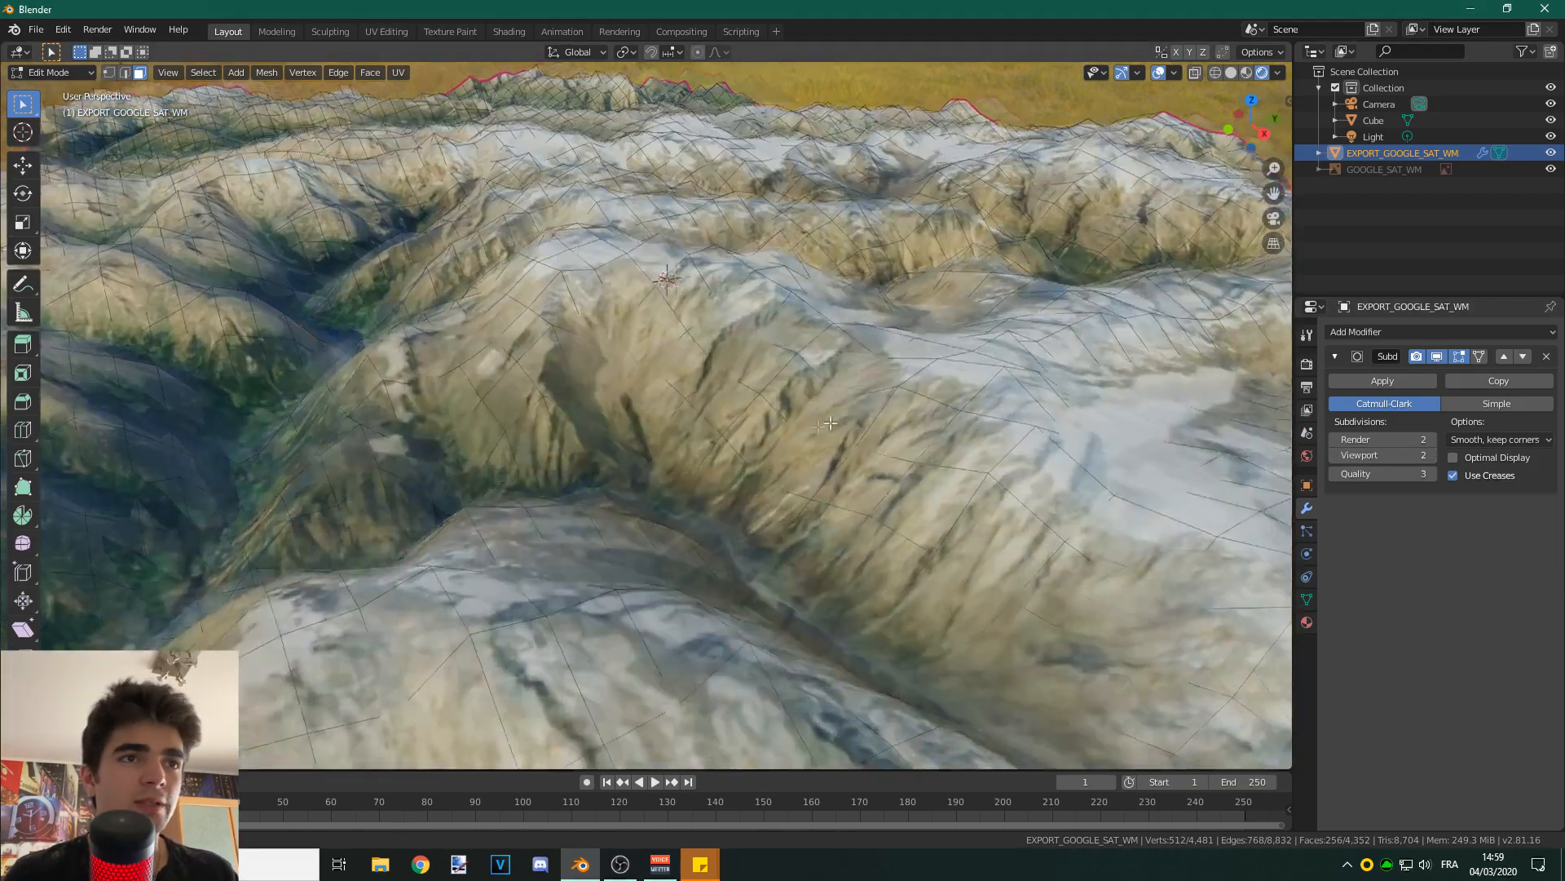
scroll(916, 391, down, 7)
middle_drag(822, 412, 866, 375)
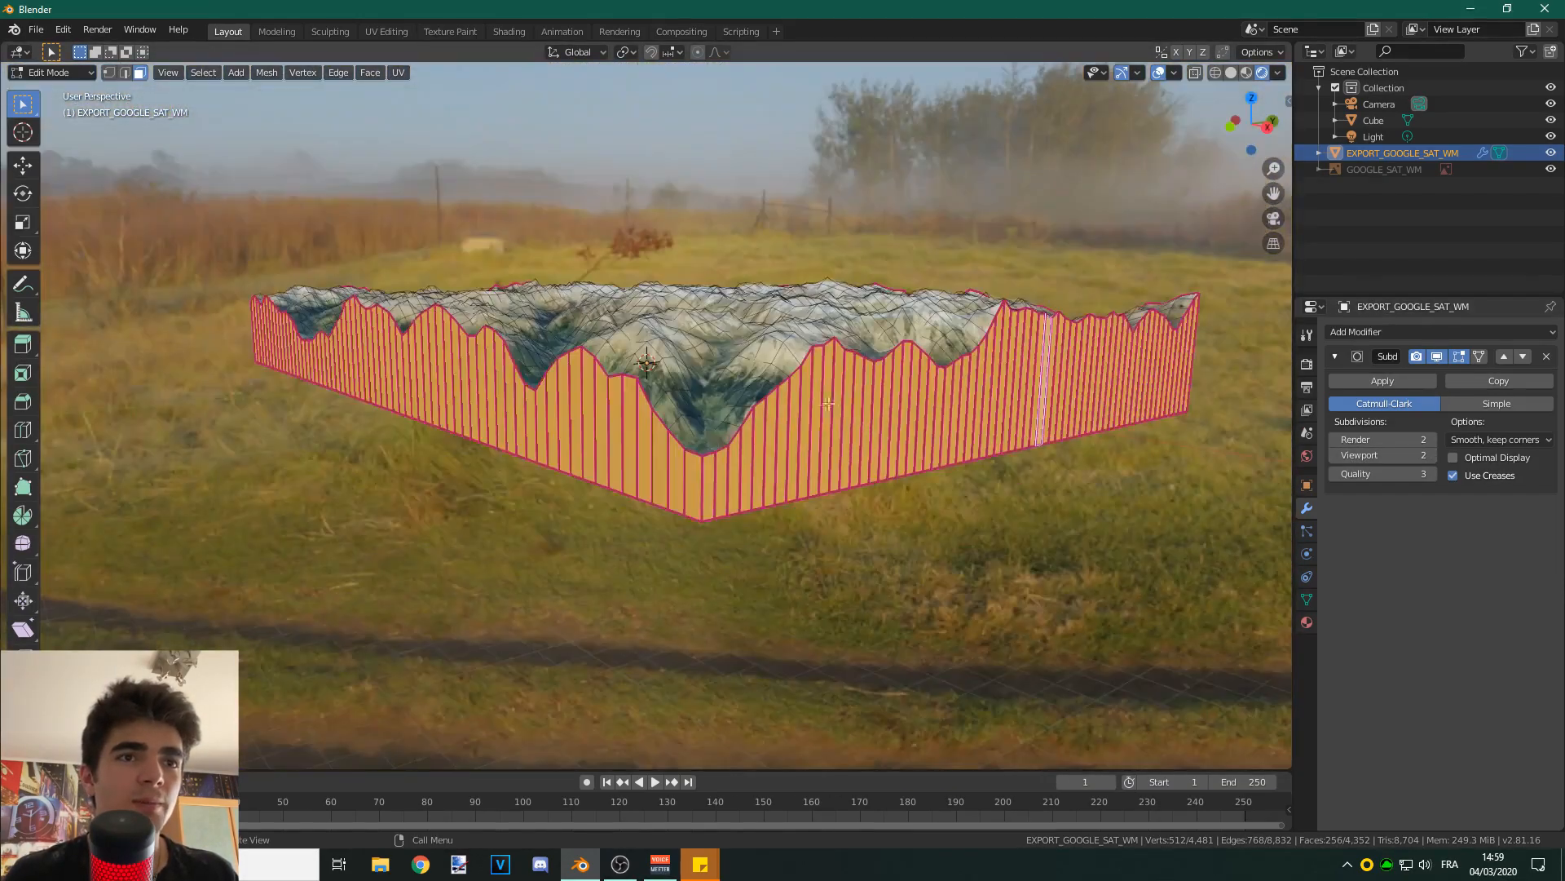
scroll(866, 374, up, 1)
scroll(1180, 352, down, 2)
middle_drag(1179, 352, 1159, 394)
- Apply the Subdivision Surface modifier in Object Mode and view the terrain block from other sides
click(1379, 384)
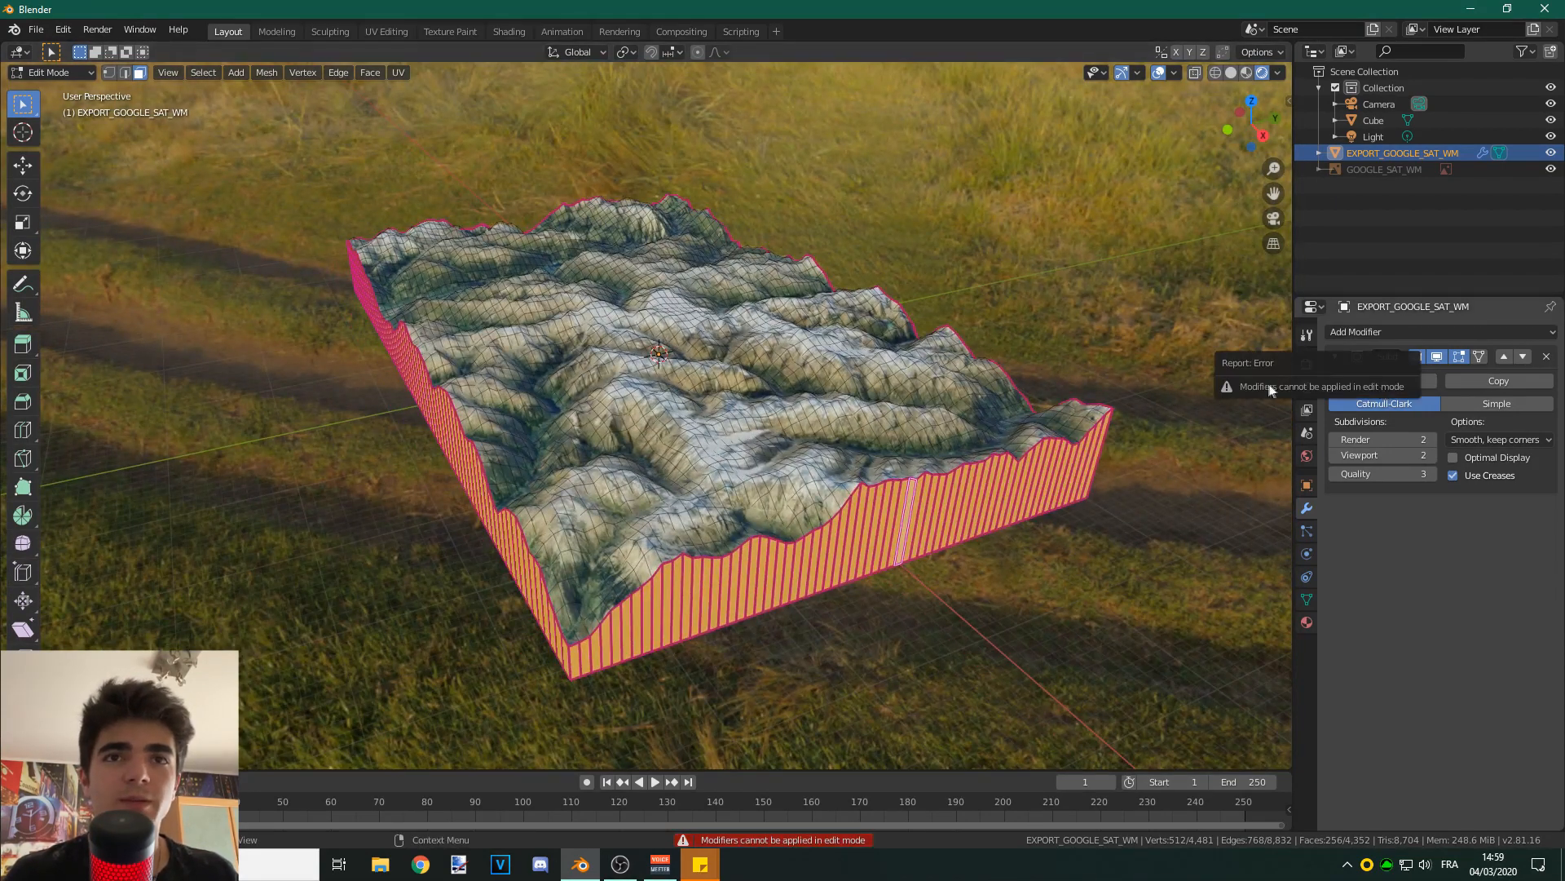
key(Tab)
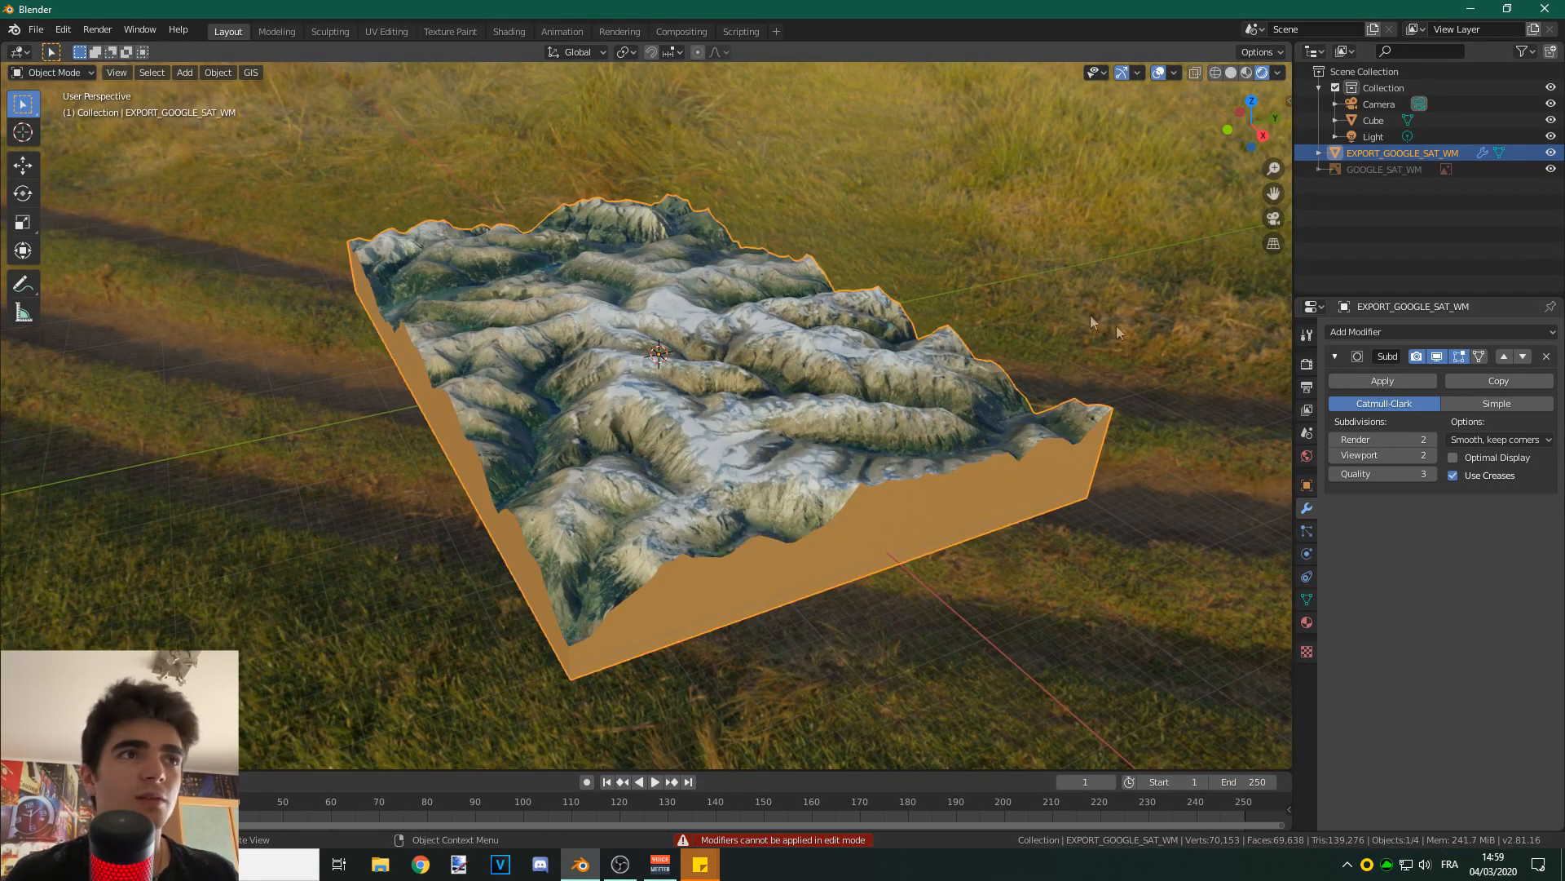
click(1380, 381)
scroll(754, 349, up, 3)
middle_drag(754, 349, 717, 349)
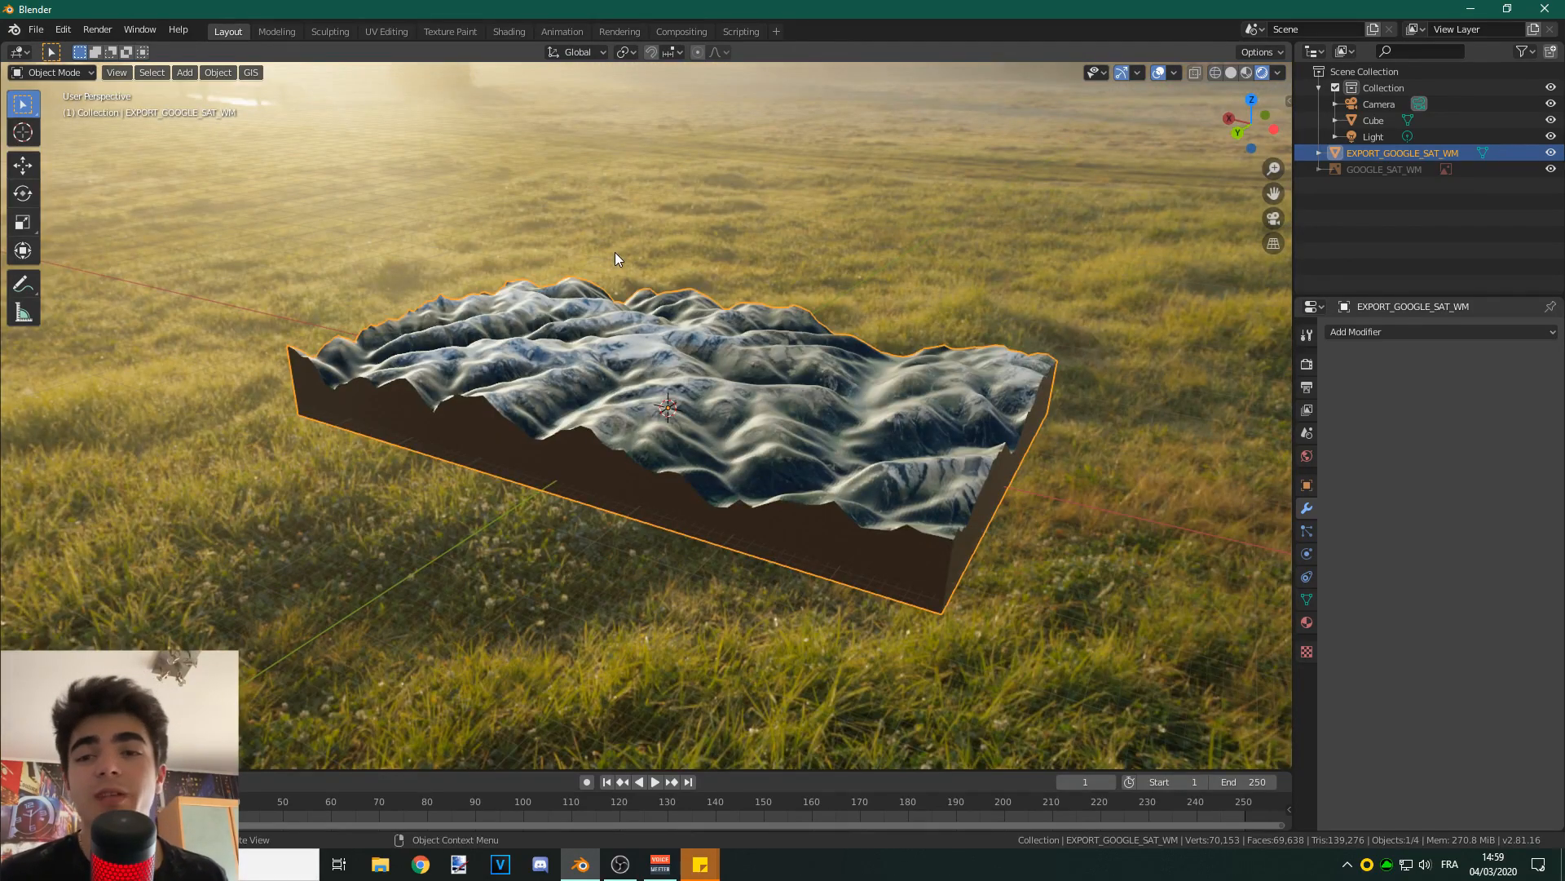
scroll(615, 253, up, 2)
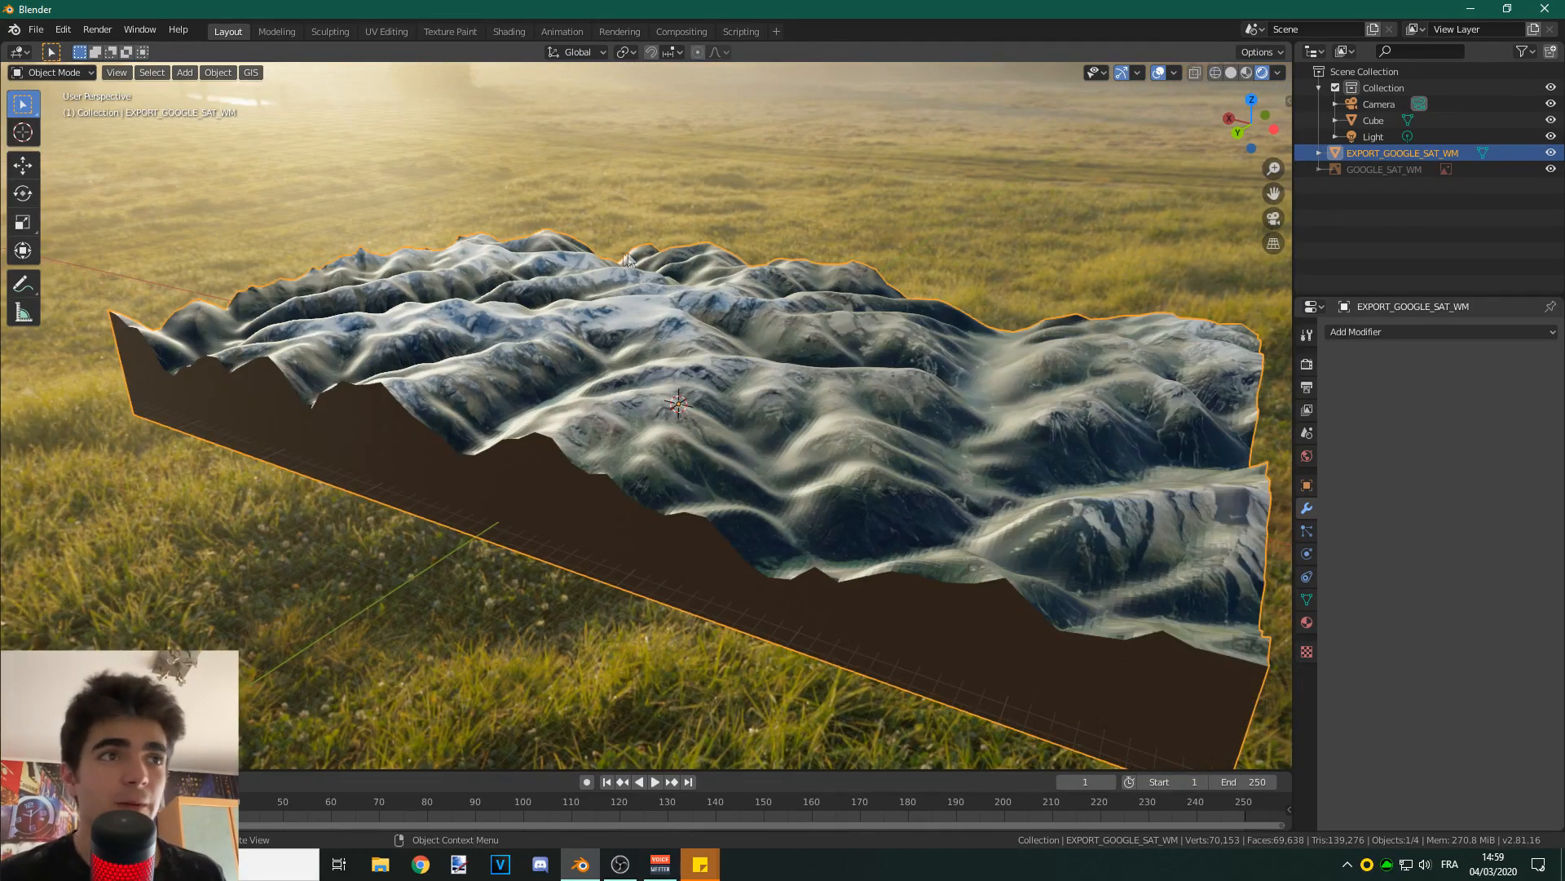
middle_drag(726, 266, 804, 329)
scroll(804, 330, down, 1)
middle_drag(804, 395, 841, 384)
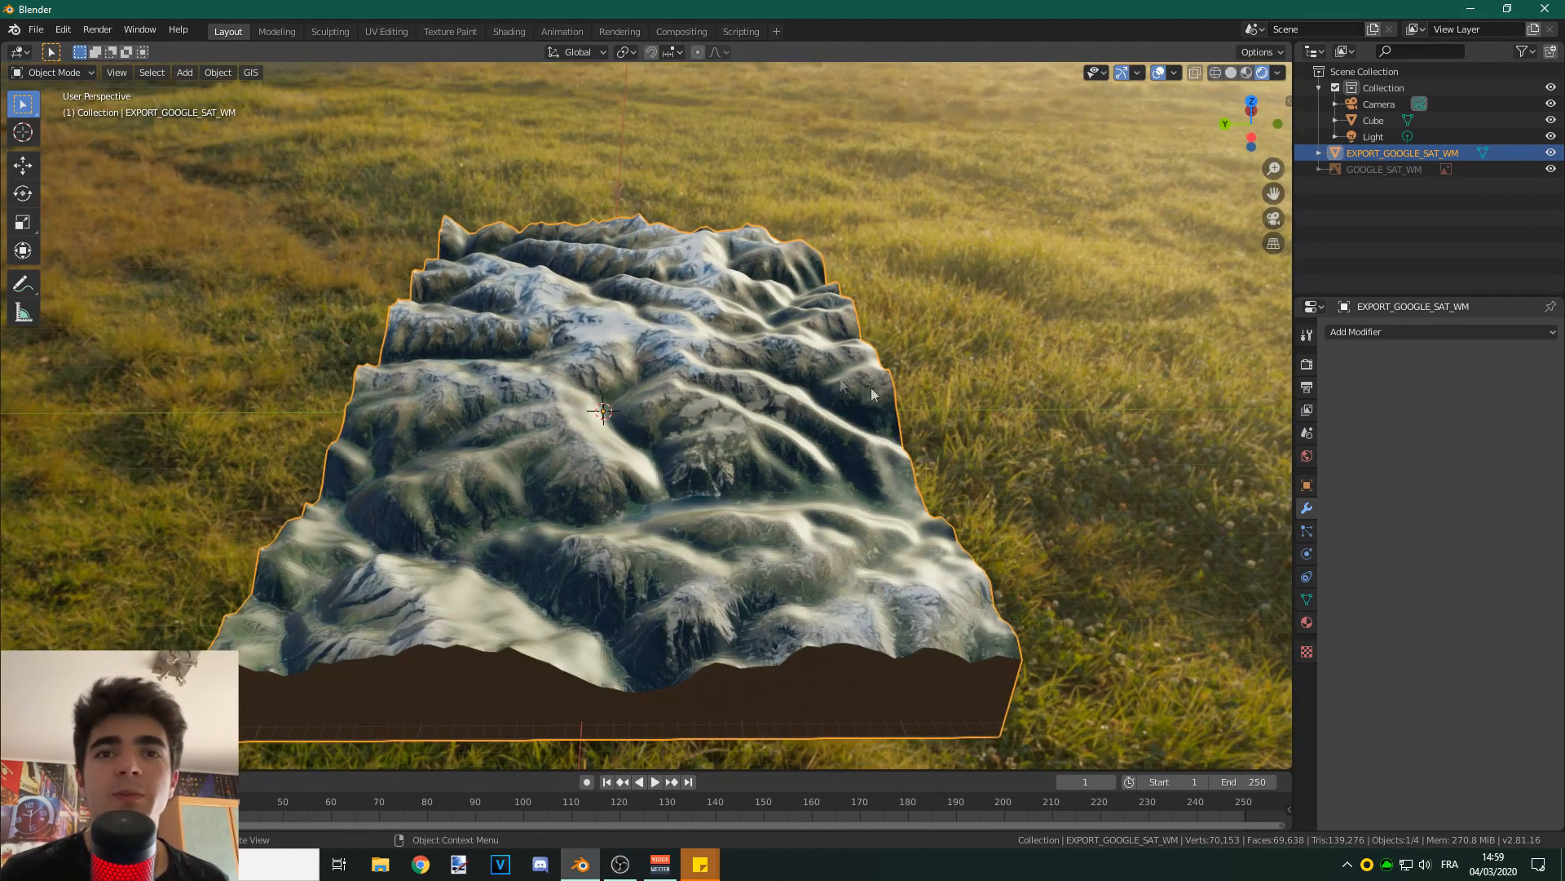
- Raise the roughness of the terrain's rastMat material to reduce the shine on the mountains
click(1307, 622)
click(1375, 338)
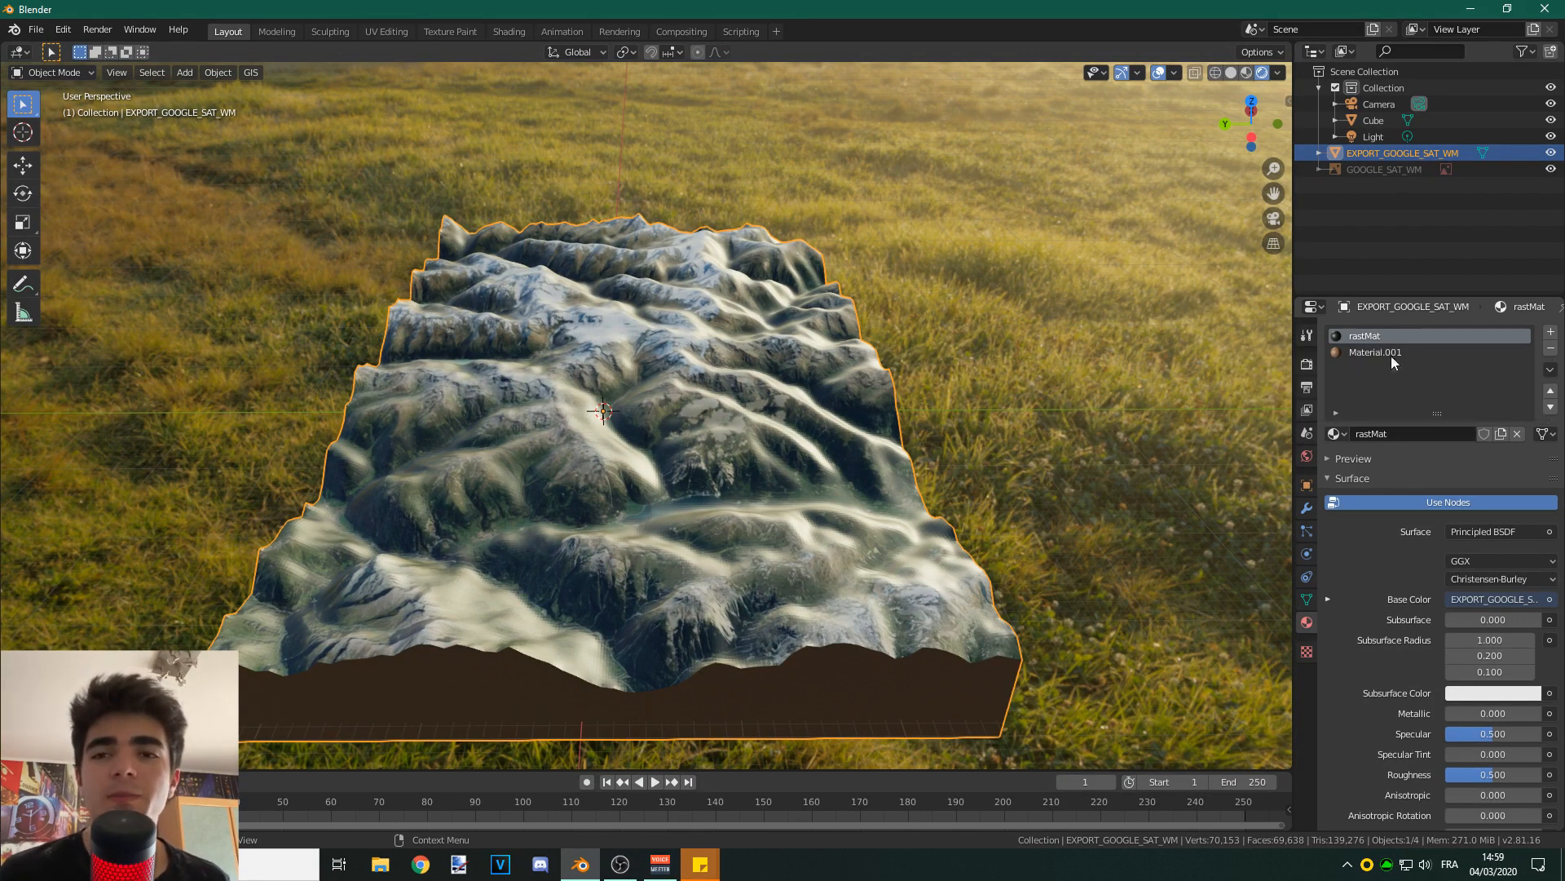
scroll(1388, 420, down, 10)
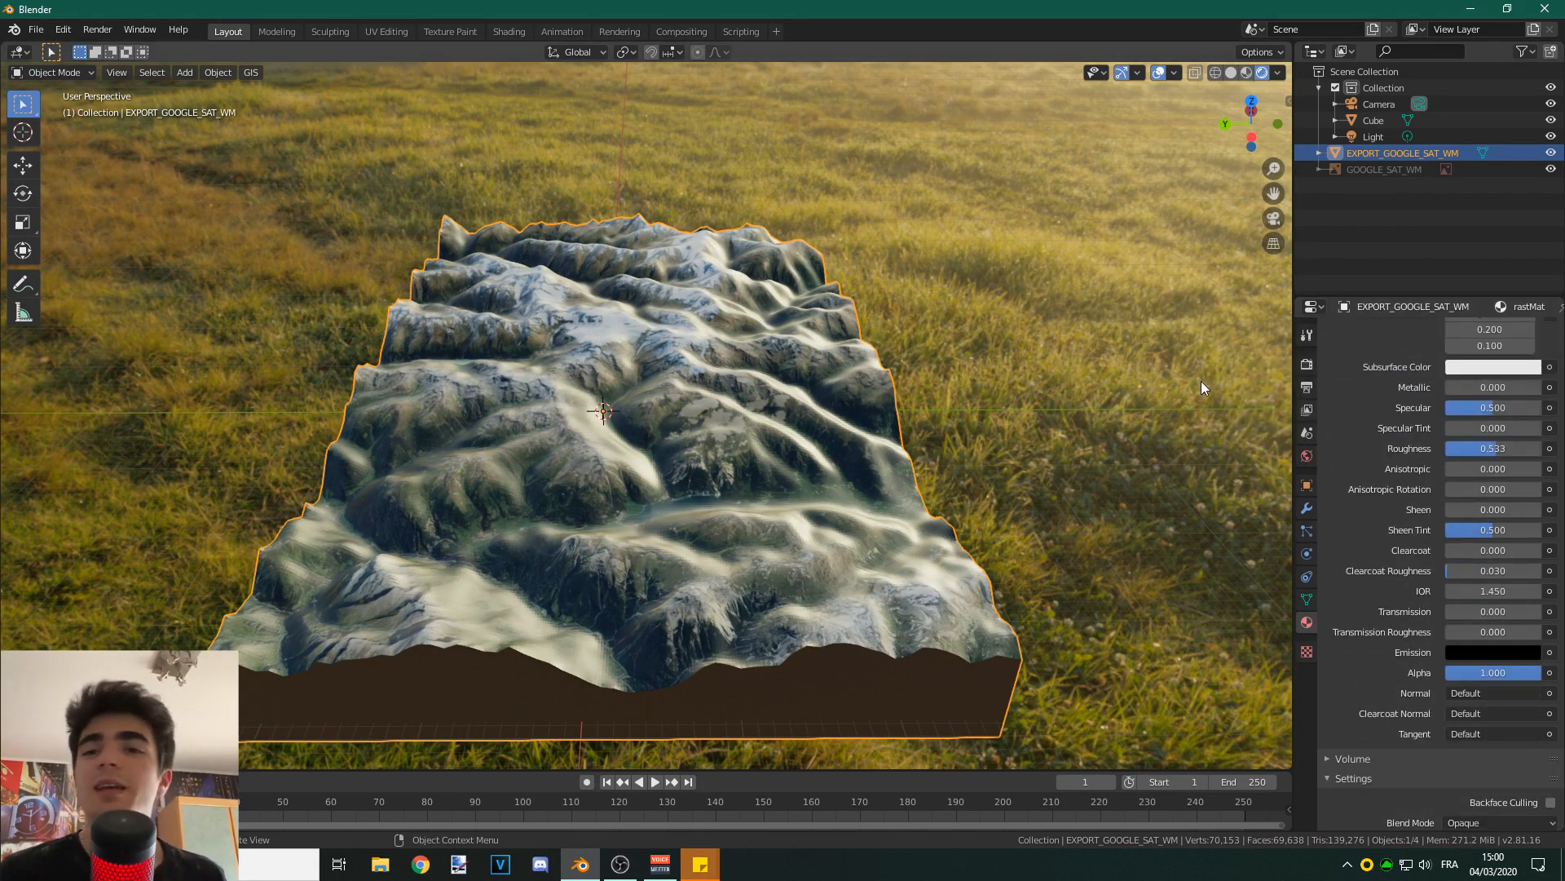
drag(1484, 449, 1516, 449)
scroll(775, 352, down, 2)
middle_drag(768, 351, 864, 350)
scroll(729, 335, up, 4)
scroll(644, 341, down, 3)
scroll(1412, 496, up, 10)
- Set the scene's color management look to Medium High Contrast and check the terrain under it
click(1307, 335)
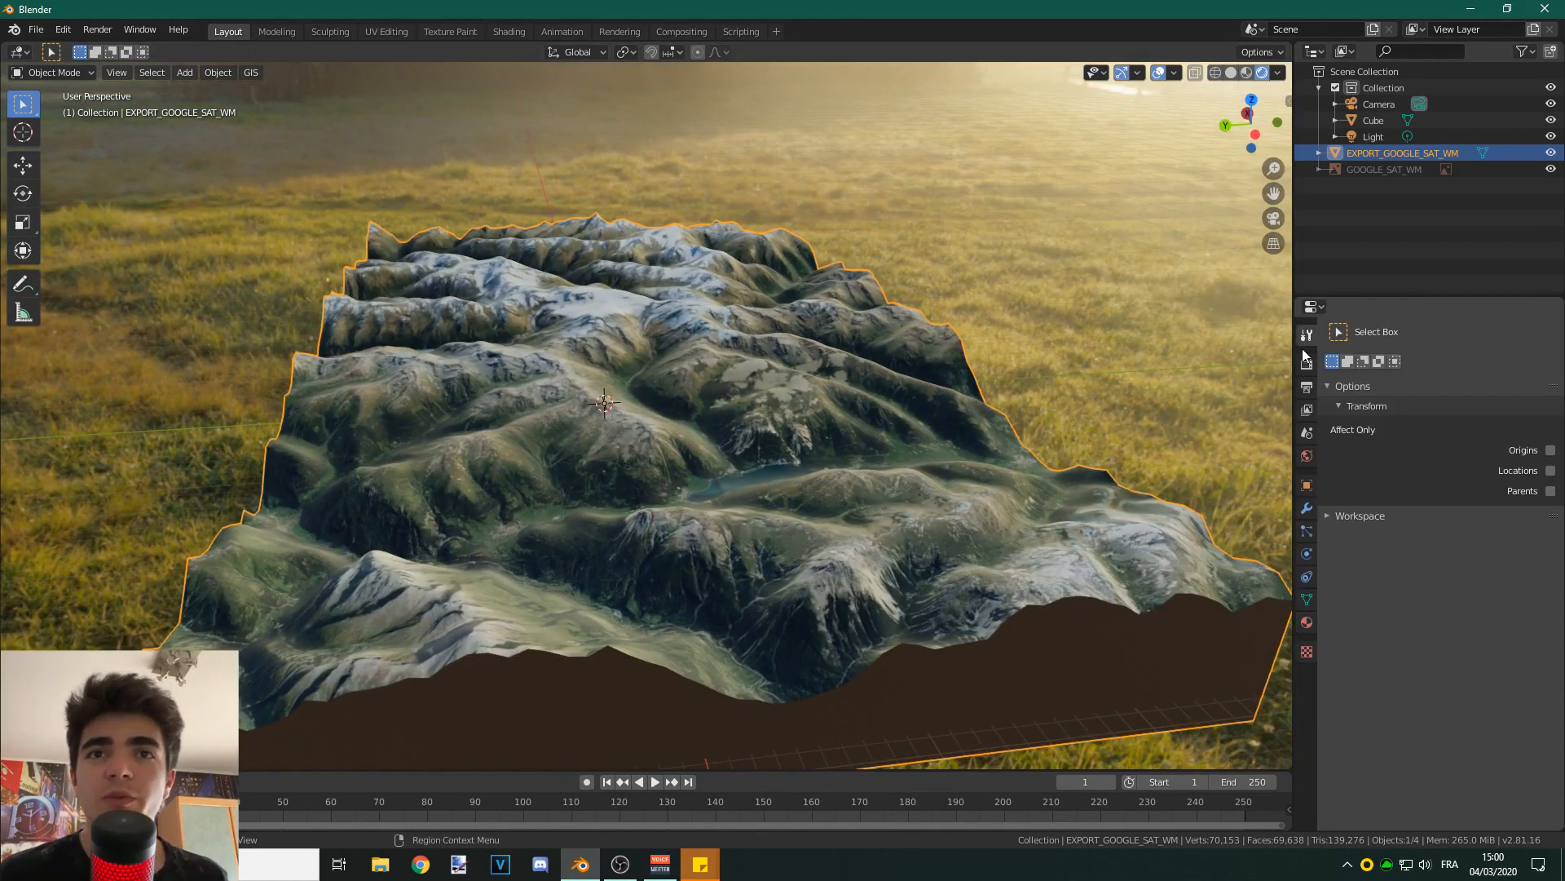
click(1307, 362)
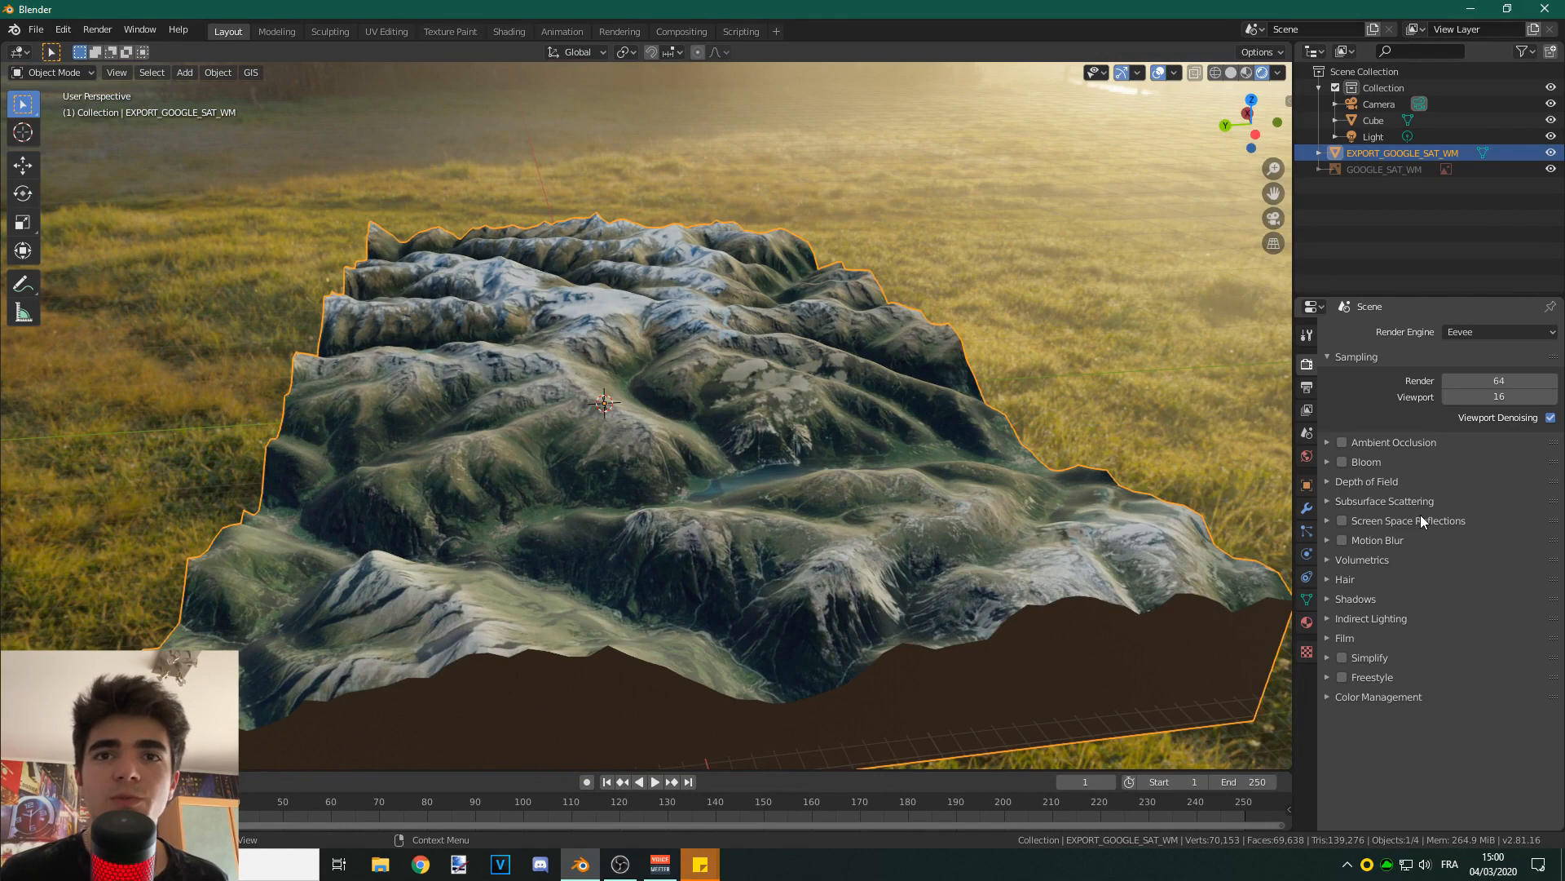
click(1325, 697)
scroll(1353, 687, down, 1)
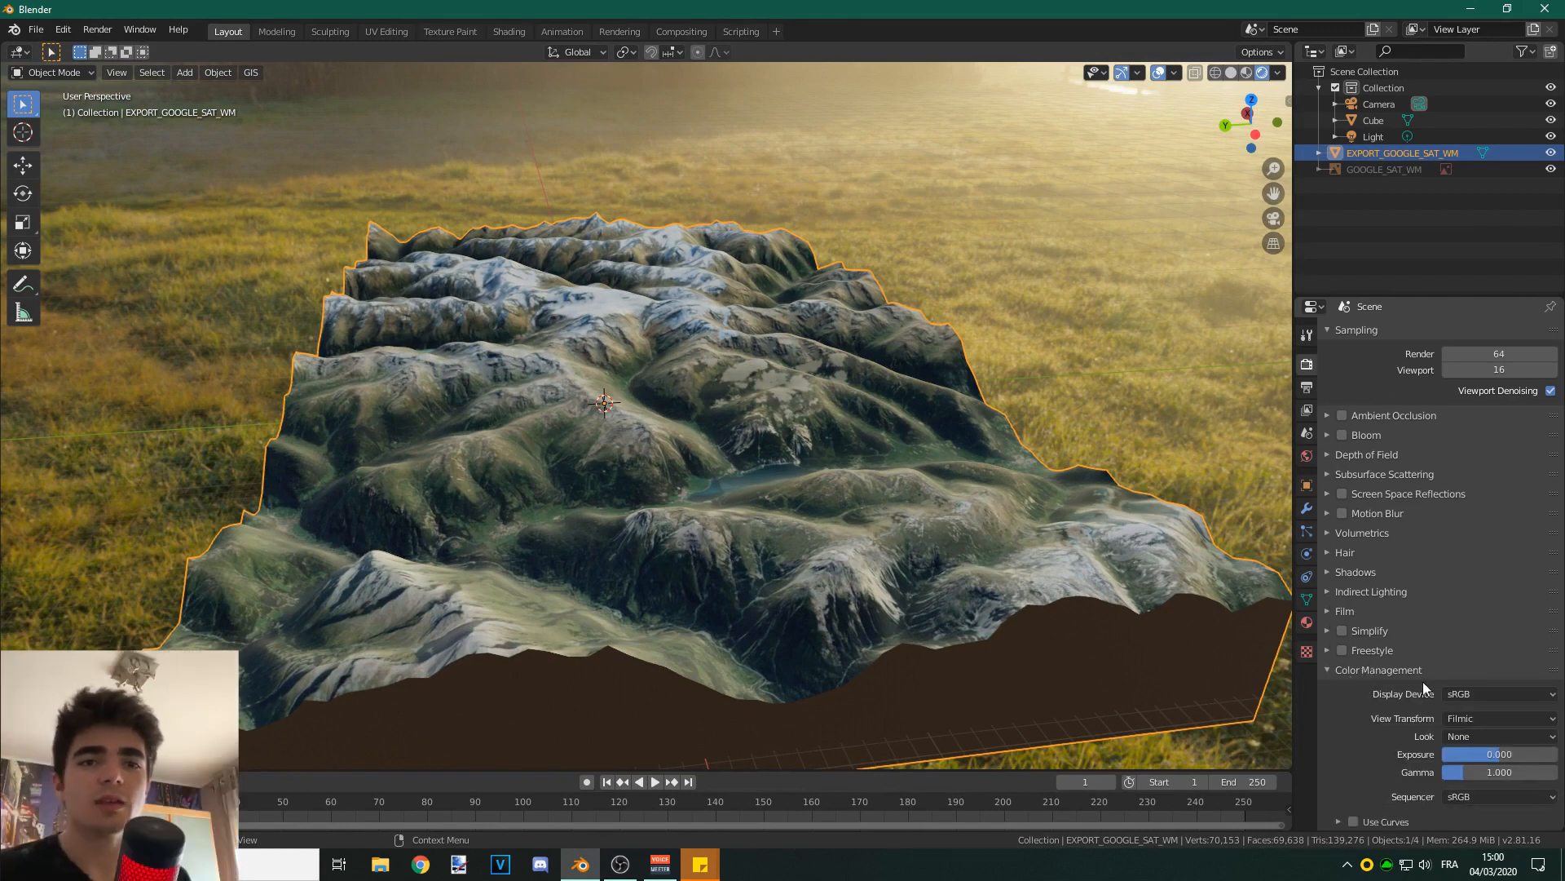
click(1467, 737)
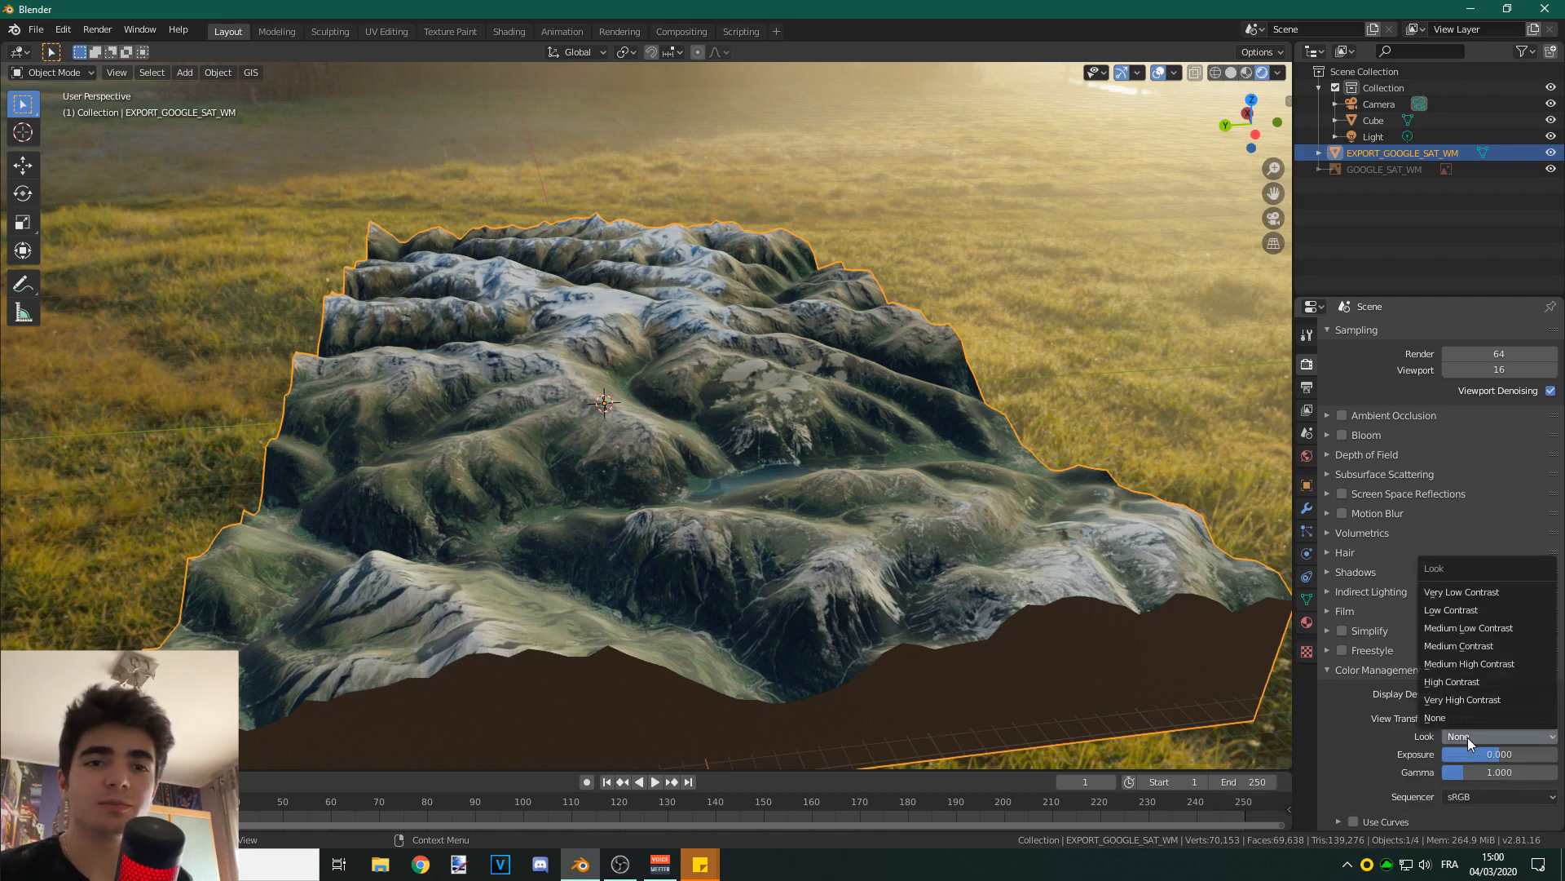
click(1485, 669)
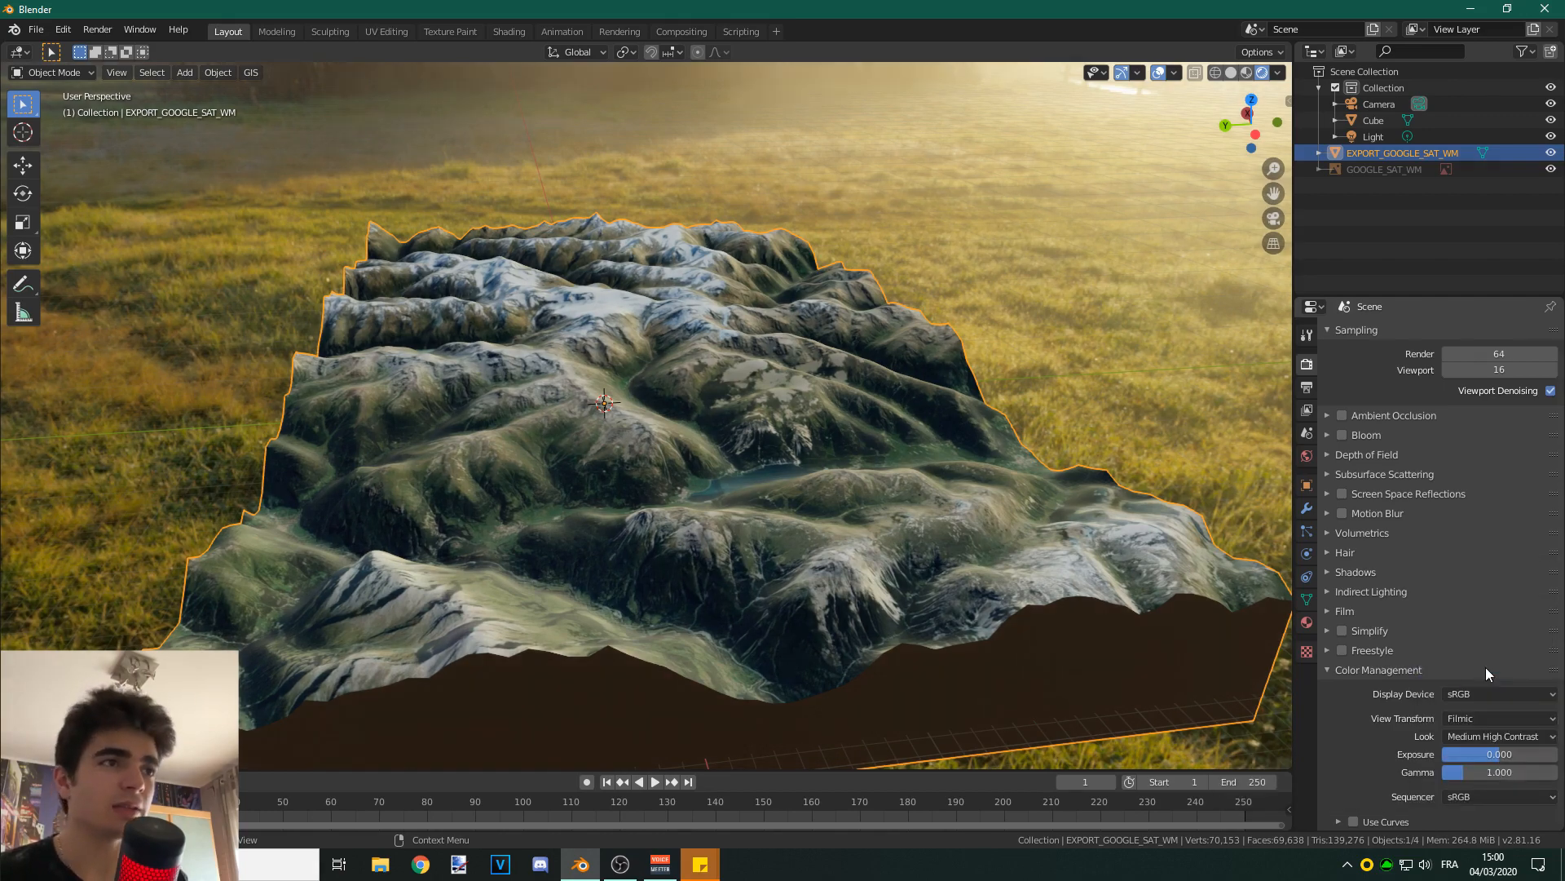
scroll(456, 465, down, 5)
middle_drag(444, 464, 487, 559)
scroll(554, 534, up, 6)
middle_drag(560, 525, 545, 452)
scroll(545, 452, down, 1)
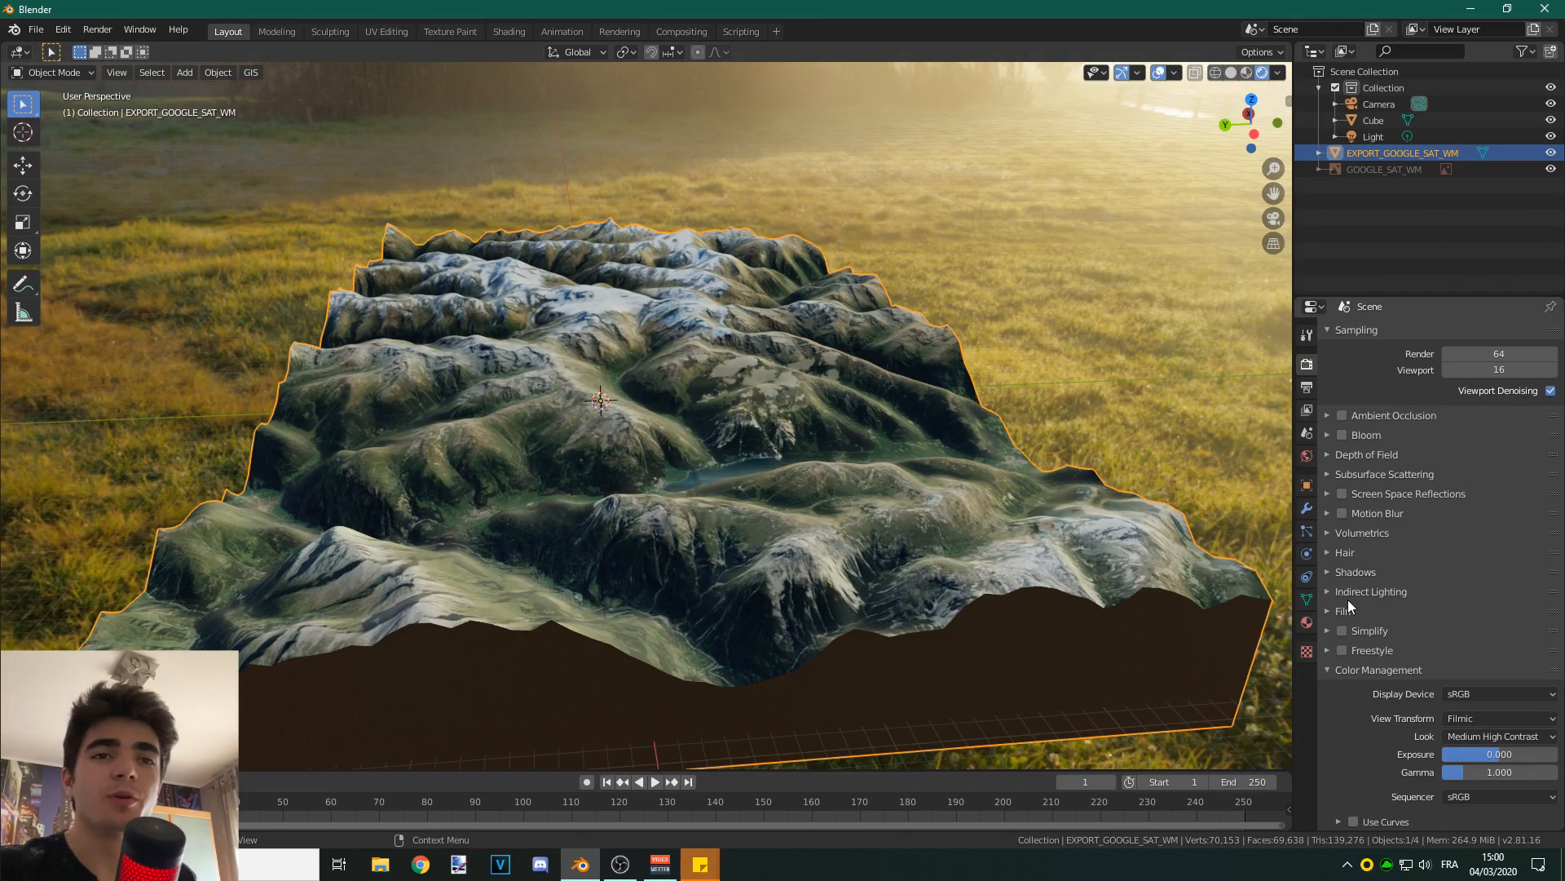
- Make the render film transparent so the HDRI background is hidden
scroll(1397, 683, up, 2)
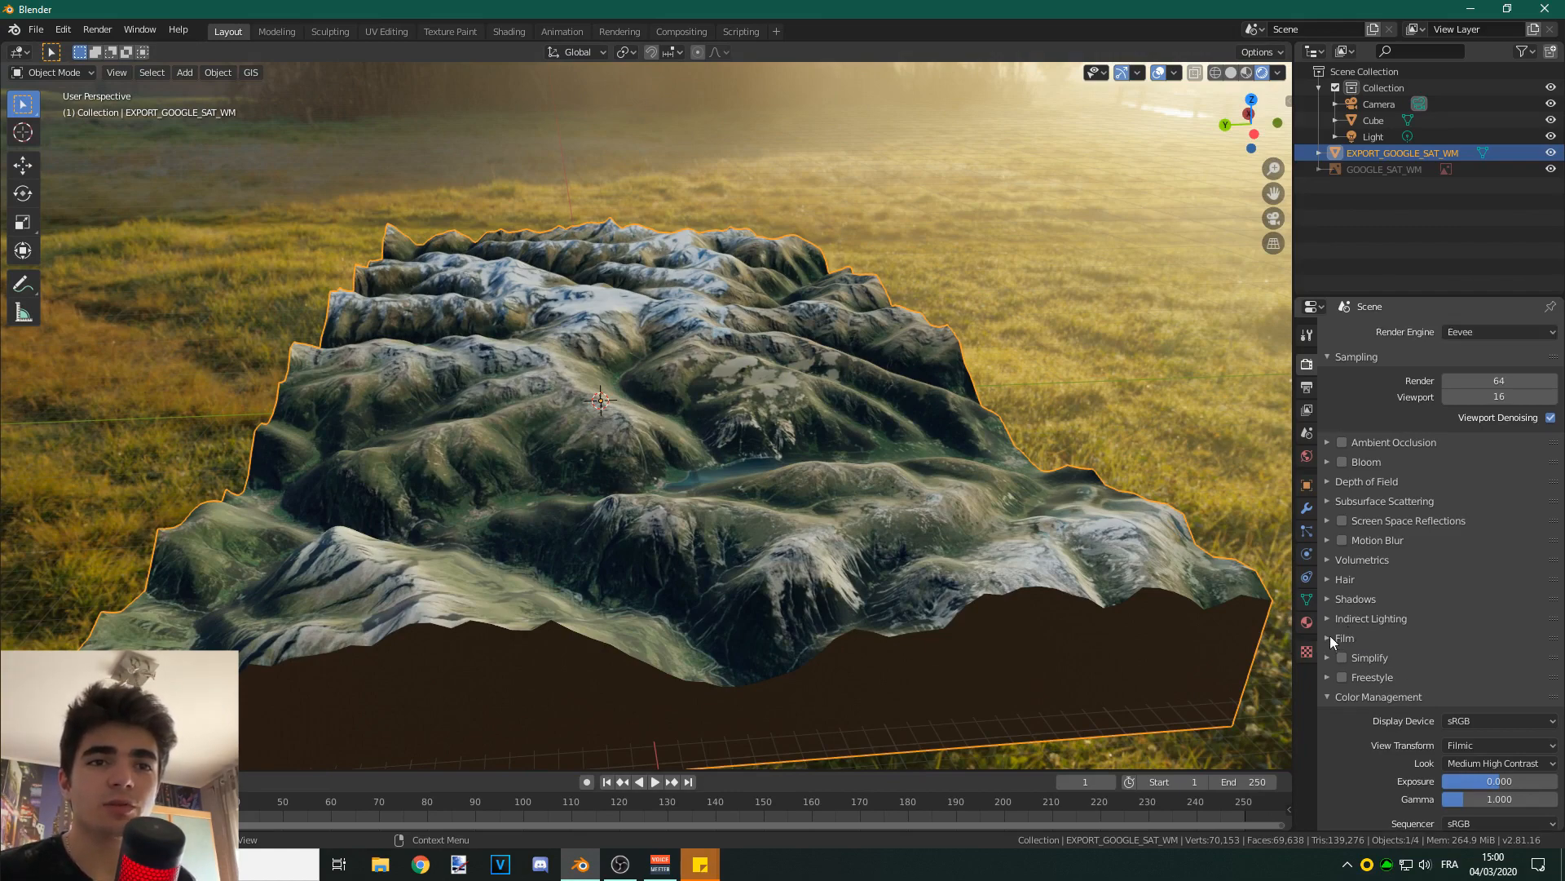
click(1329, 638)
scroll(1329, 634, down, 3)
click(1535, 586)
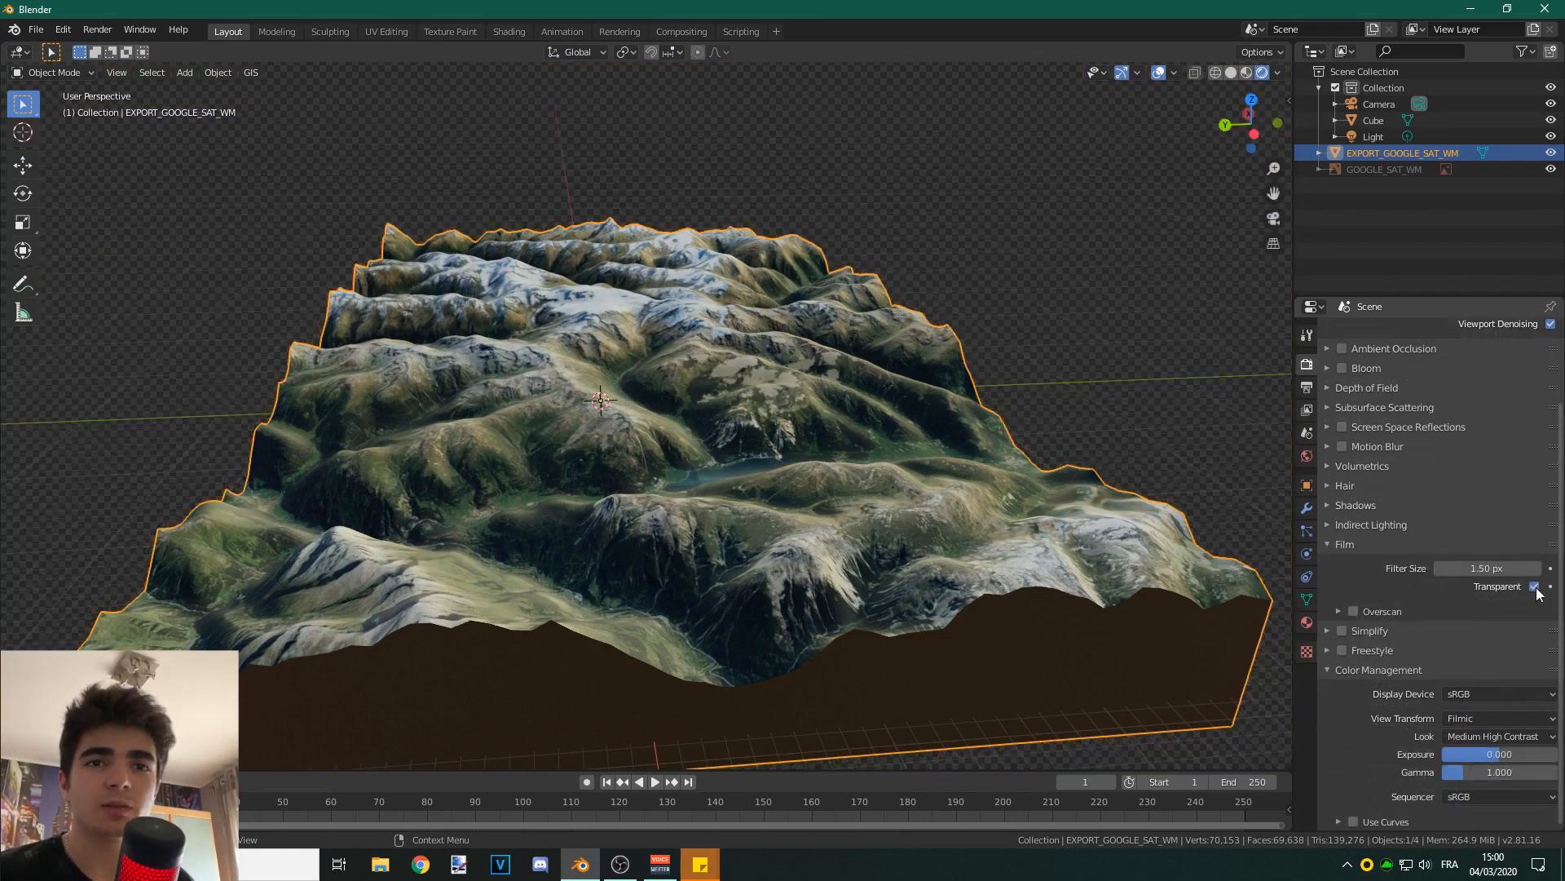
scroll(883, 351, down, 5)
scroll(883, 351, up, 5)
- Deselect the terrain and inspect the finished block from several sides and distances
middle_drag(961, 290, 869, 278)
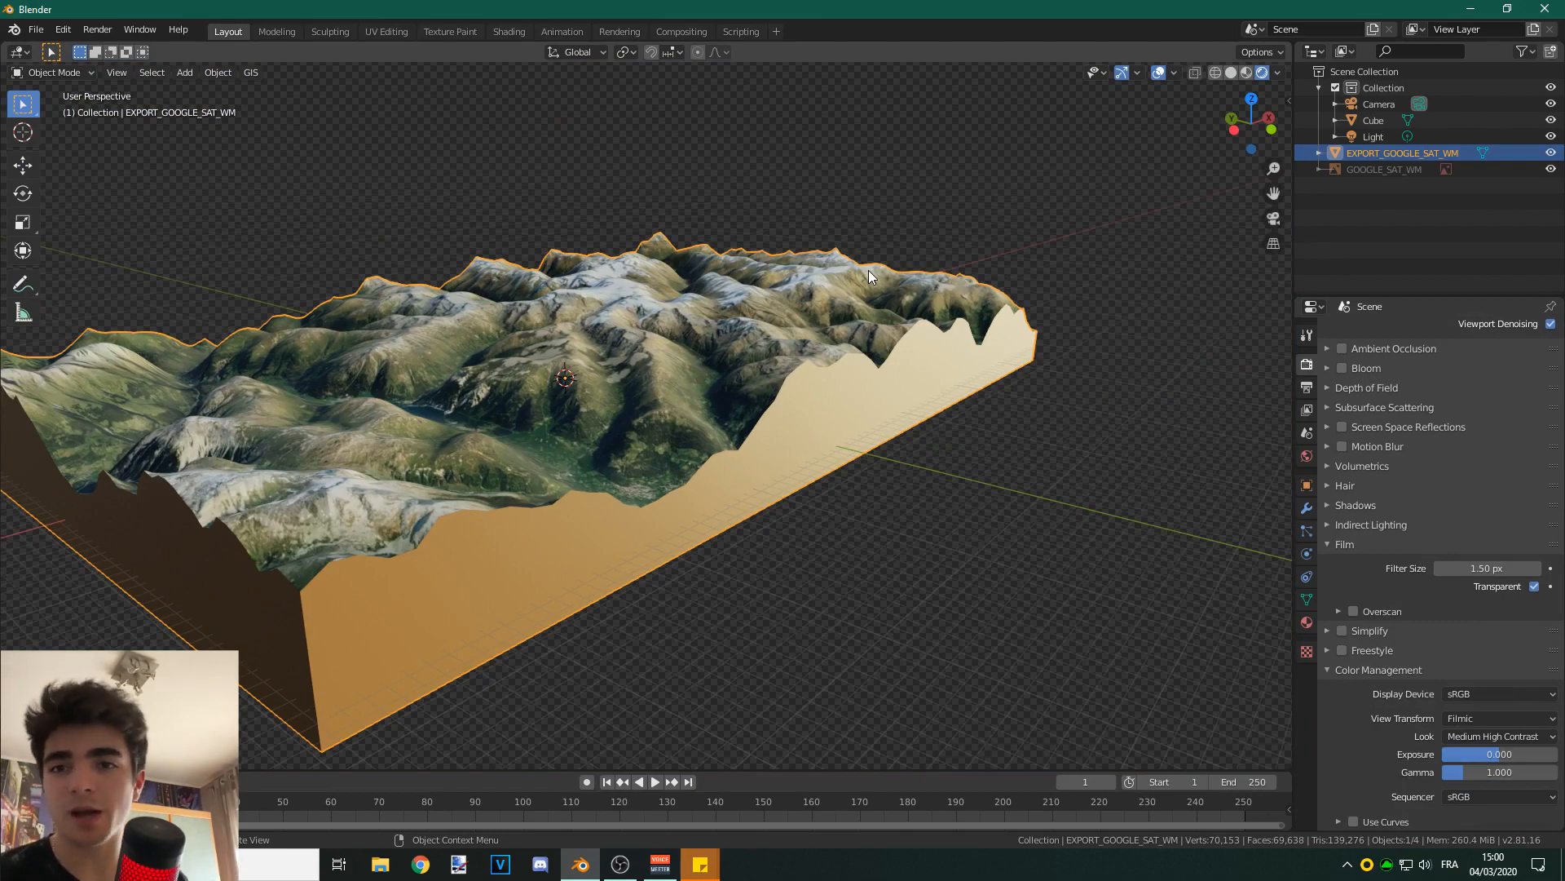
middle_drag(868, 271, 598, 205)
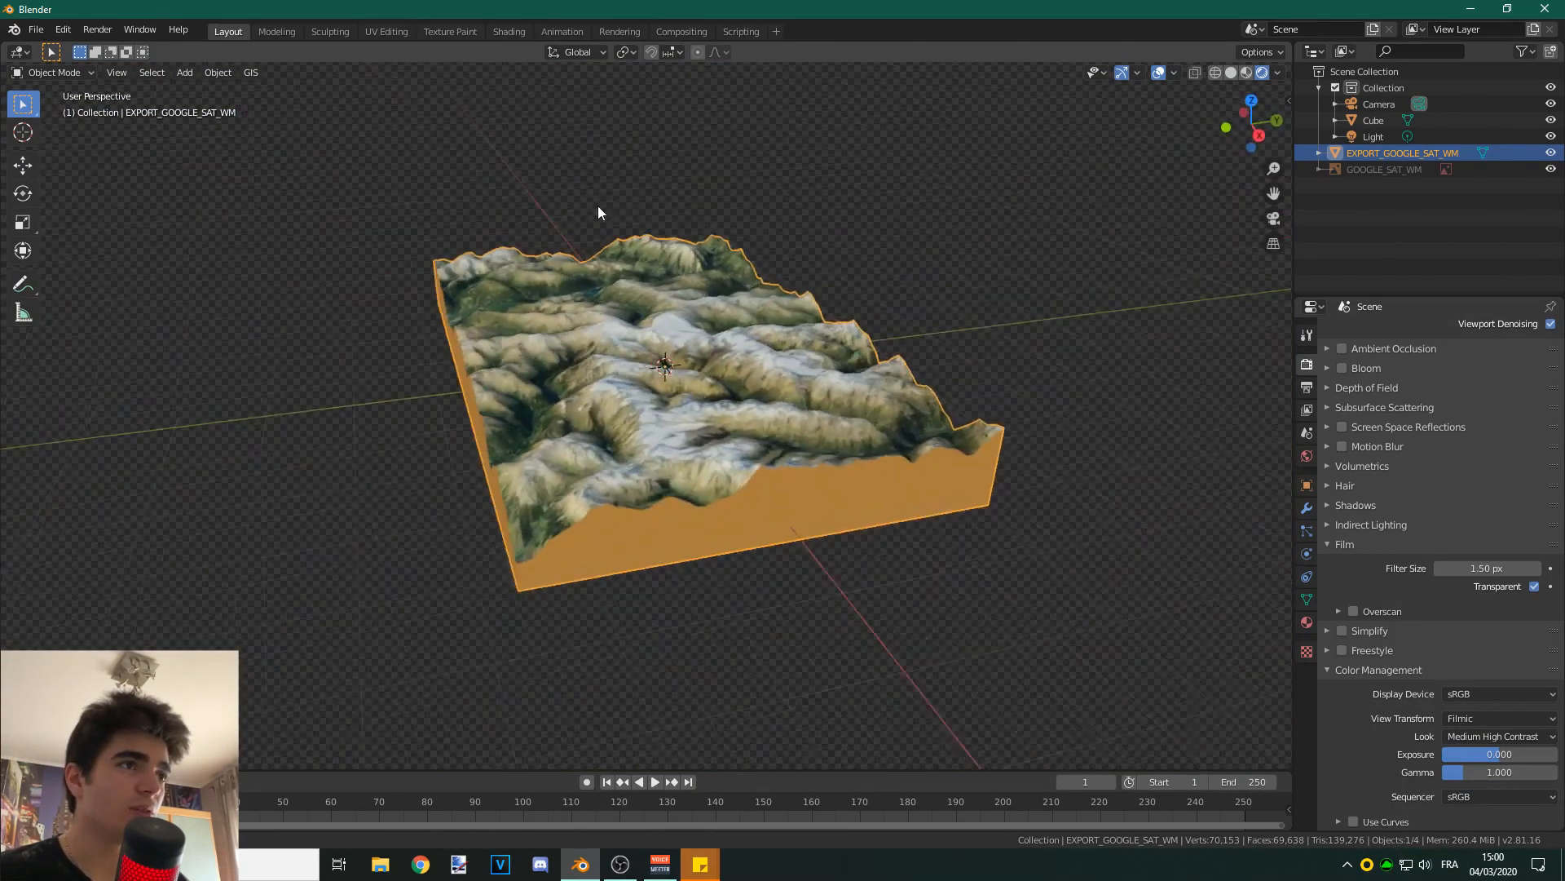
click(690, 158)
middle_drag(690, 158, 824, 225)
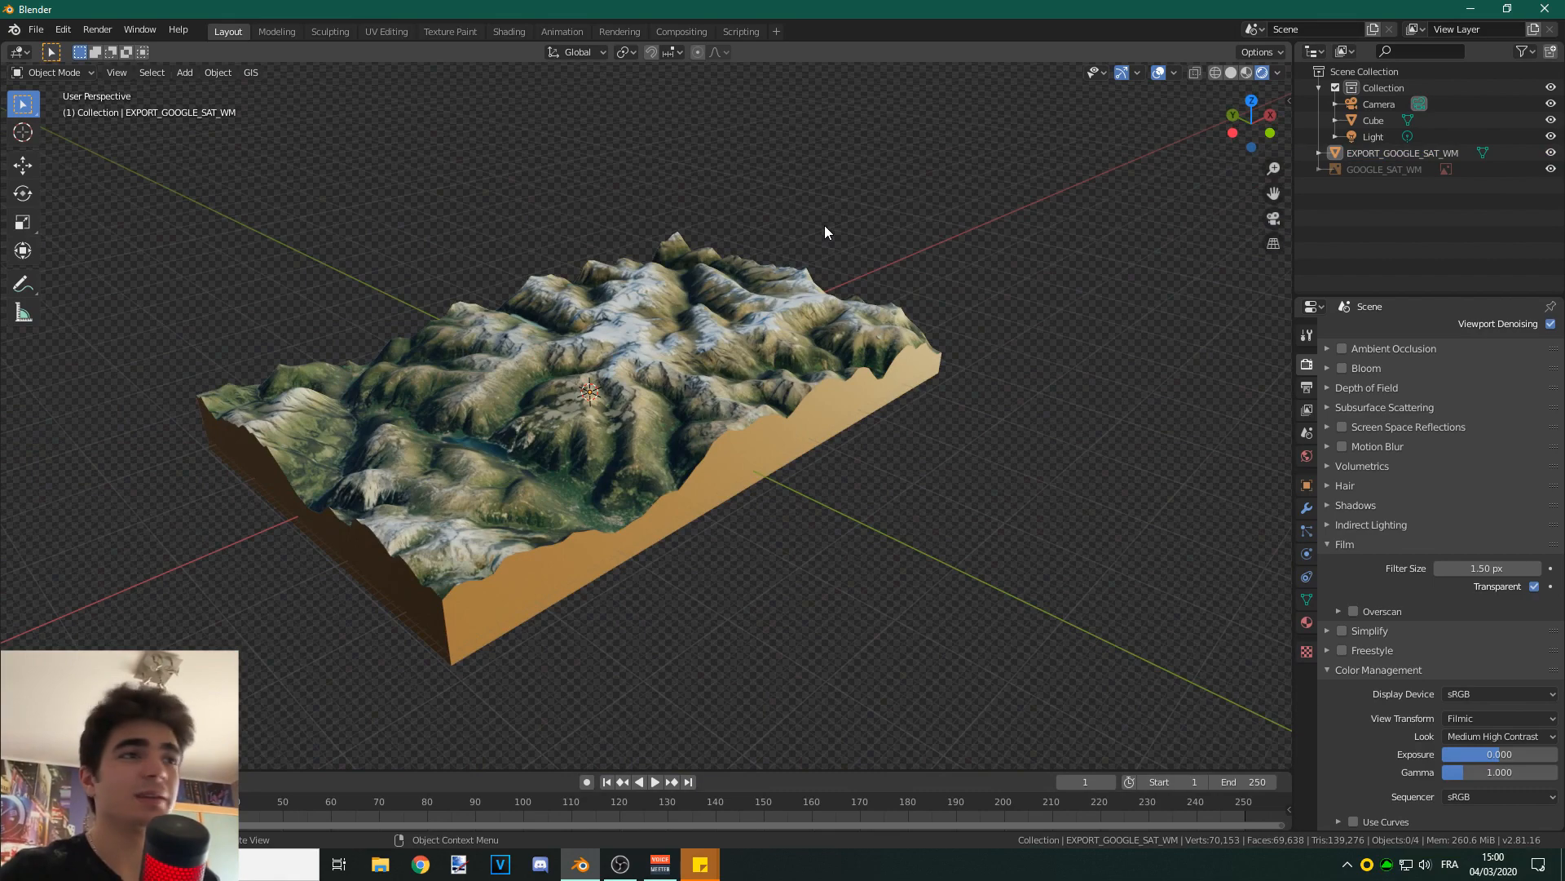
scroll(618, 305, up, 4)
scroll(618, 287, down, 3)
mouse_move(618, 286)
middle_down()
mouse_move(794, 267)
mouse_move(605, 266)
mouse_move(605, 281)
middle_up()
scroll(767, 221, up, 2)
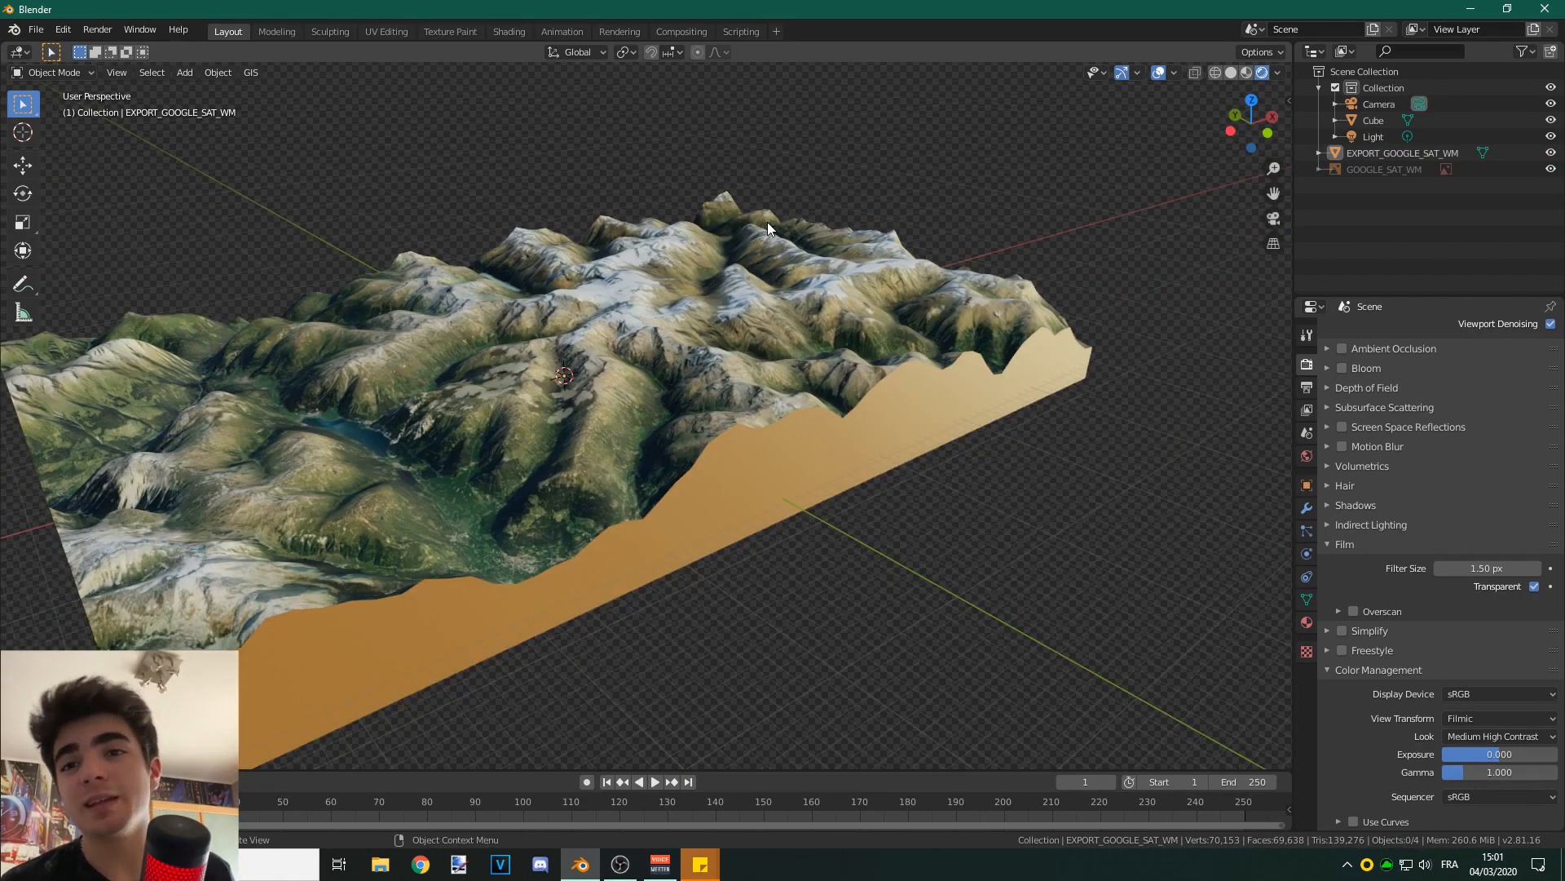